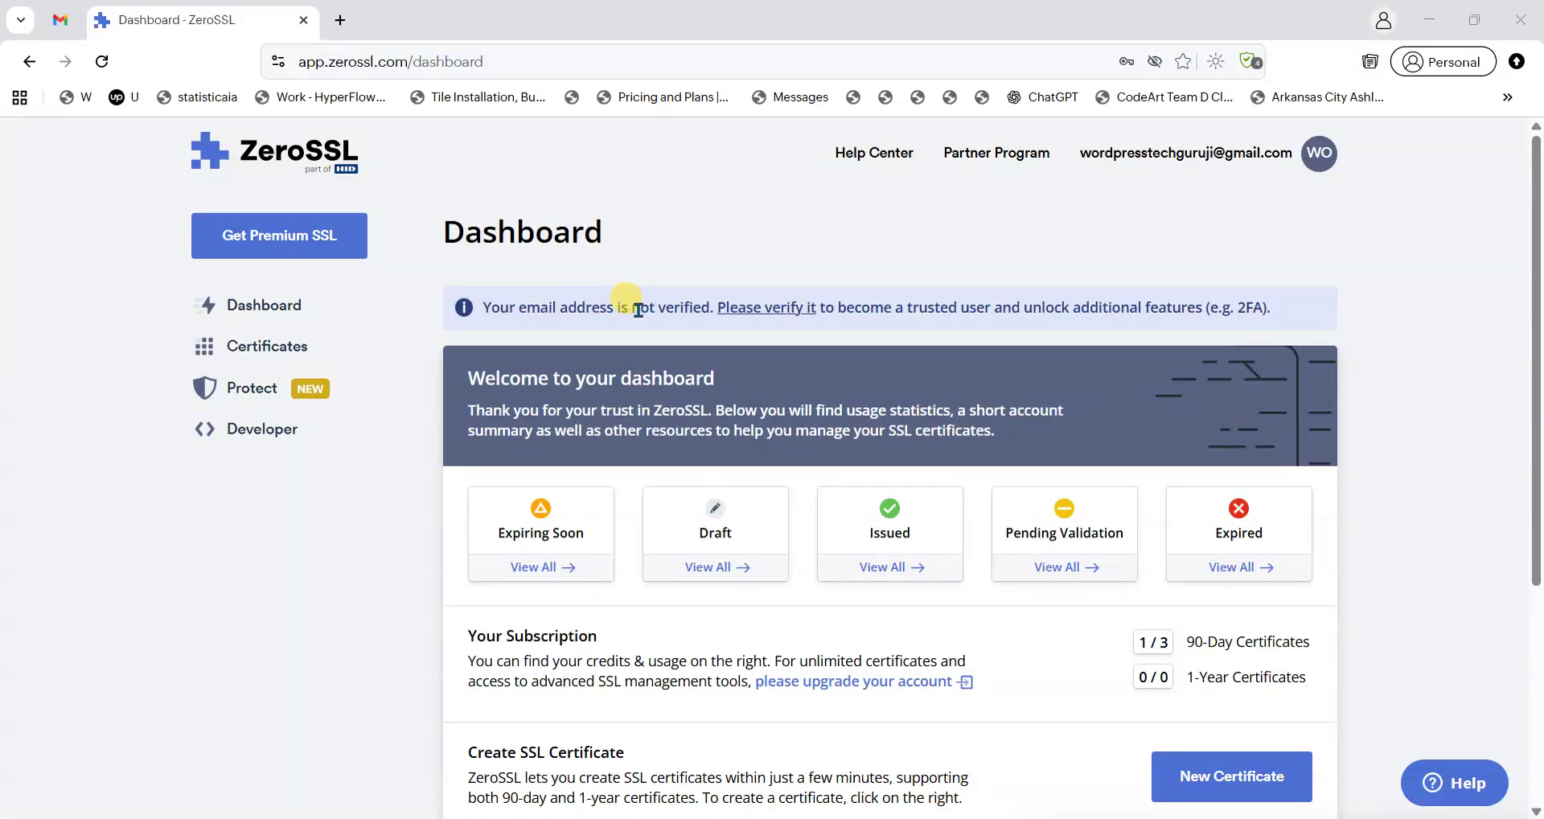
Step: Switch to the browser window with cPanel and go from Manage SSL Hosts to the Tools home page
key("alt+Tab")
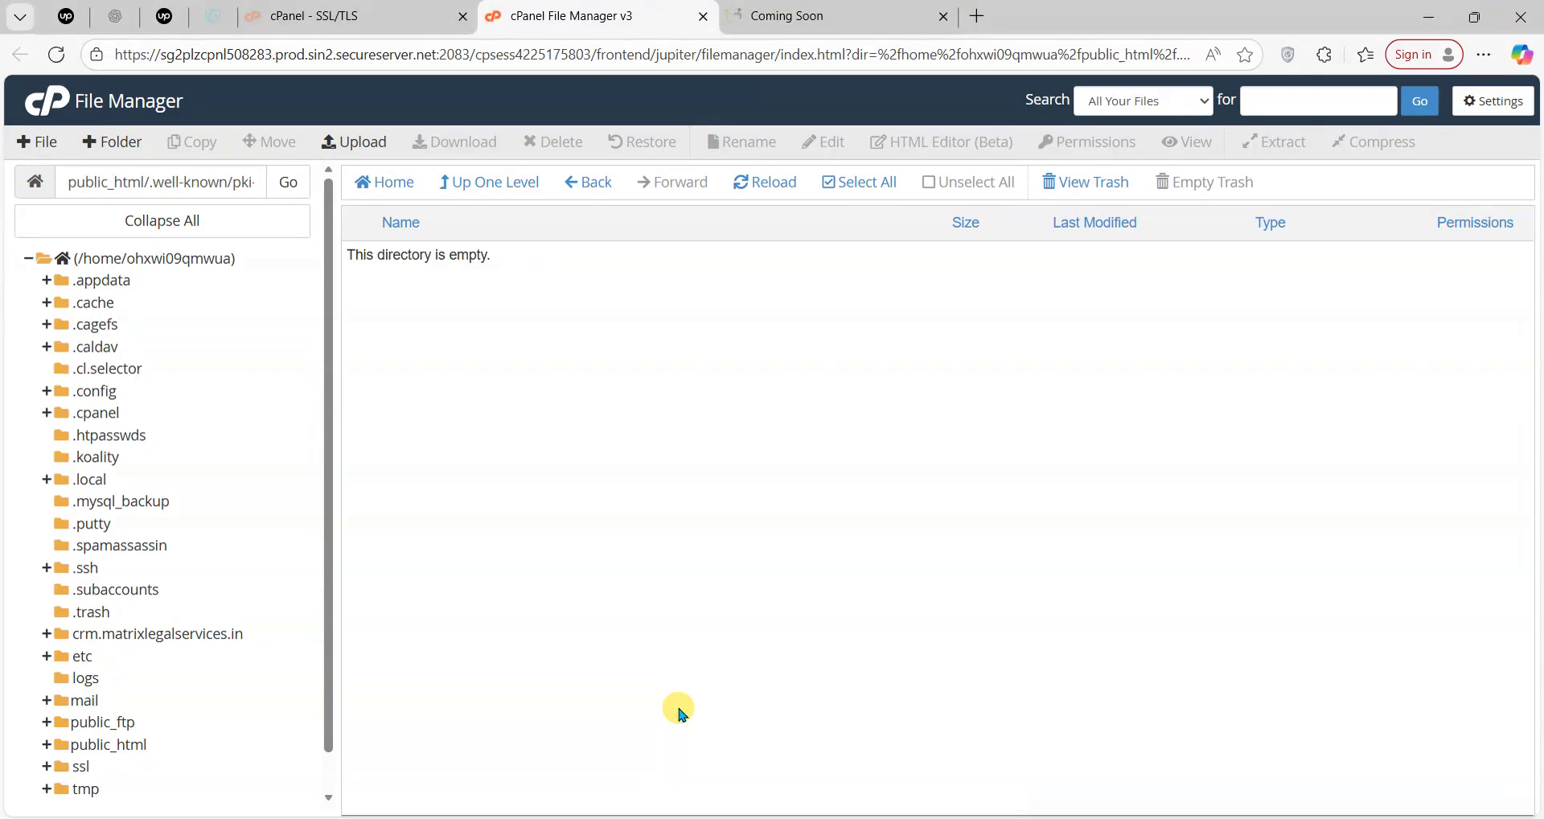
left_click(375, 8)
scroll(445, 424, "up", 6)
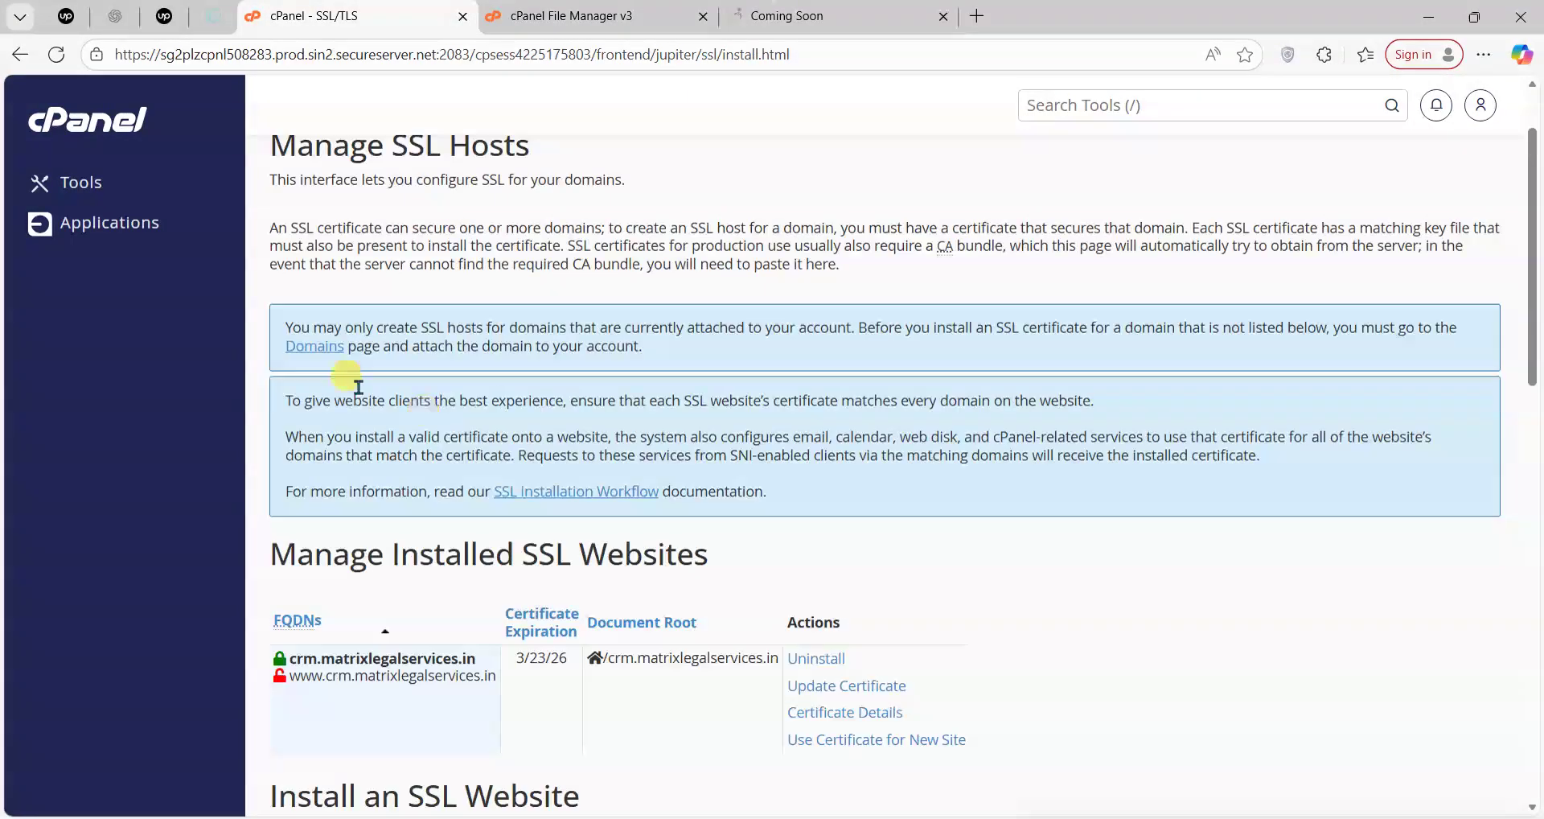
left_click(83, 117)
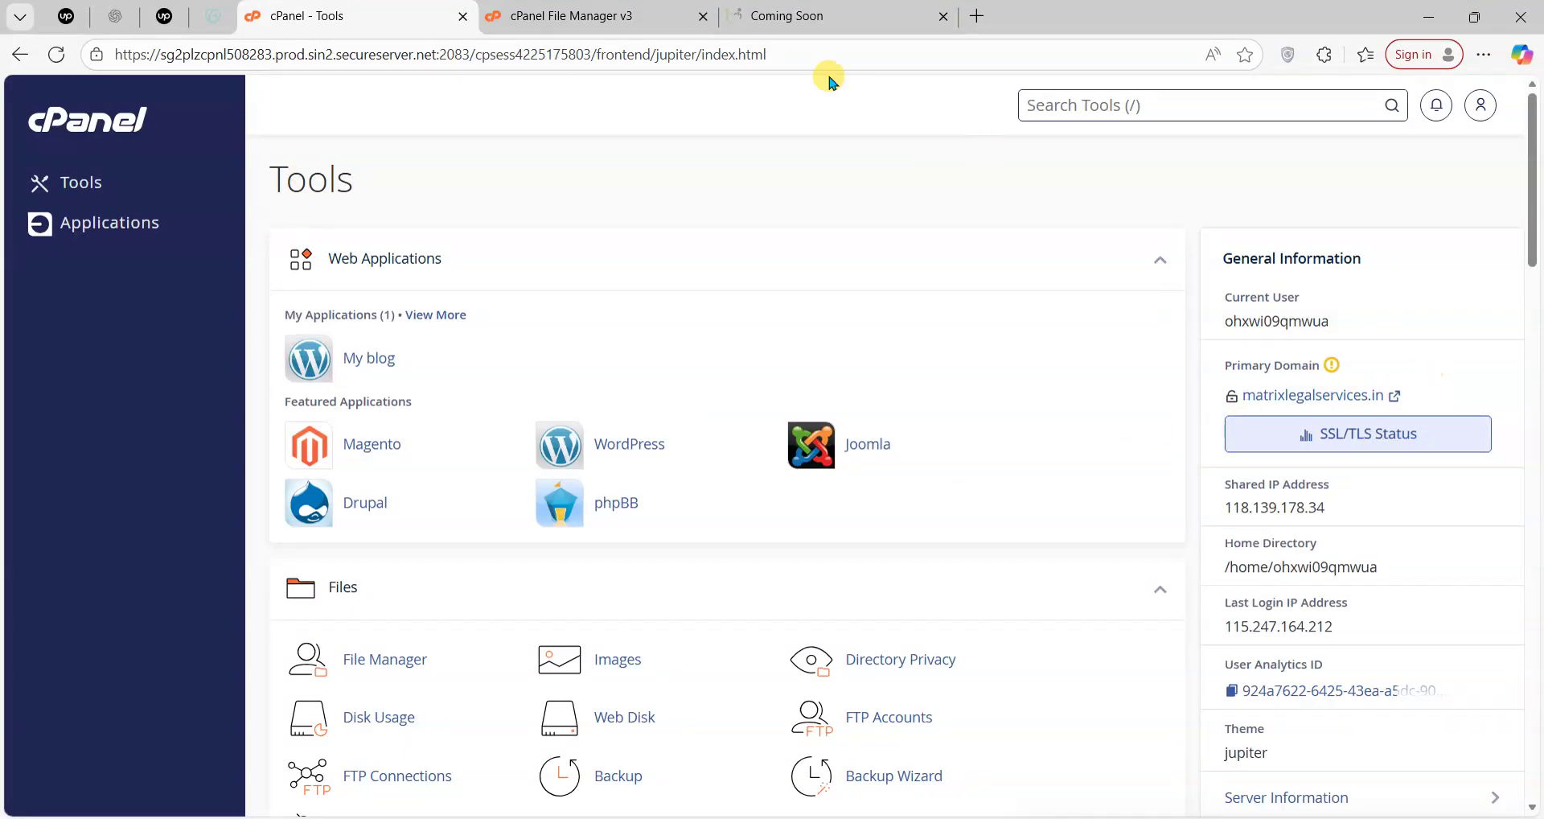
Step: Check the connection security information of the matrixlegalservices.in website
left_click(651, 11)
left_click(433, 8)
left_click(759, 15)
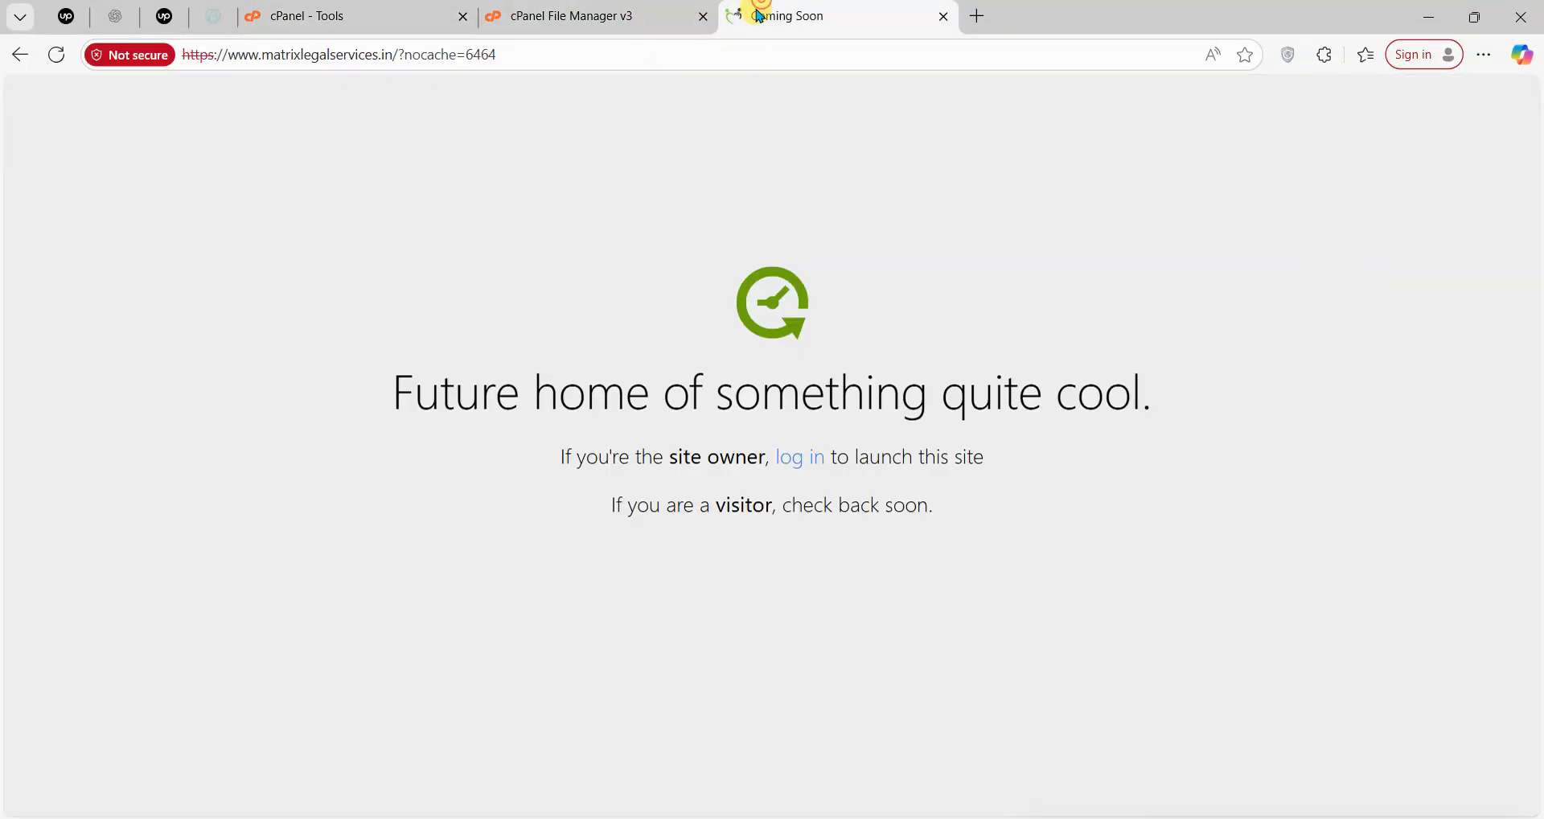
left_click(146, 55)
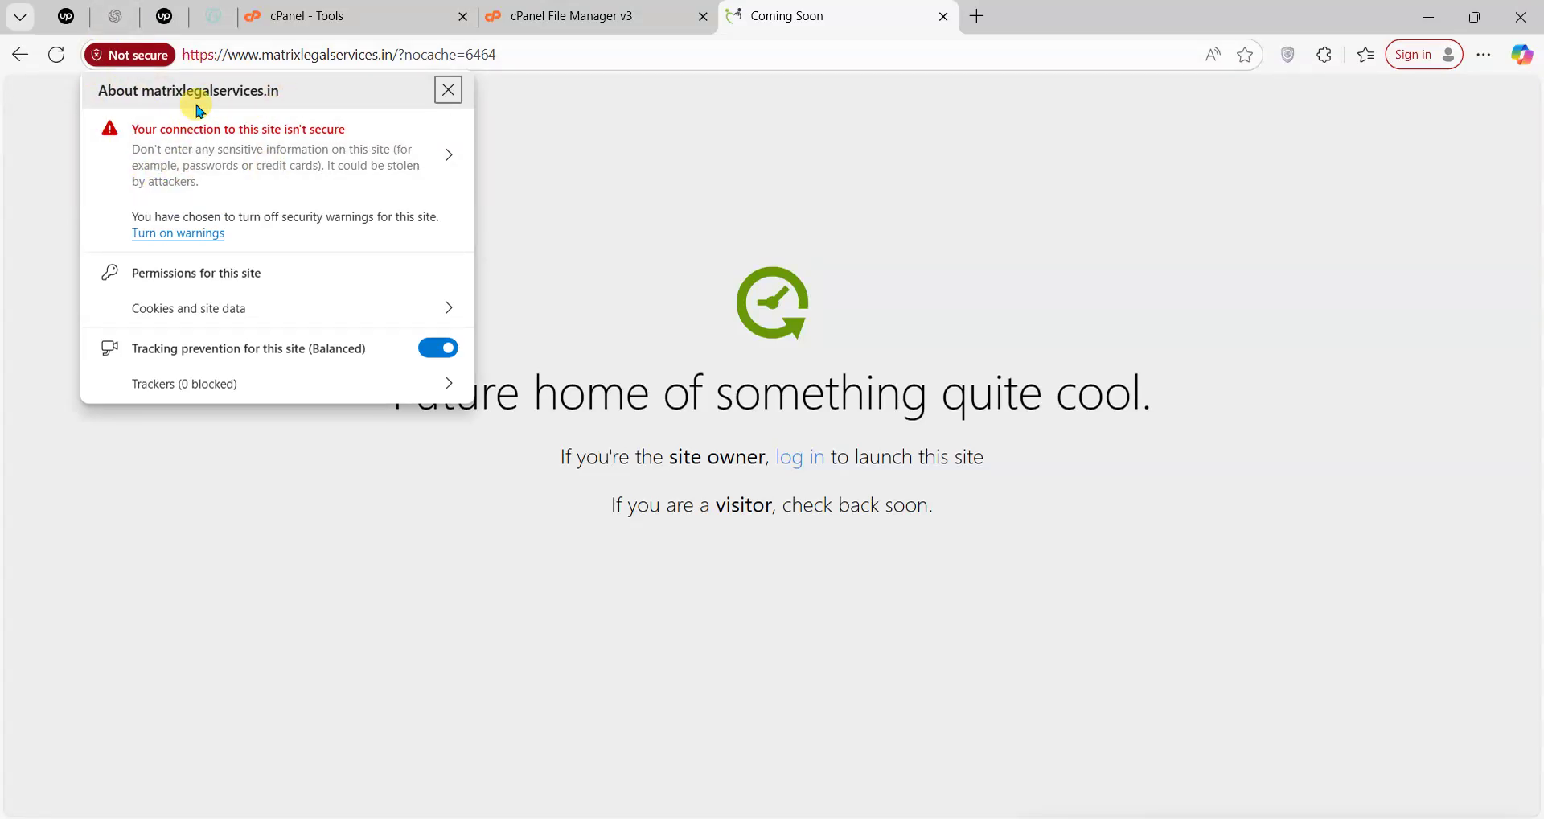
Step: Close the File Manager page and return to the cPanel Tools page
left_click(539, 16)
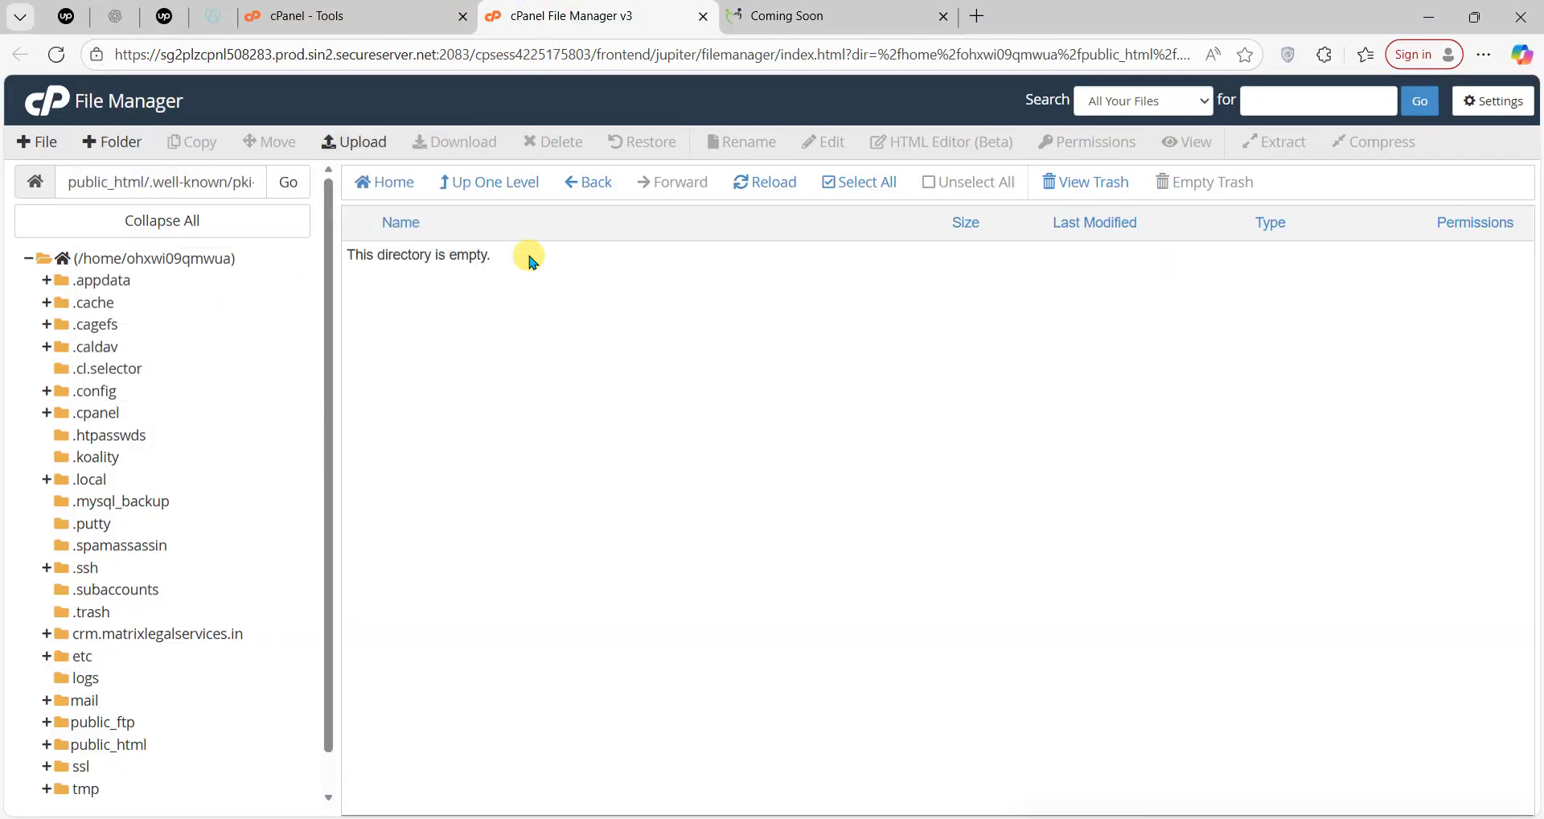
left_click(703, 16)
left_click(376, 8)
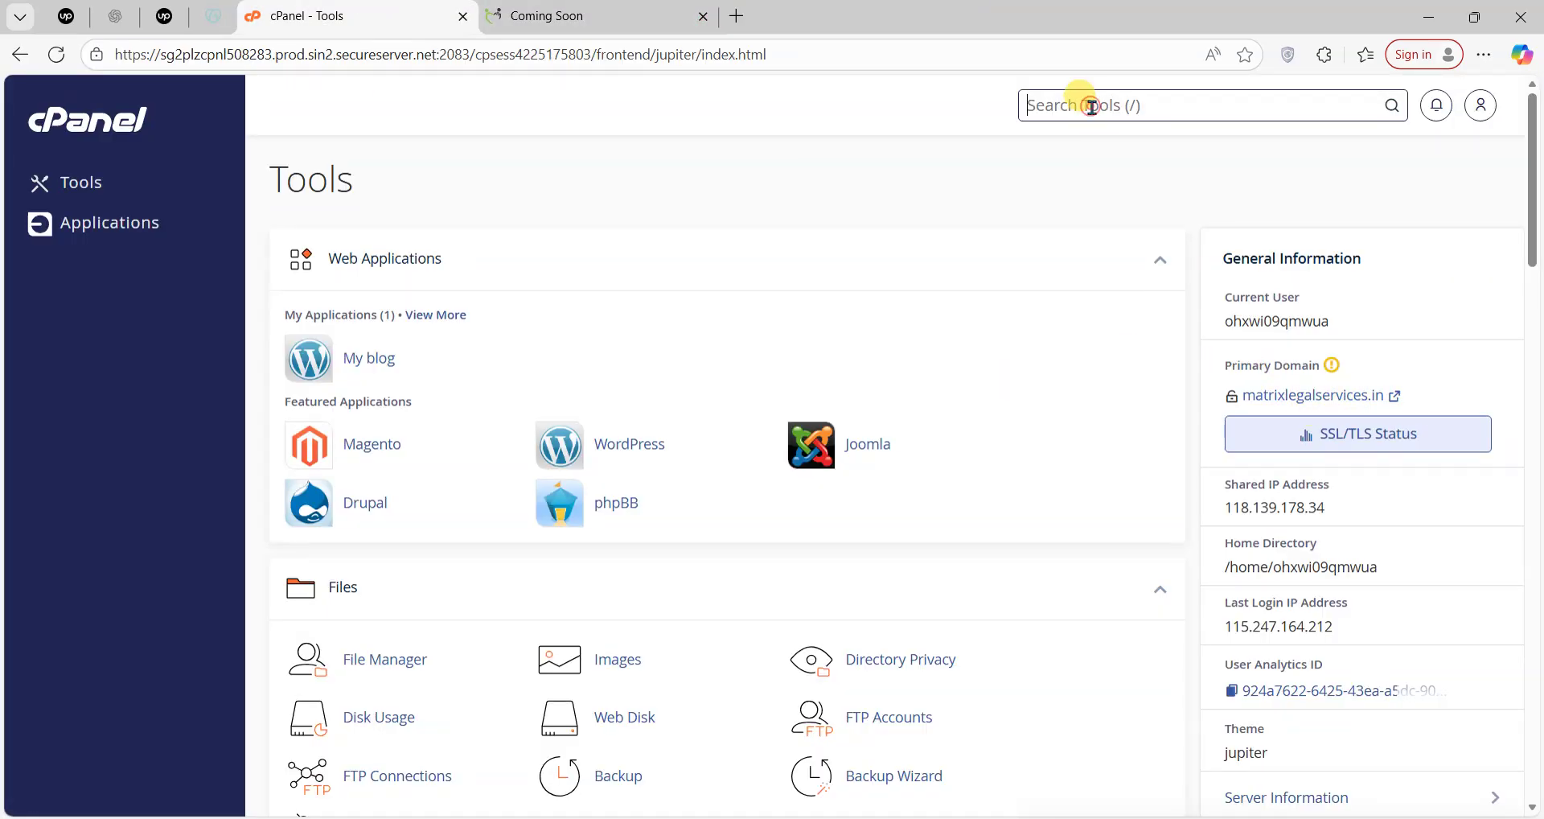
Step: Search the cPanel tools for "lets enc" and clear the search
type("le")
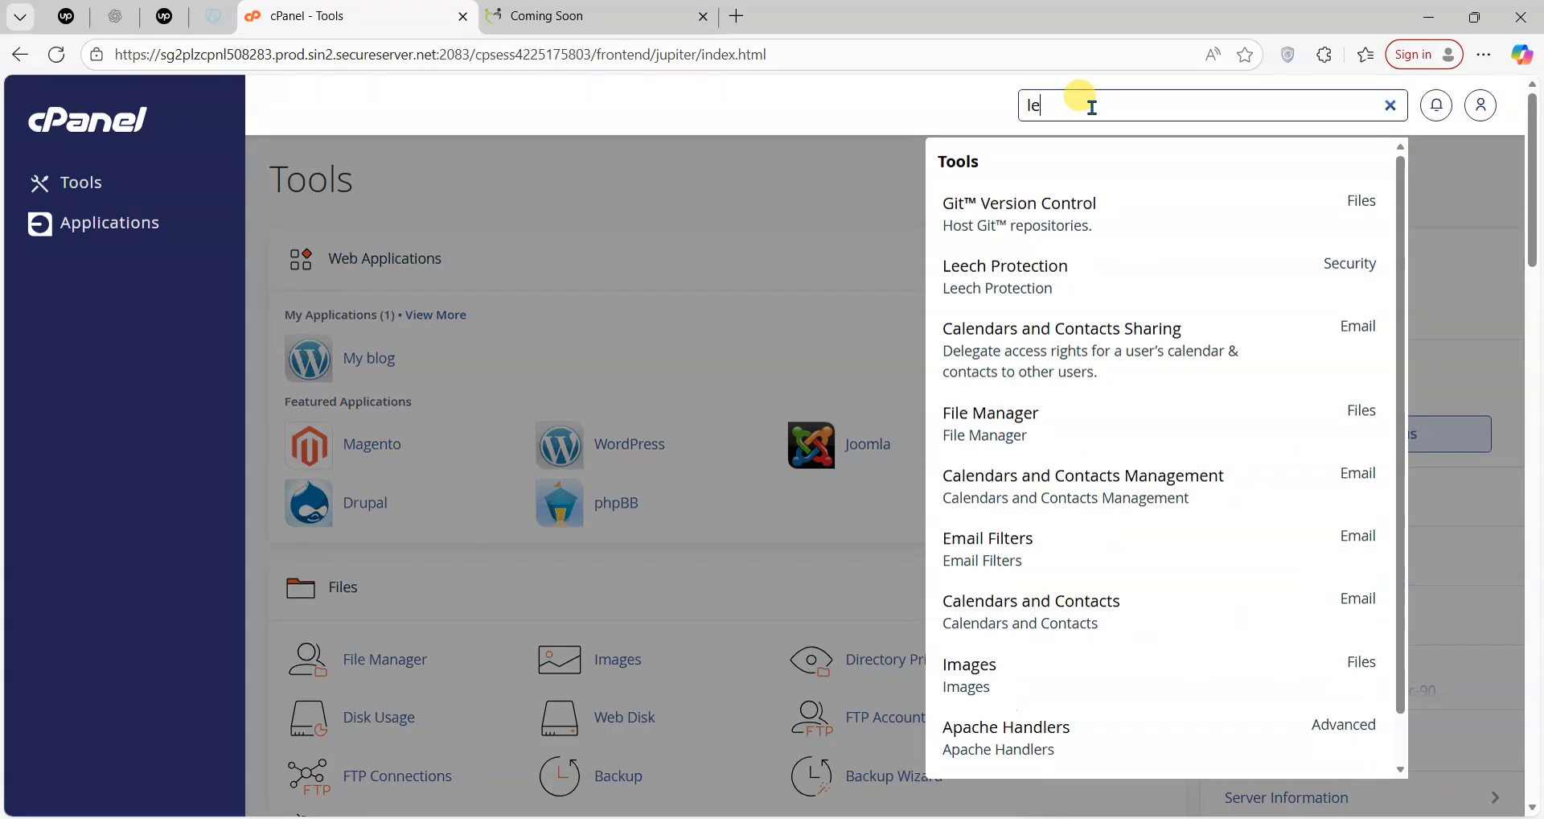
type("ts end")
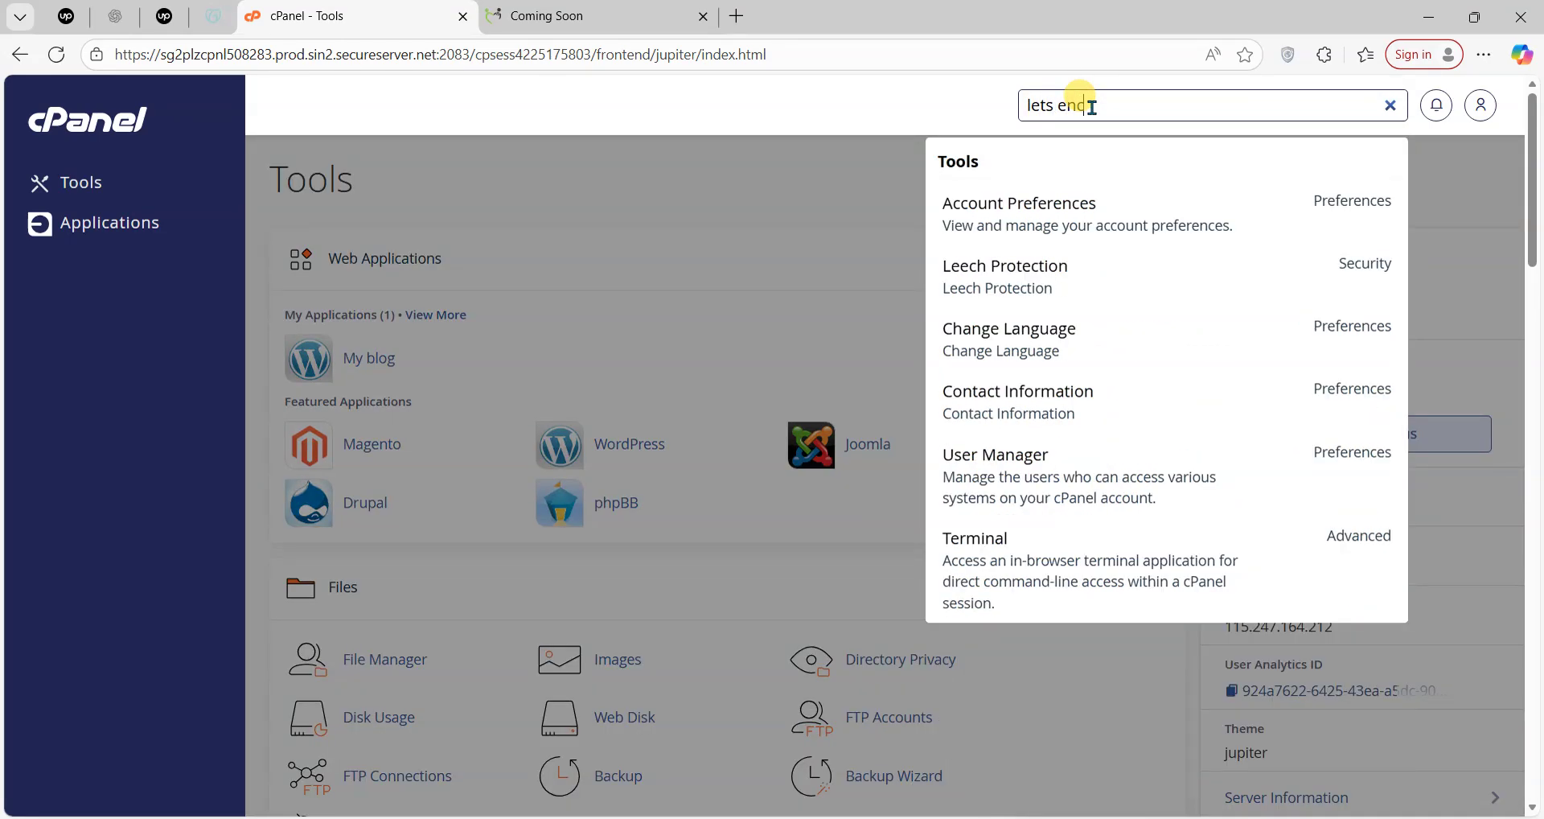
key("ctrl+a")
key("BackSpace")
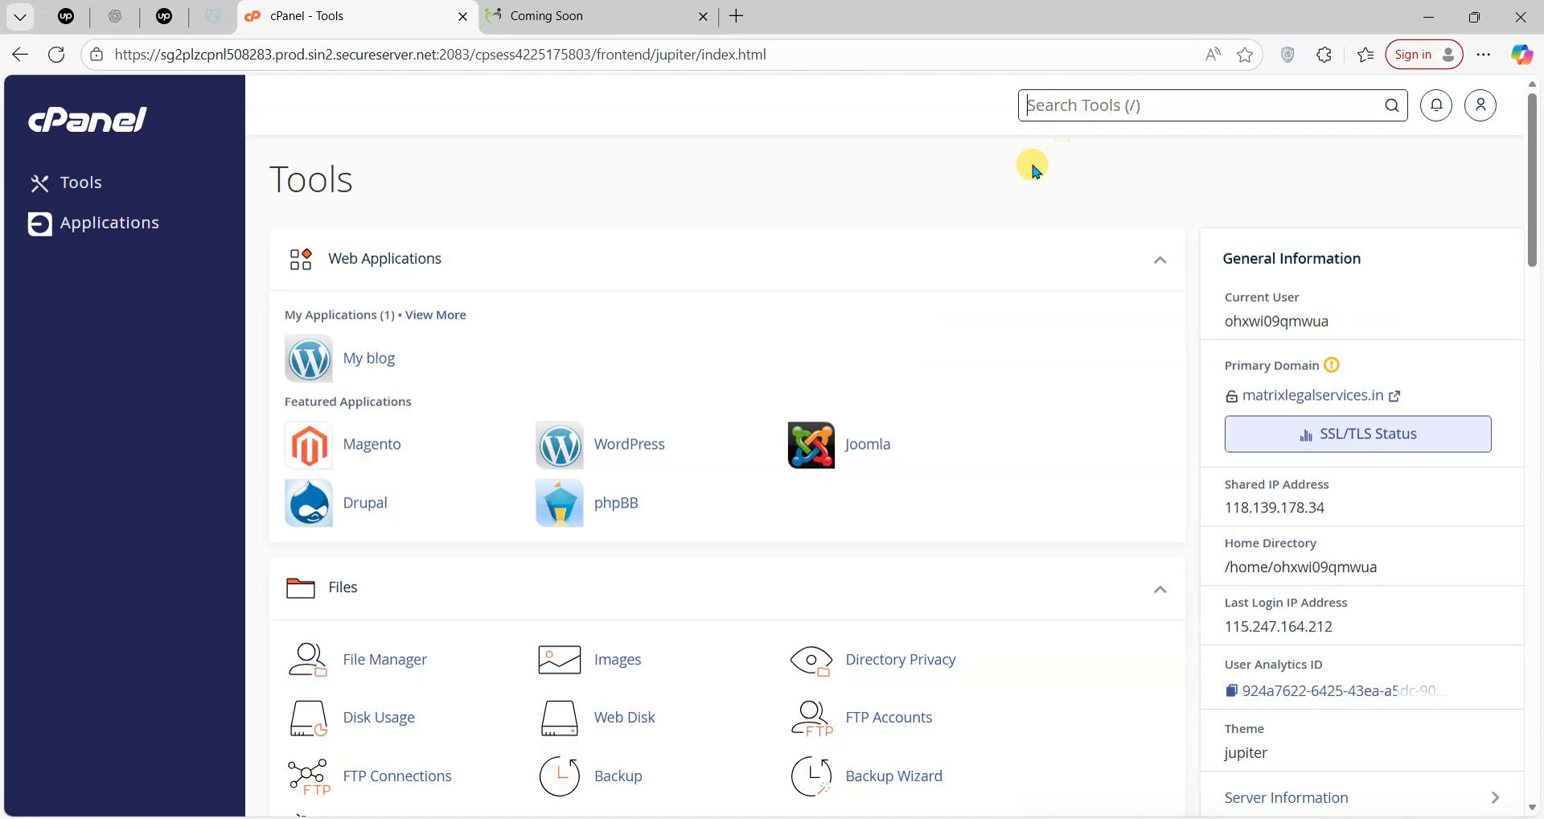
left_click(1001, 178)
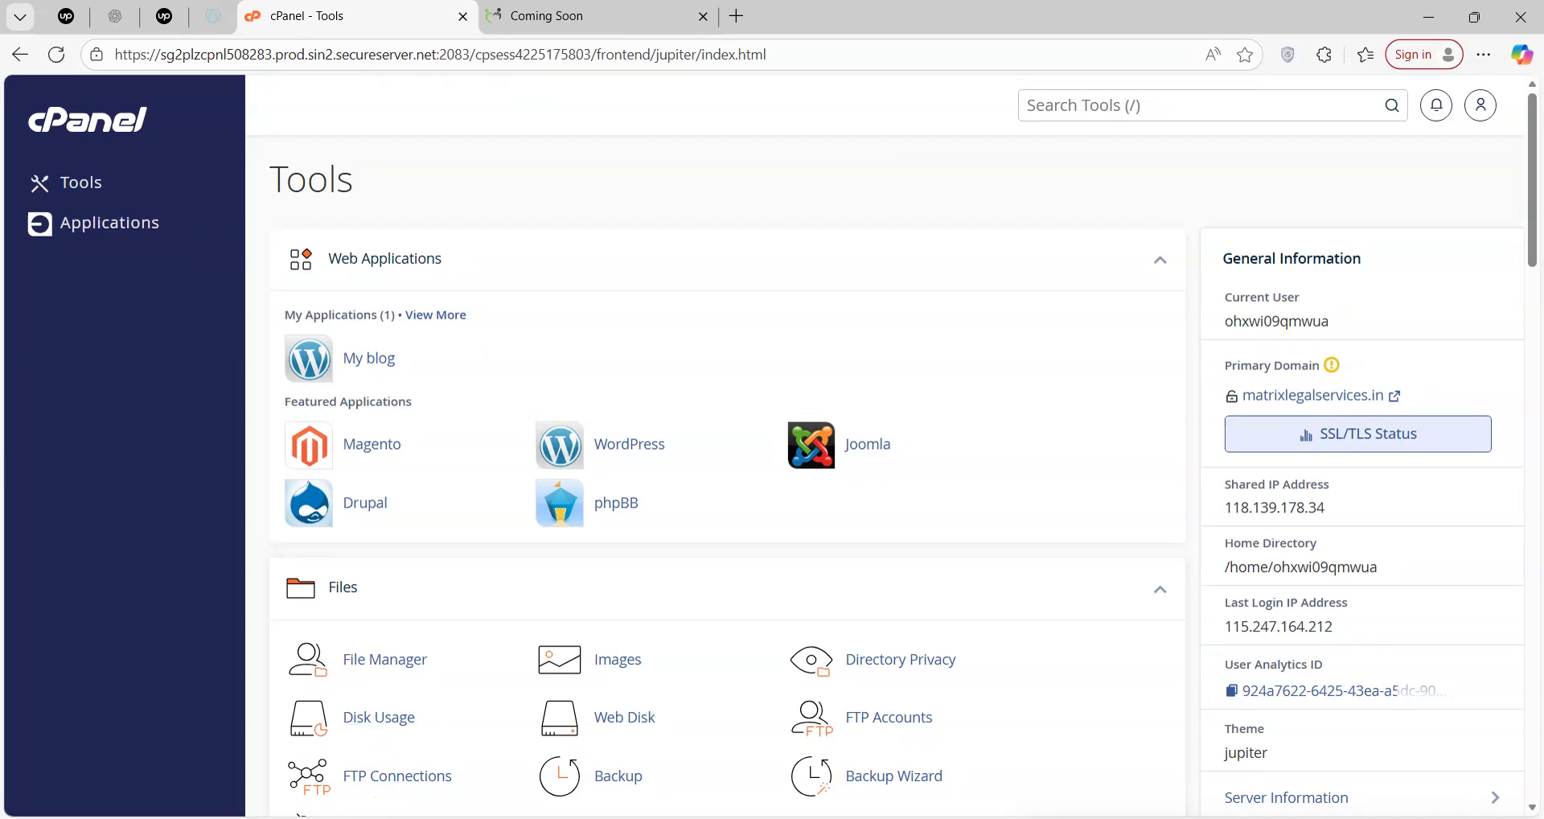
Step: Switch to the ZeroSSL dashboard and review the subscription's certificate allowance and the Create SSL Certificate section
mouse_move(342, 818)
left_click(389, 763)
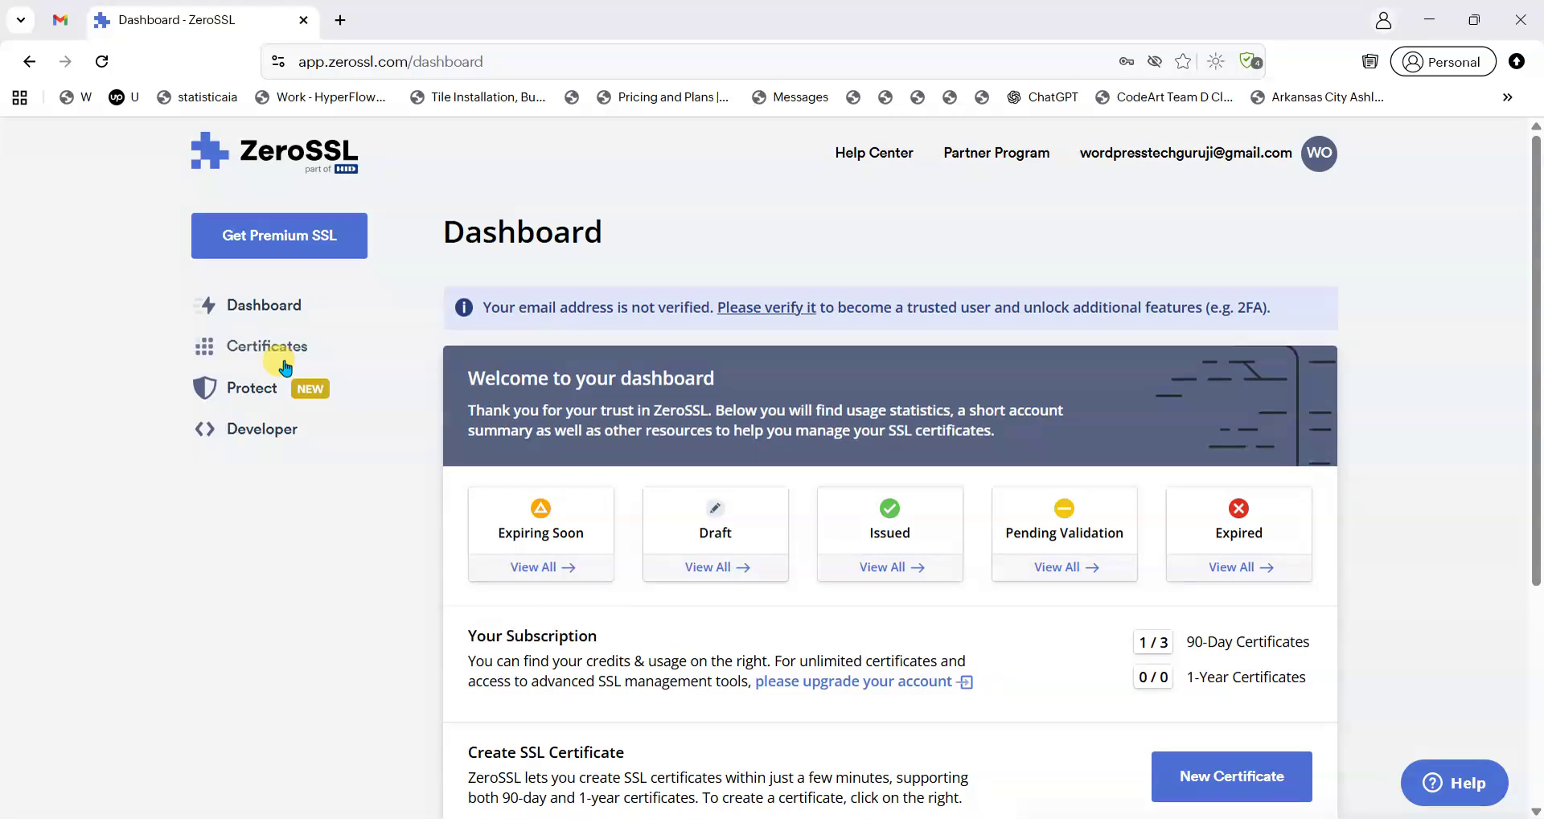
scroll(524, 447, "down", 1)
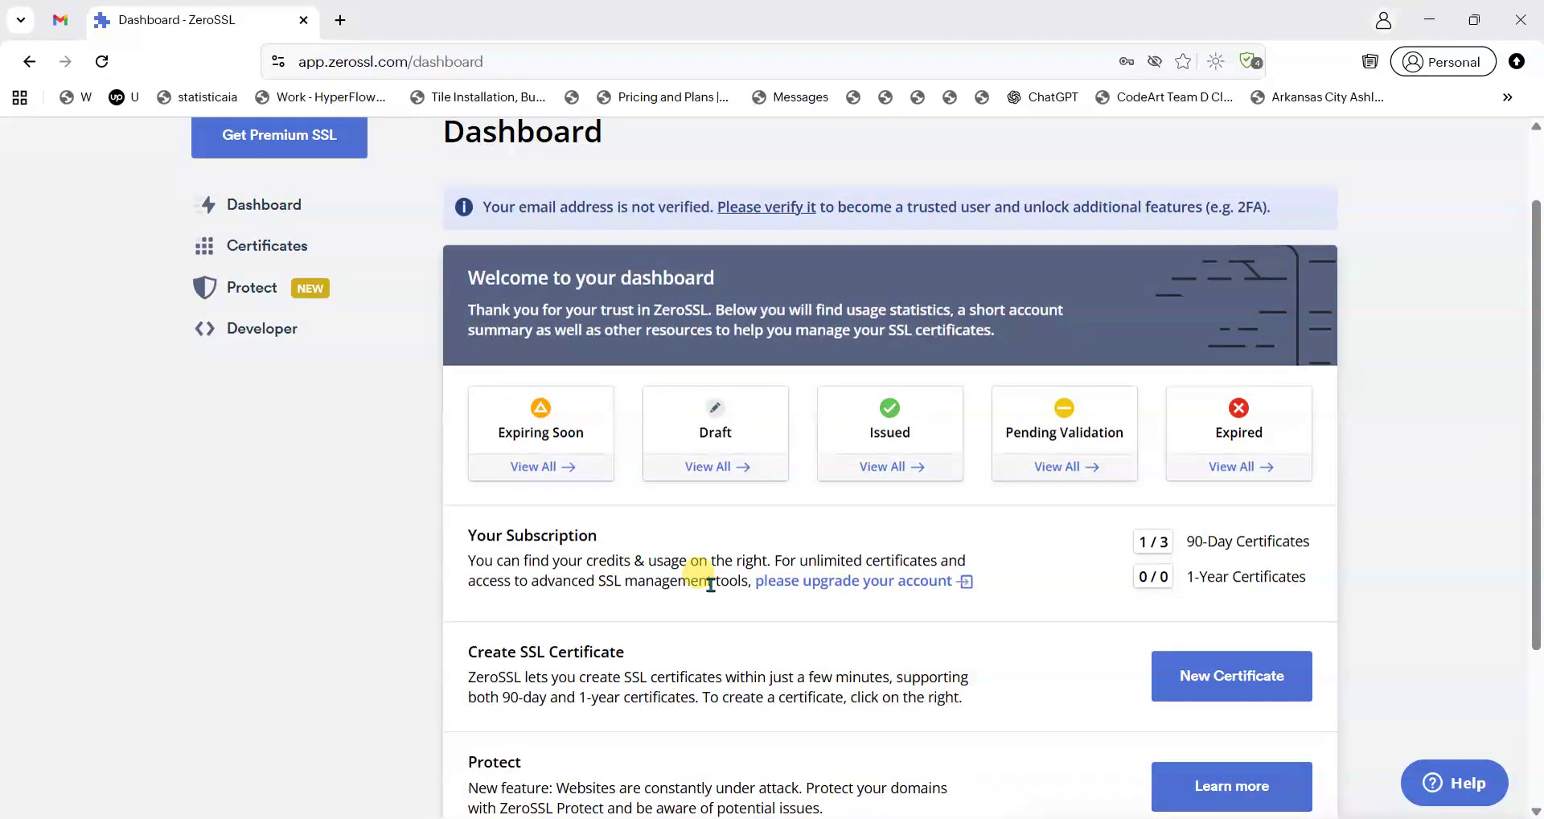
left_click_drag(1189, 541, 1303, 541)
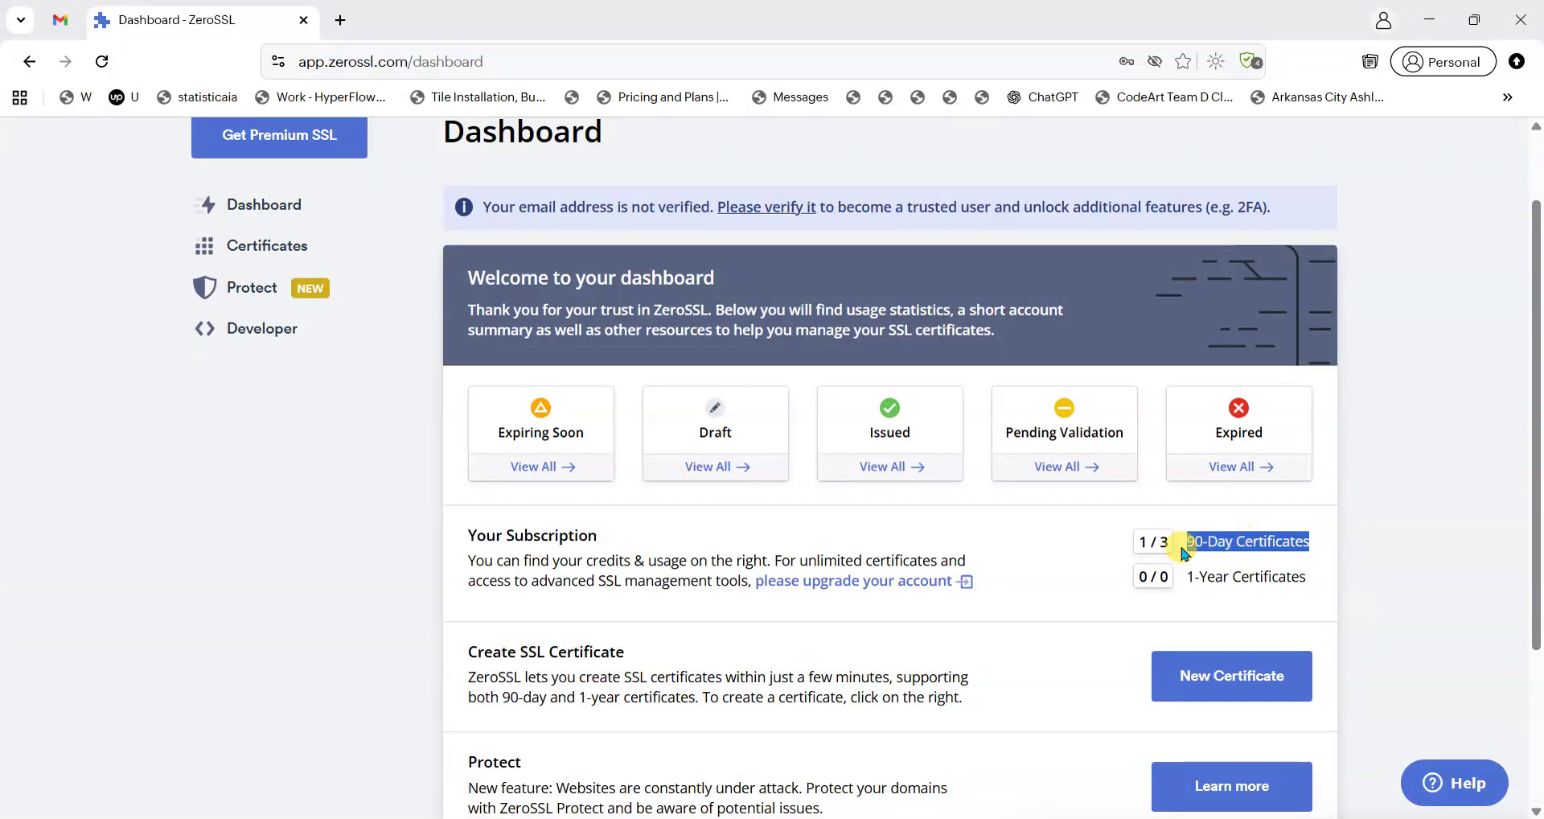
scroll(1038, 513, "down", 3)
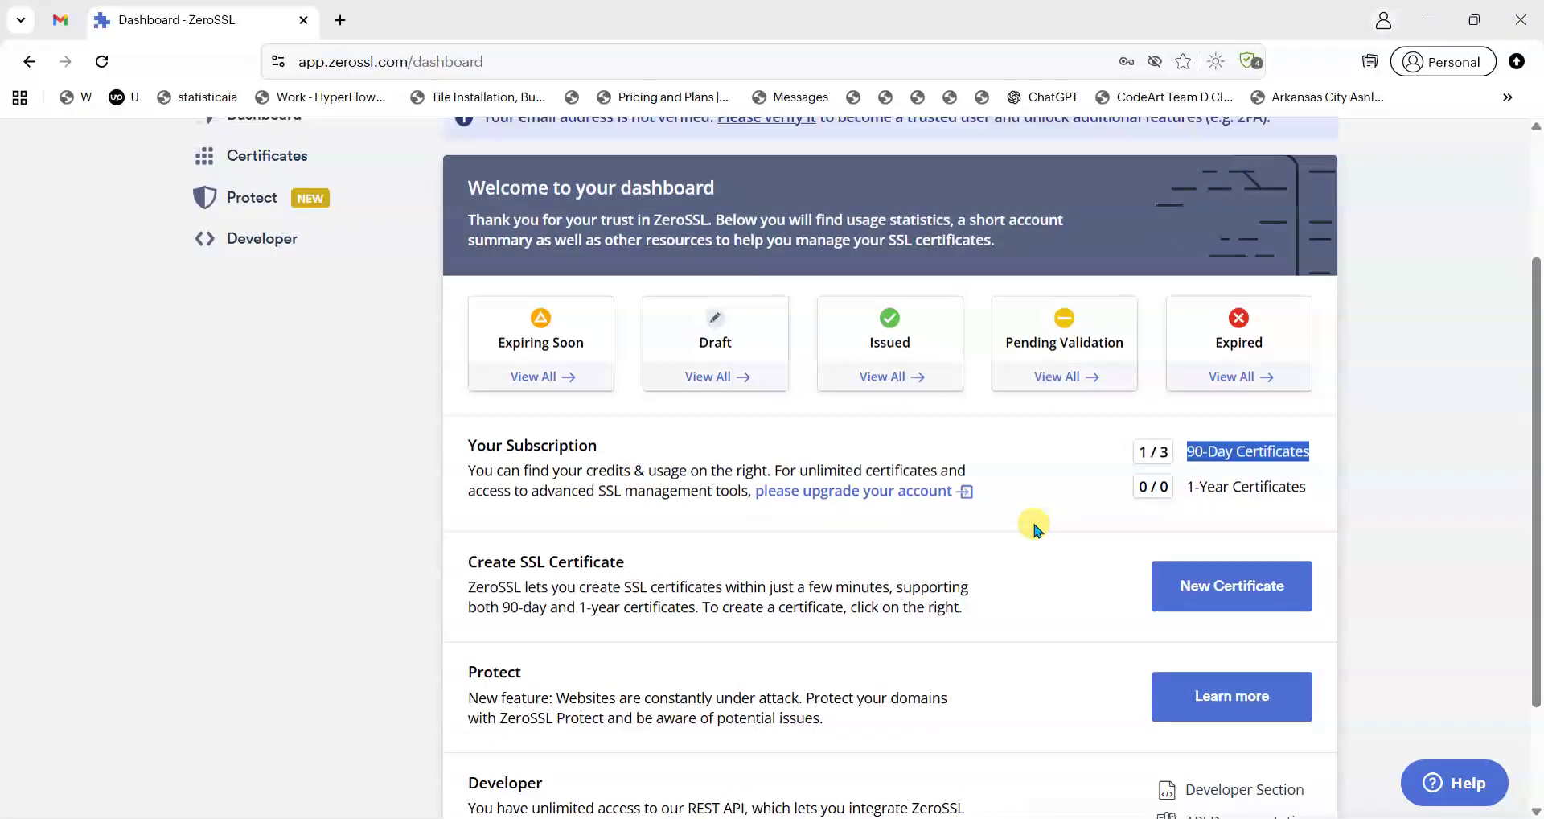
scroll(1022, 507, "up", 3)
scroll(842, 512, "down", 1)
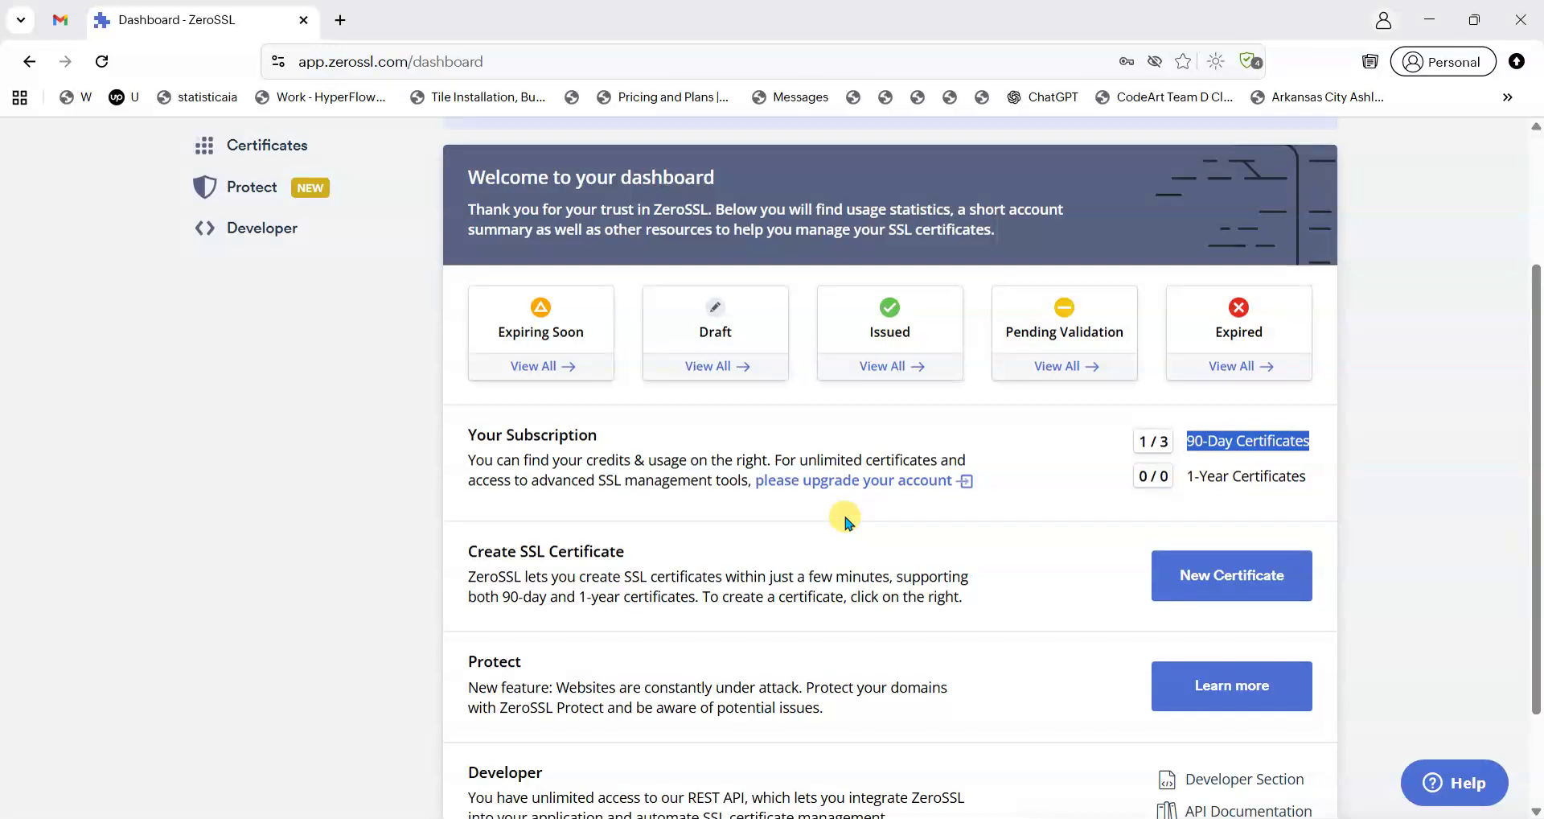
left_click_drag(460, 440, 626, 442)
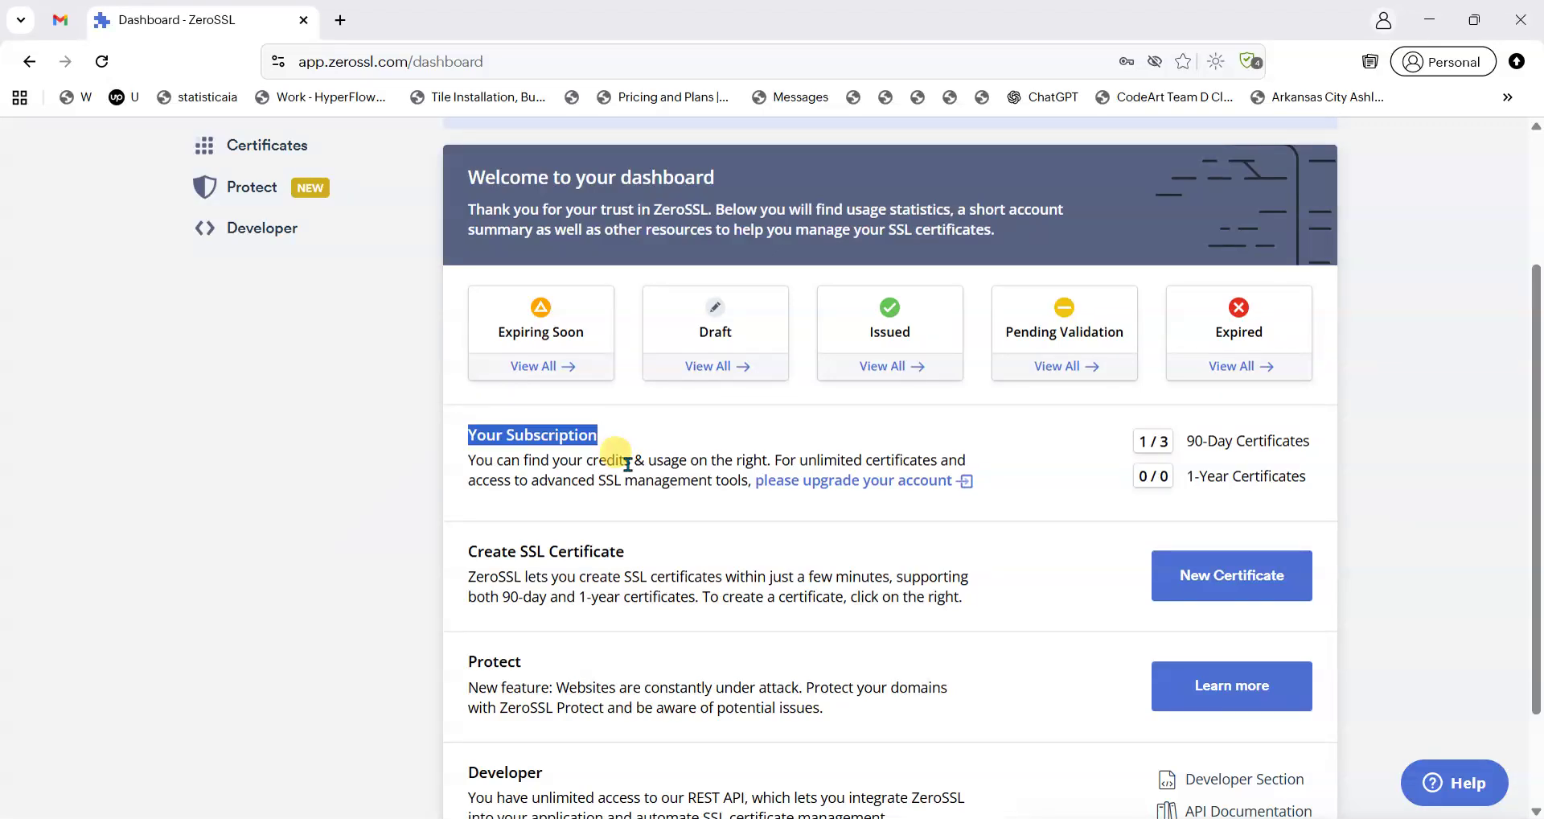
scroll(627, 464, "up", 1)
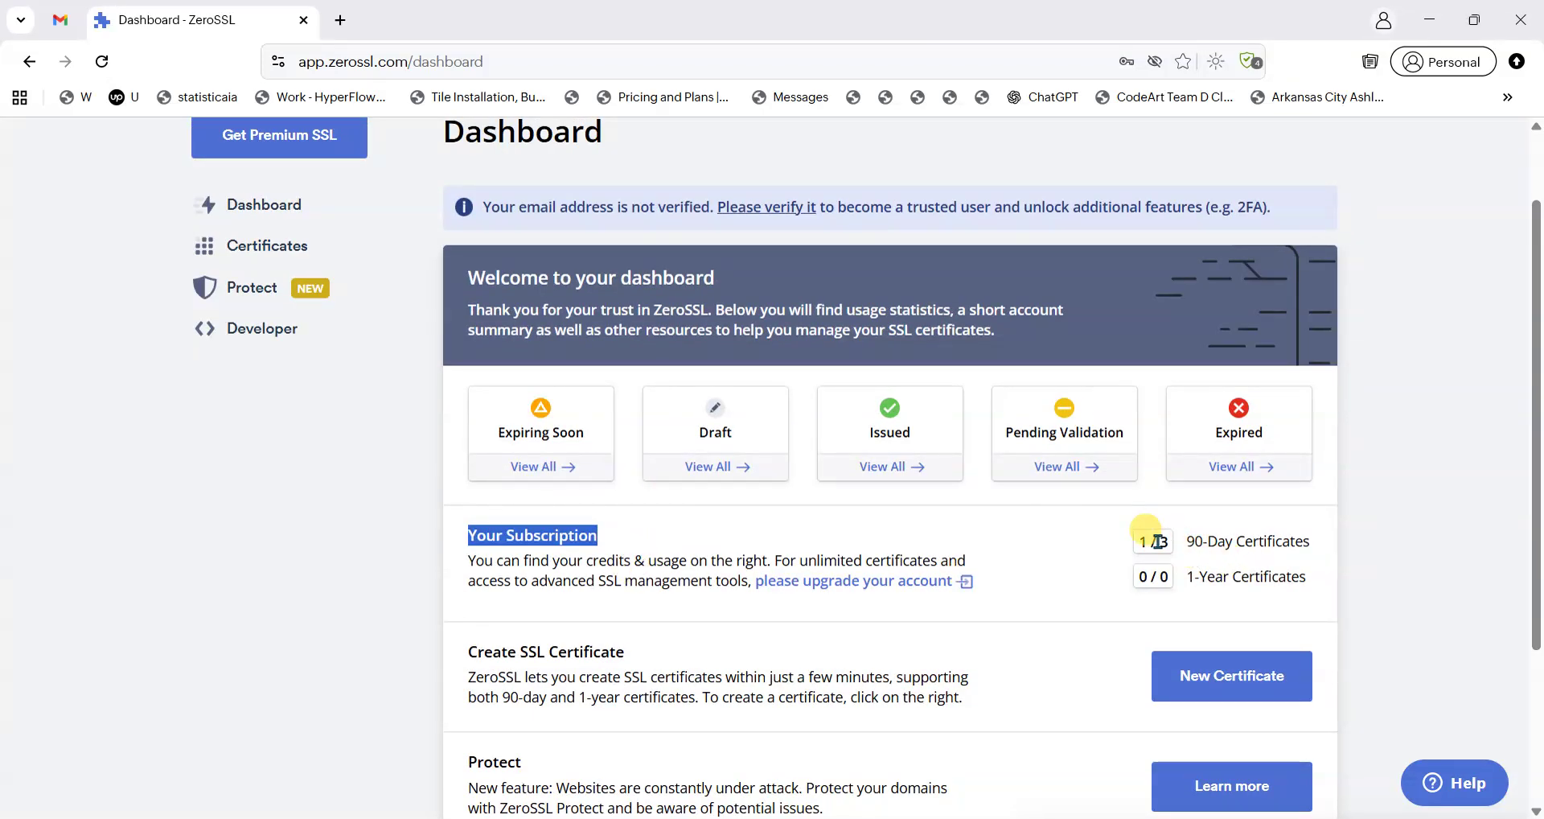
scroll(724, 572, "down", 2)
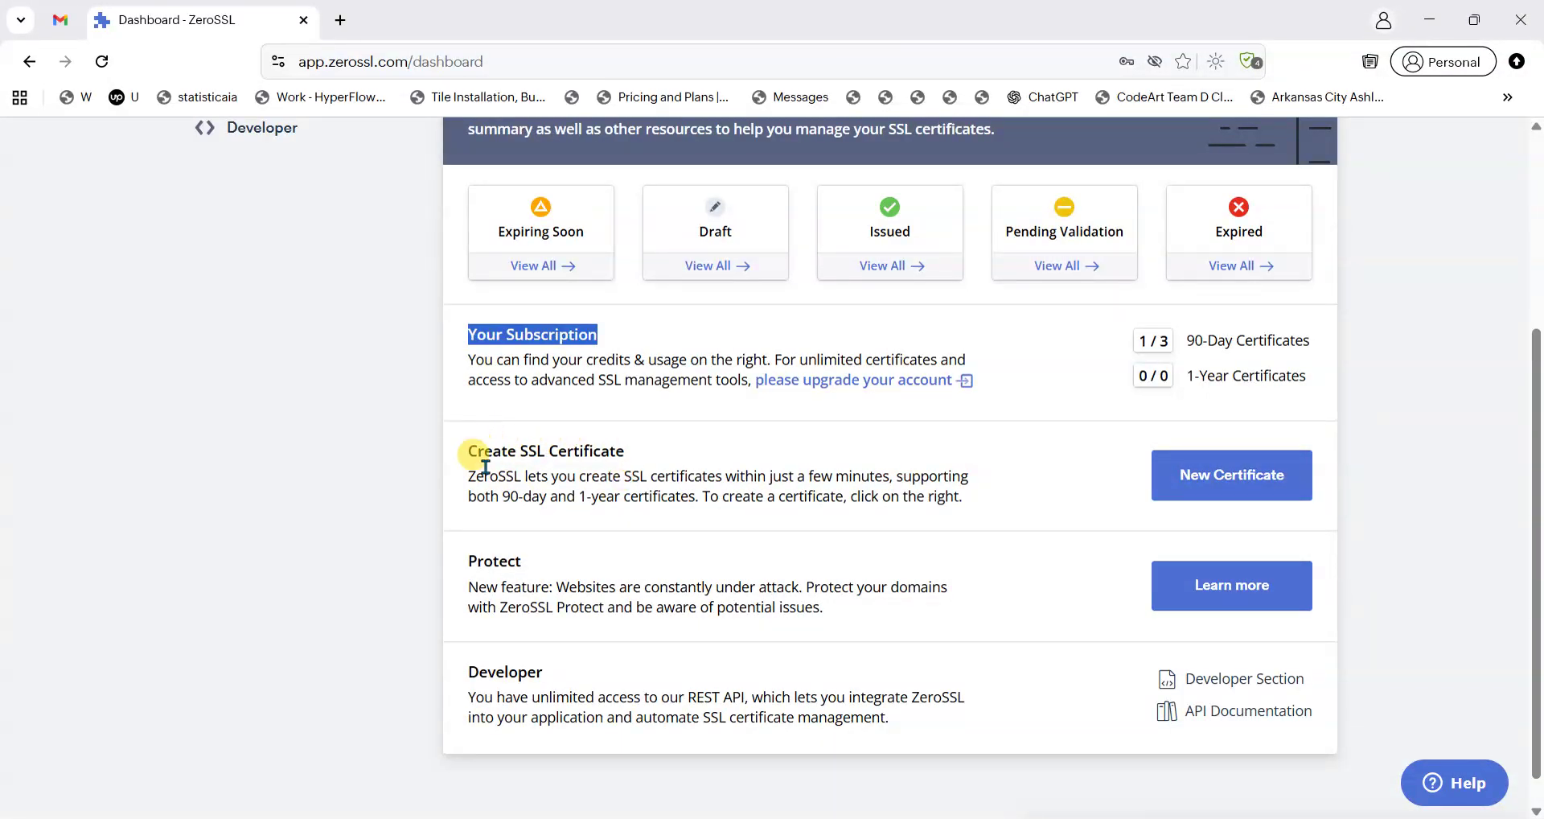
left_click_drag(469, 476, 957, 496)
left_click(530, 459)
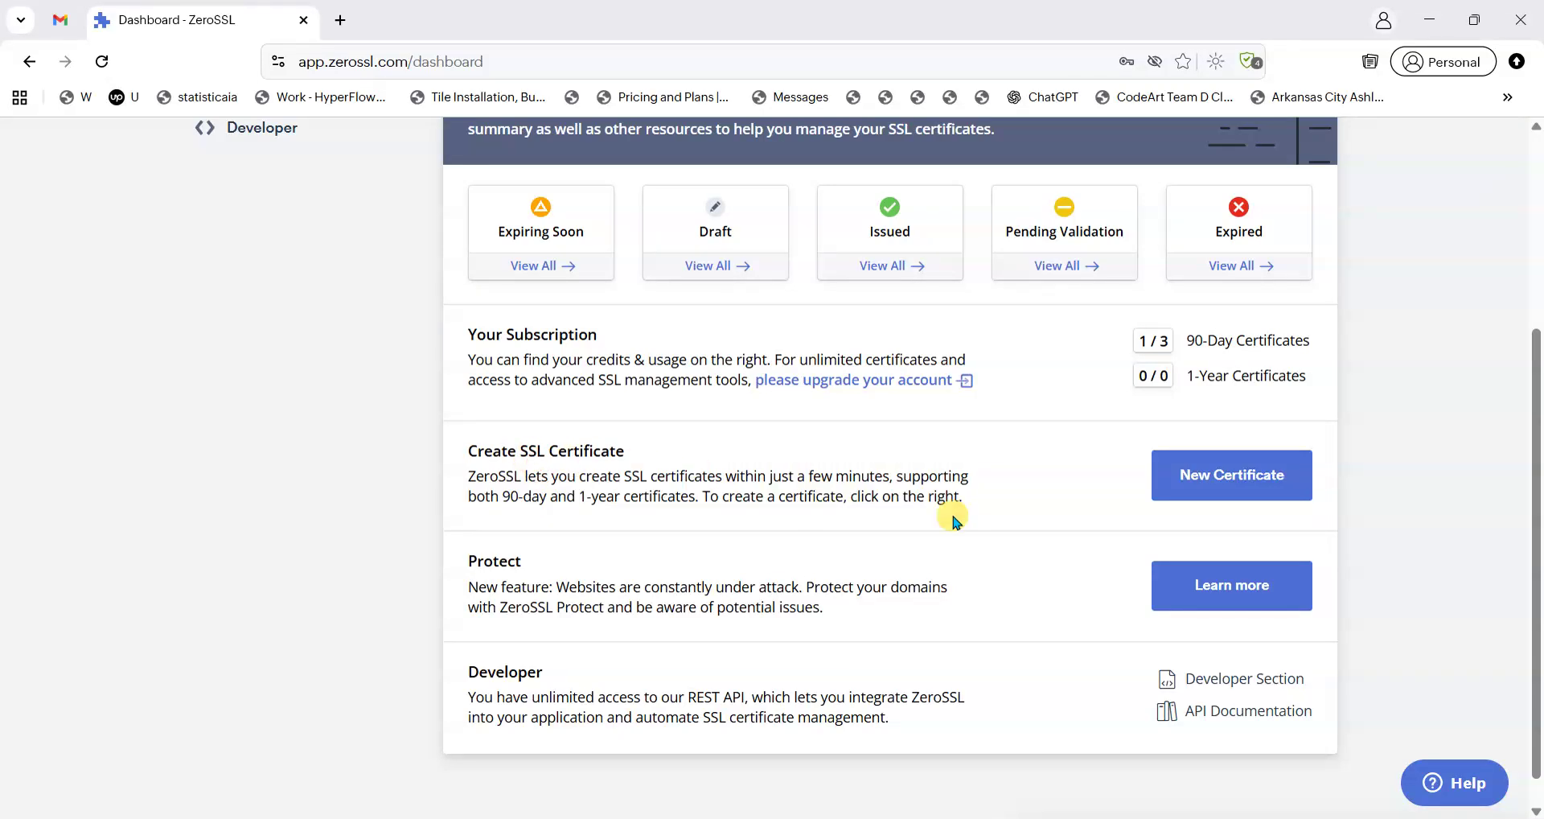
Step: Start a new SSL certificate and submit matrixlegalservices.in as the domain to secure
left_click(1228, 481)
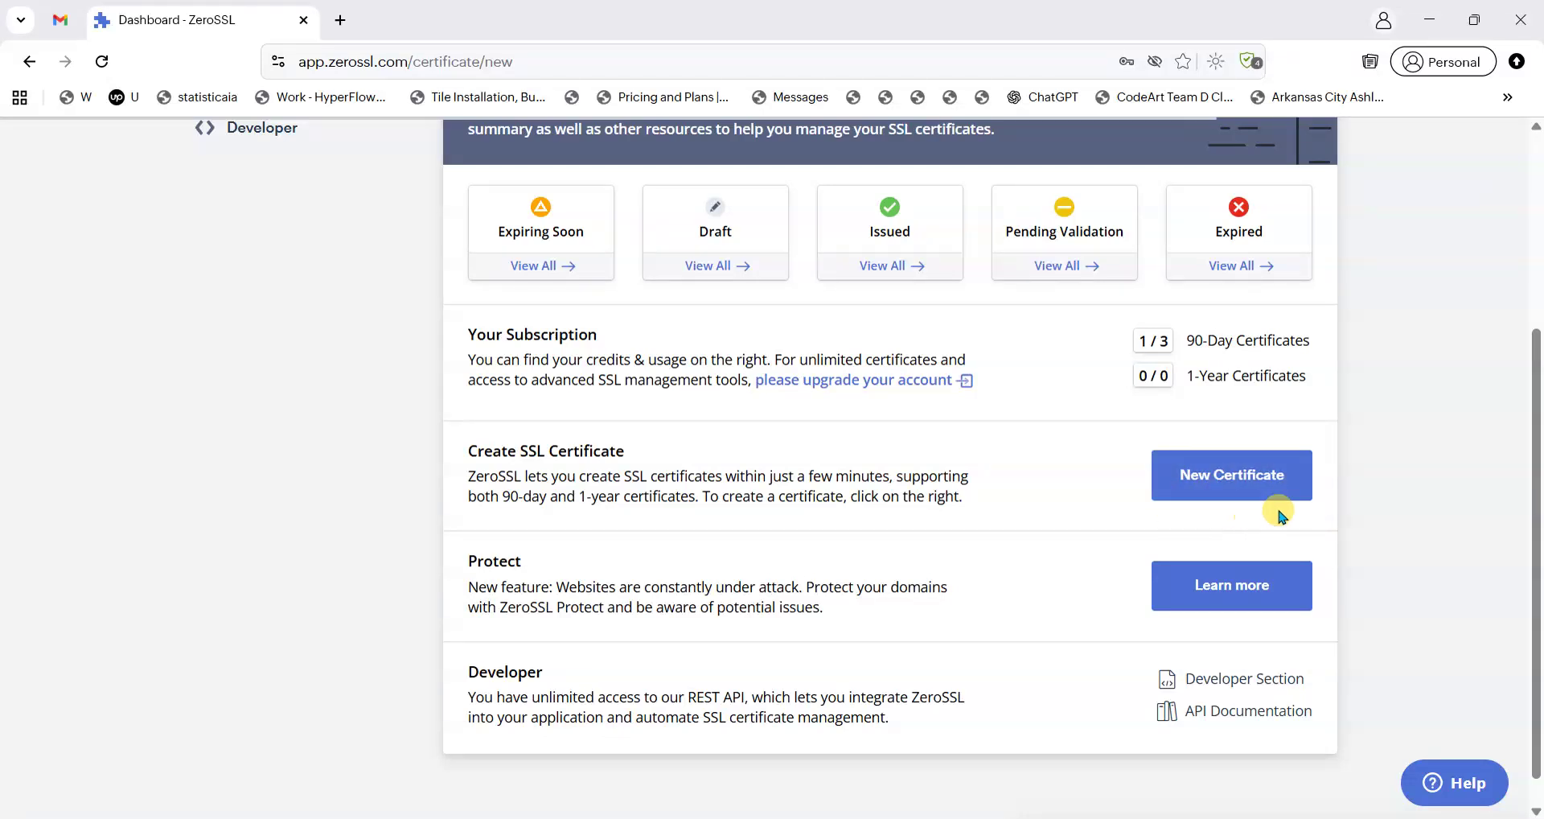
scroll(758, 472, "down", 3)
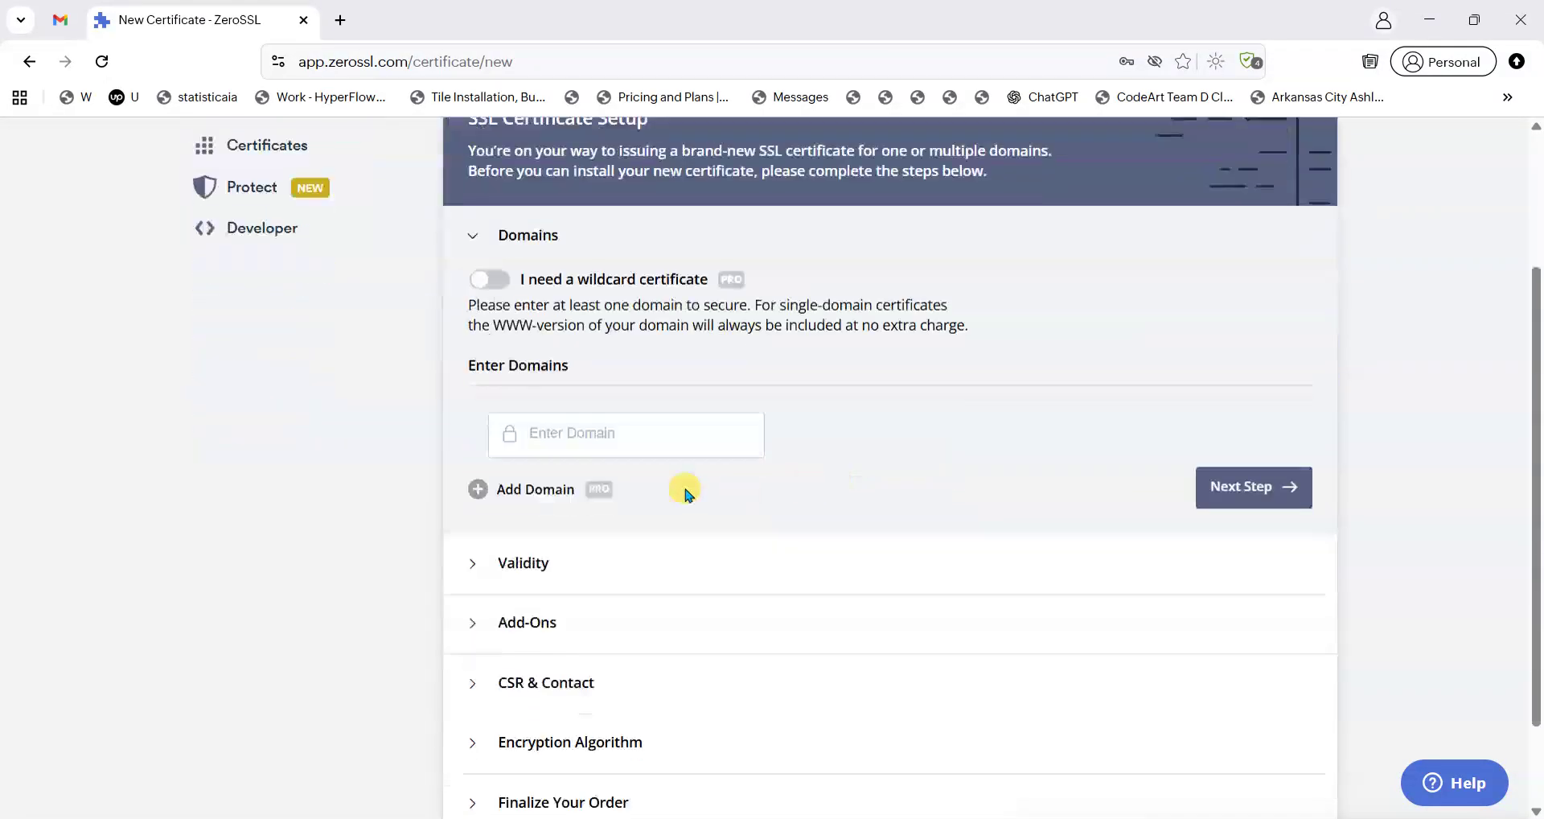
left_click(617, 441)
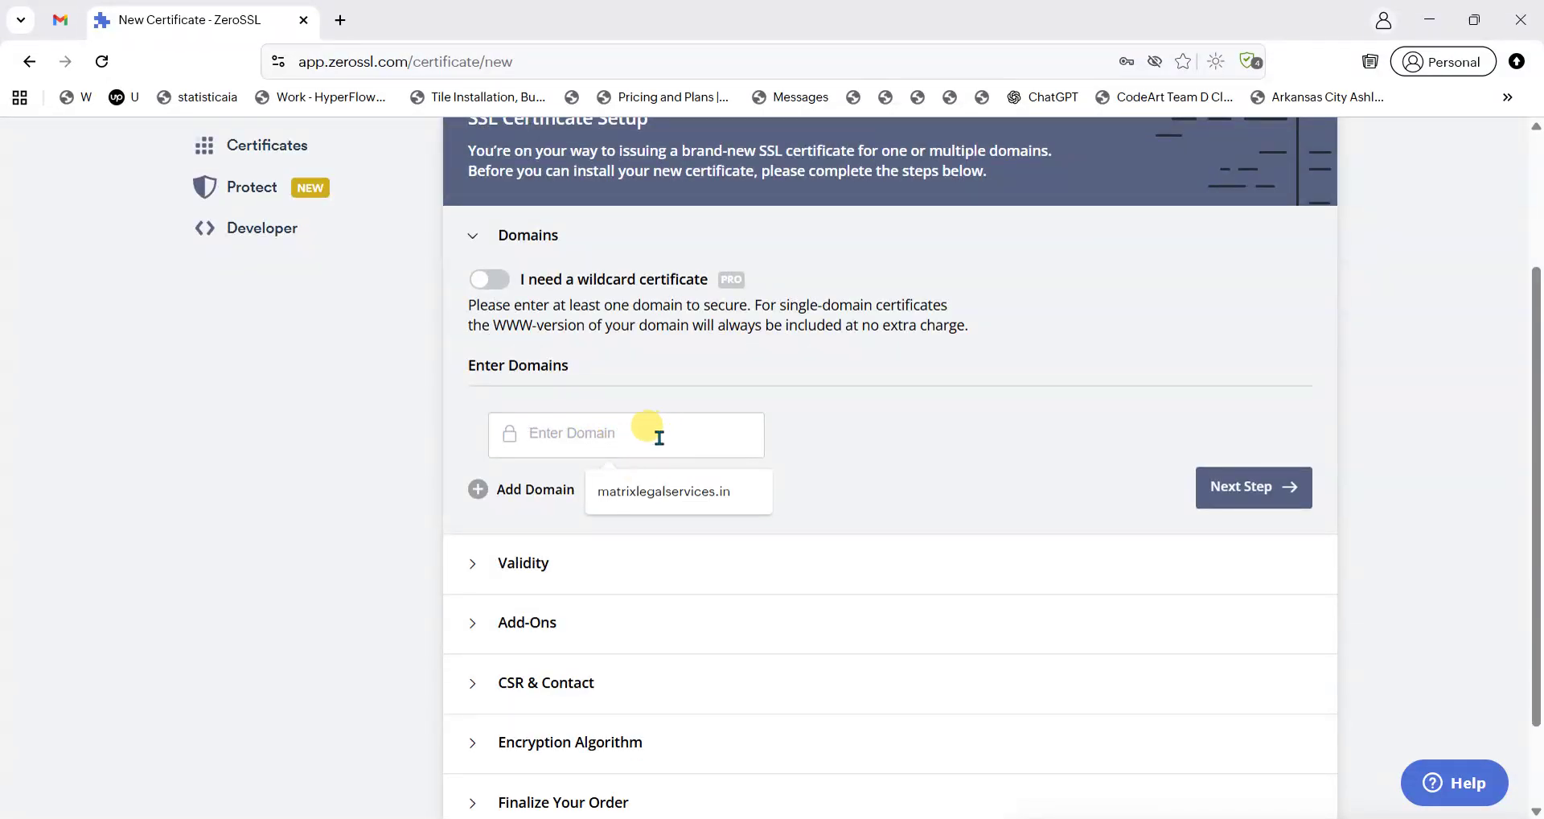
left_click(641, 497)
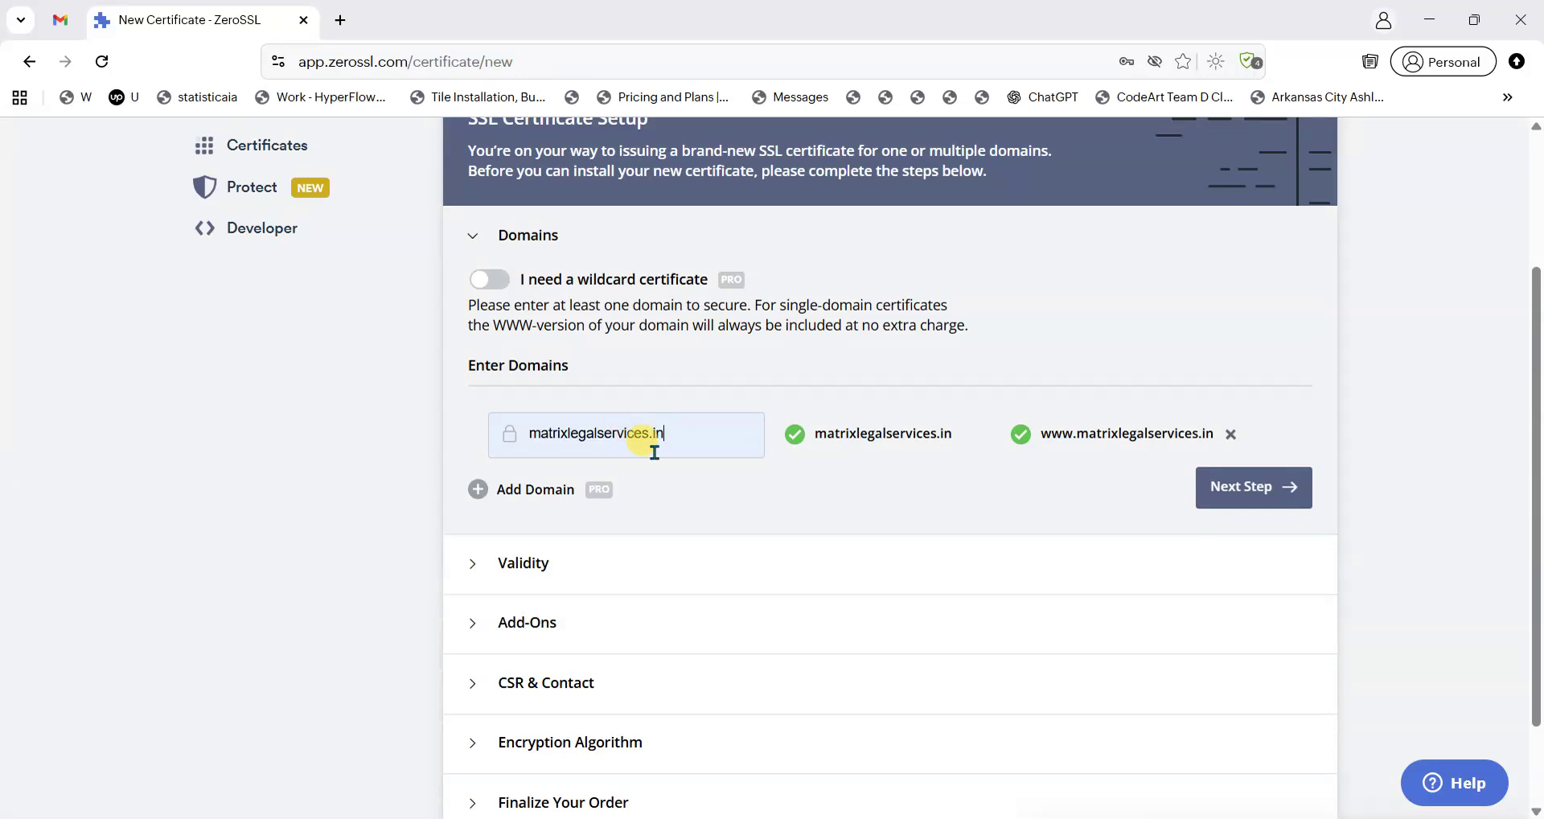
left_click_drag(813, 433, 1204, 435)
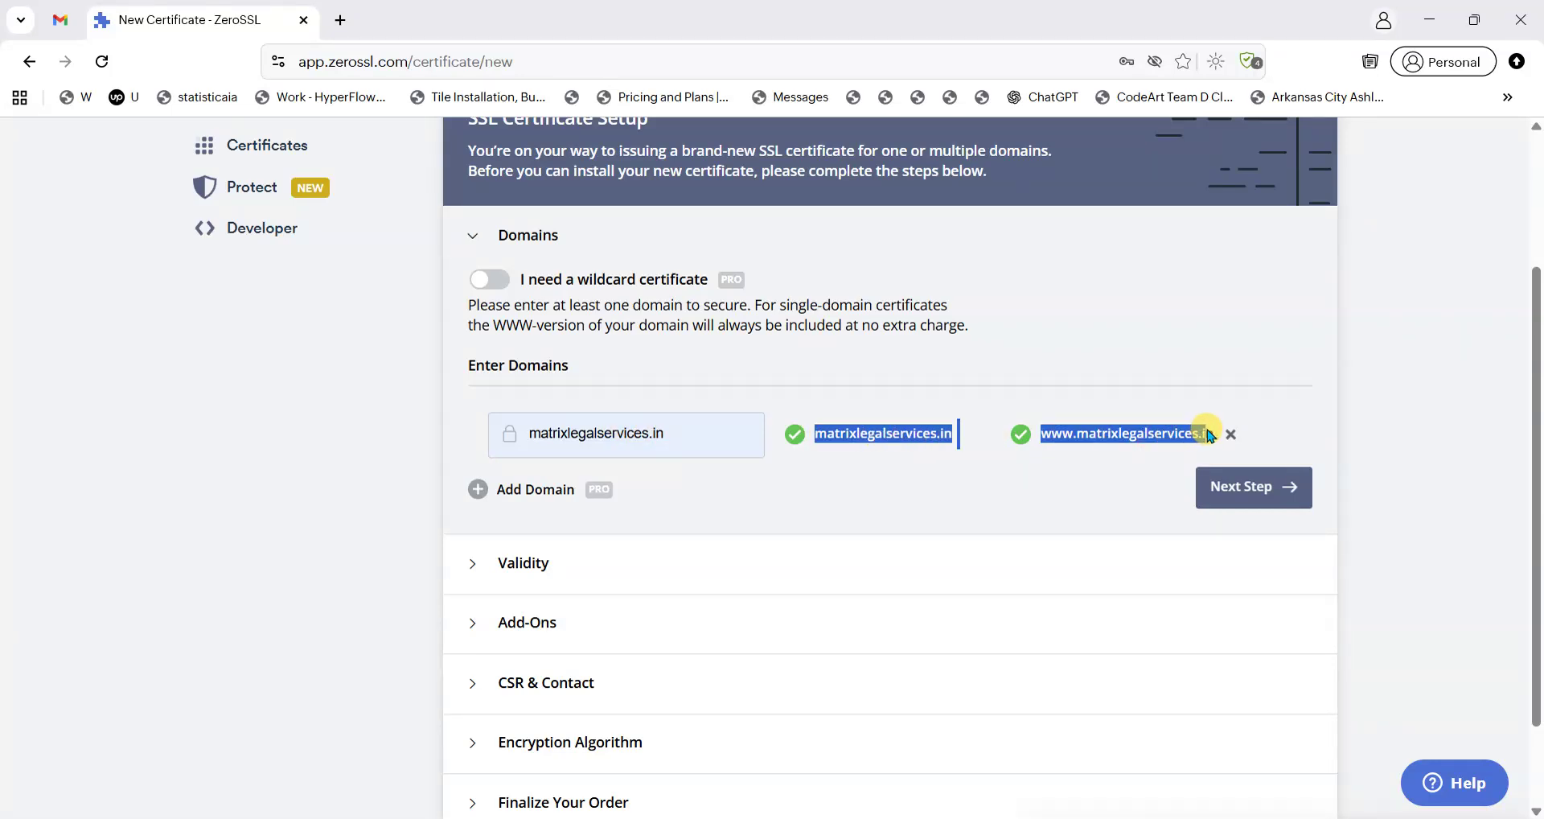
left_click(903, 489)
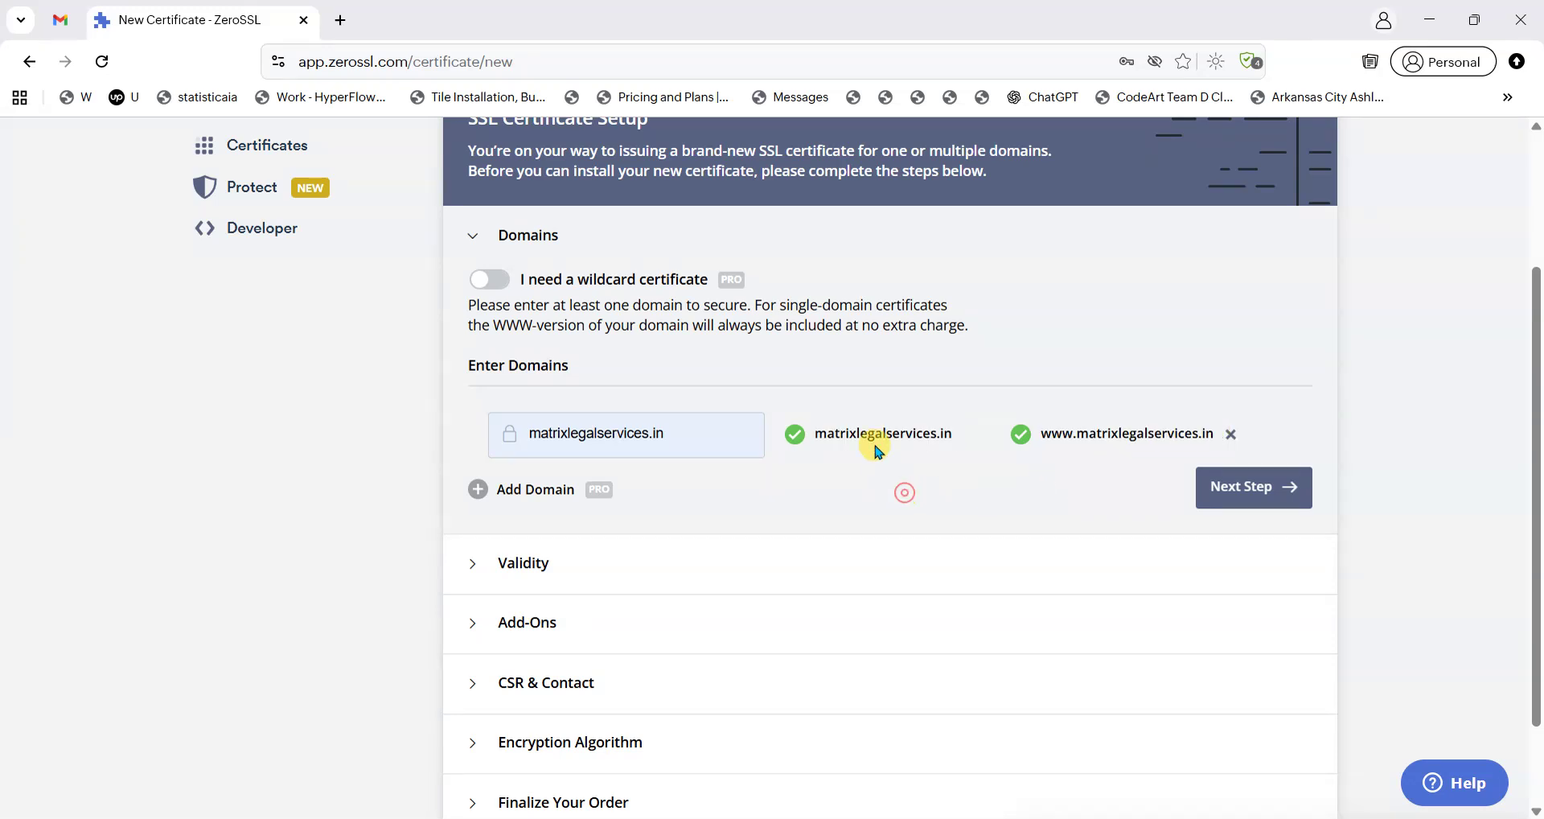
left_click(1247, 489)
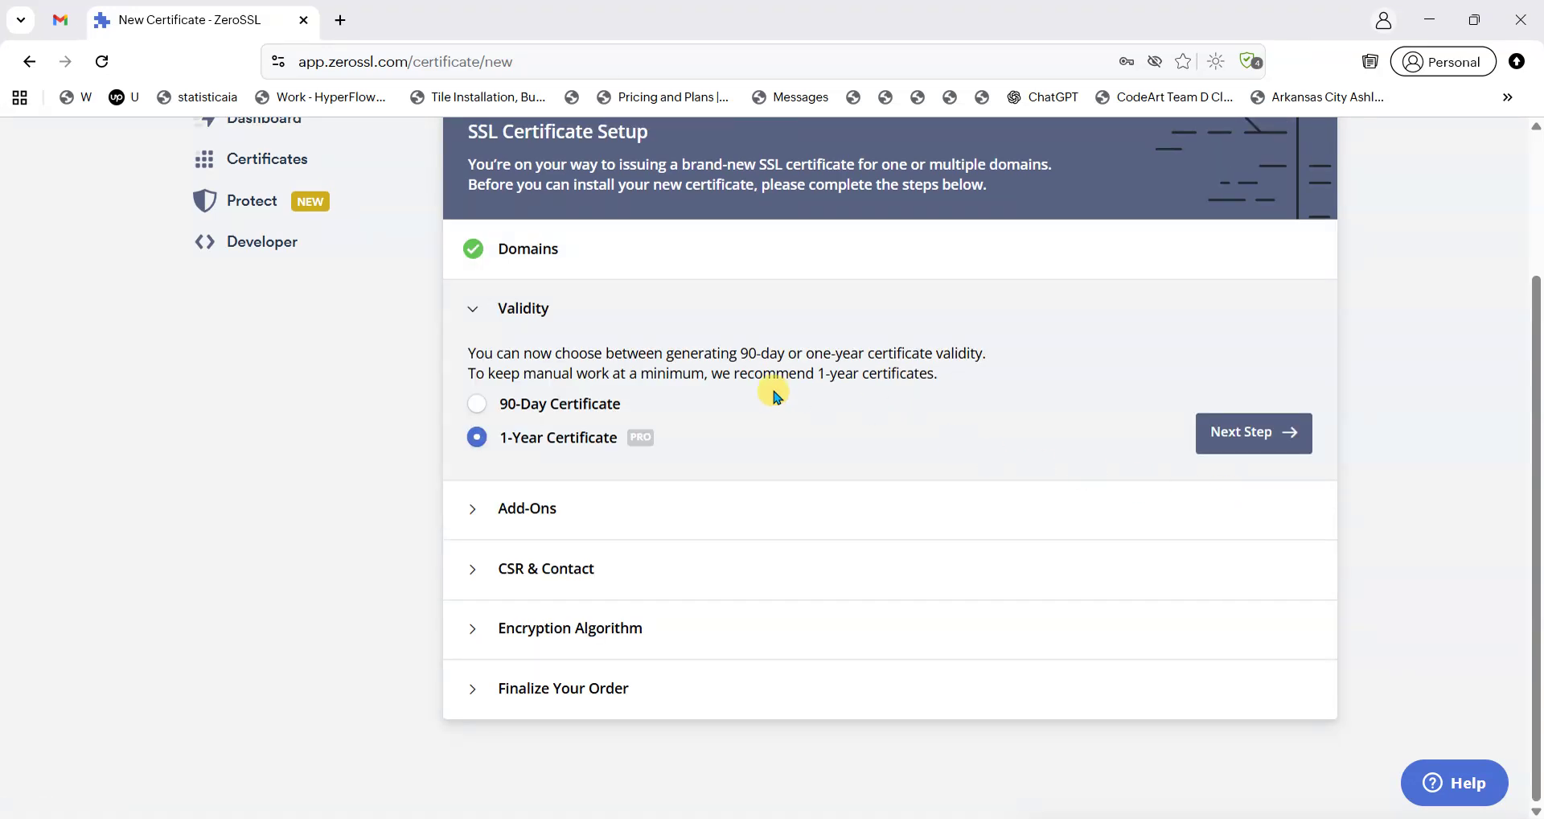
Step: Choose the 90-Day Certificate validity and enable the Unlimited 90-Day Certificates add-on
left_click(563, 405)
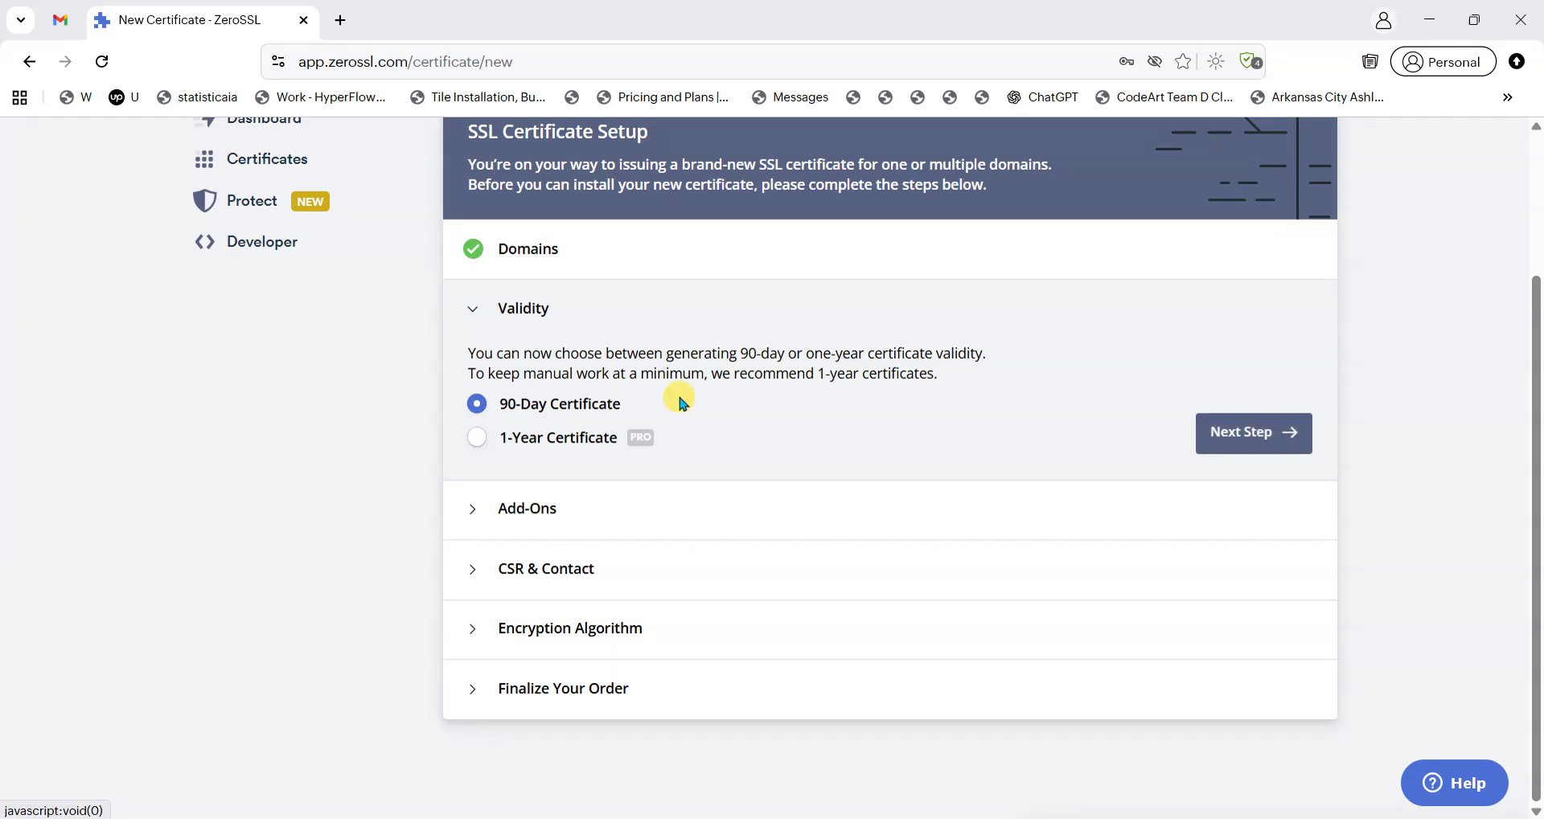
left_click(1252, 445)
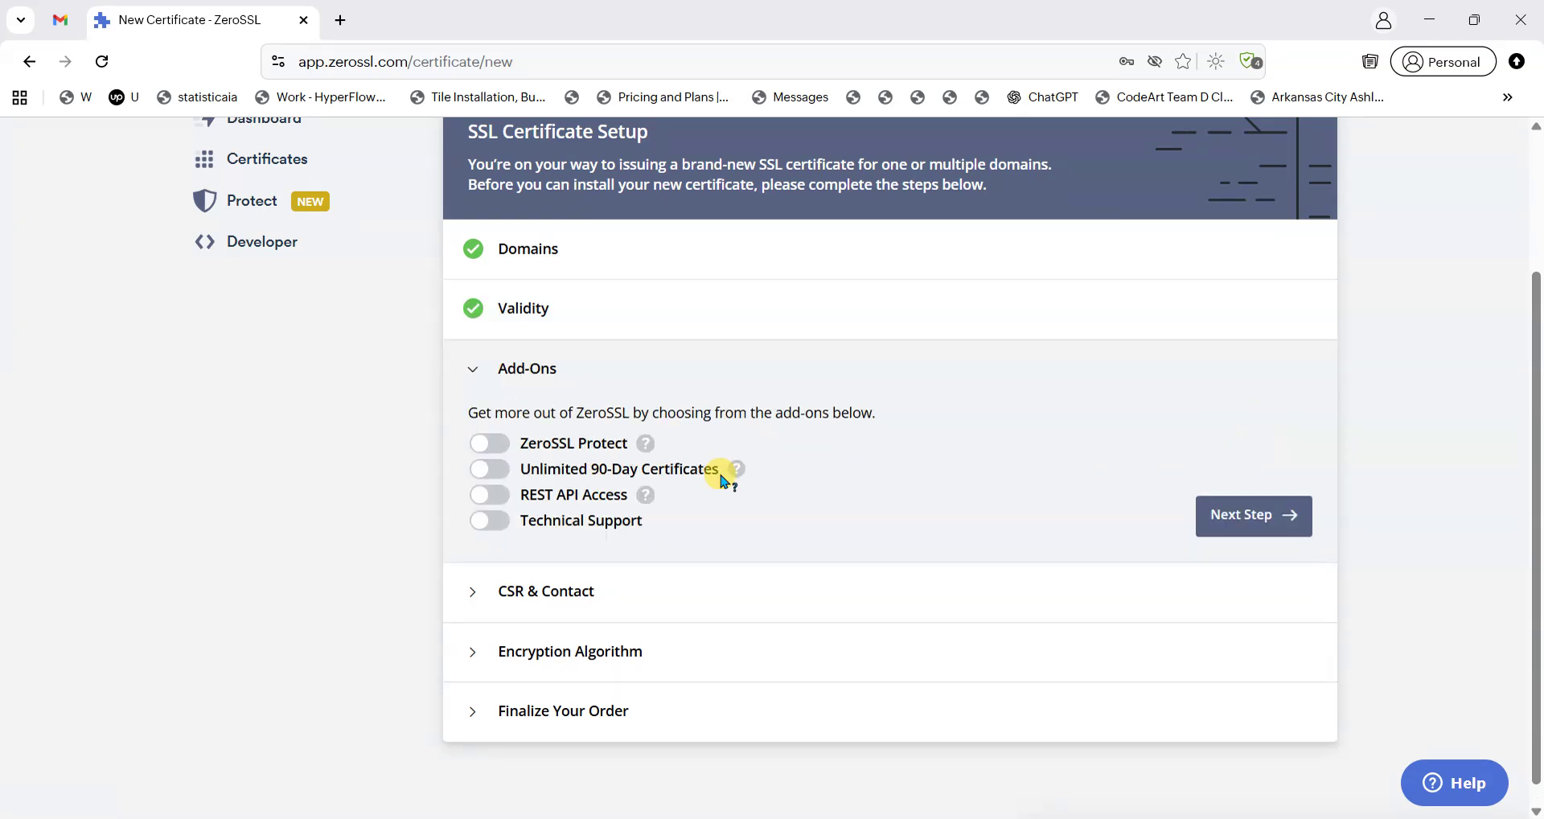
left_click(489, 469)
left_click(1266, 511)
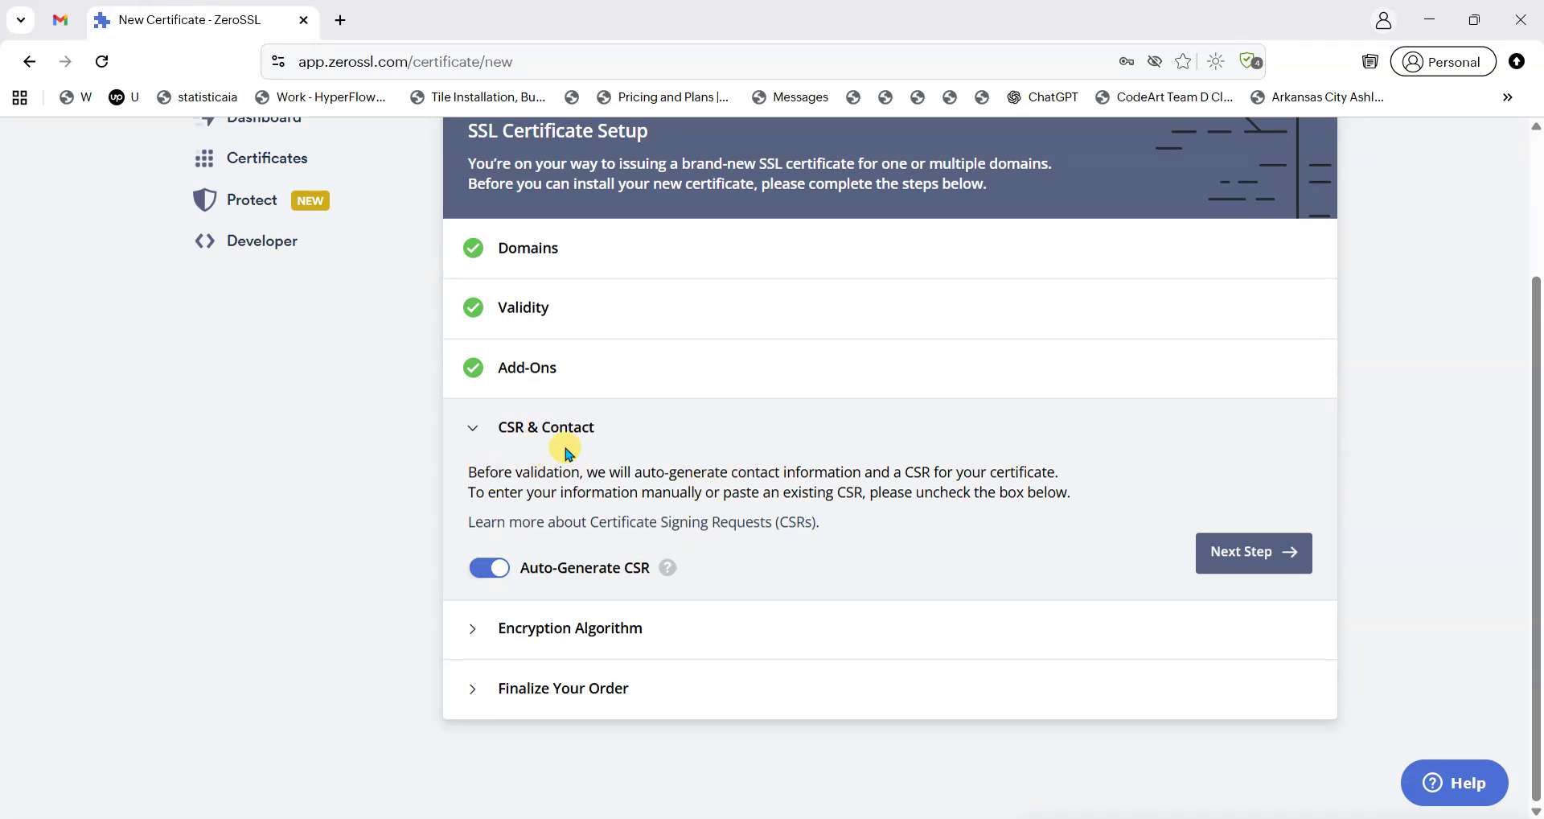
Step: Accept the Auto-Generate CSR option for the certificate and continue to the encryption algorithm
scroll(566, 453, "up", 1)
scroll(451, 579, "down", 1)
left_click(1268, 567)
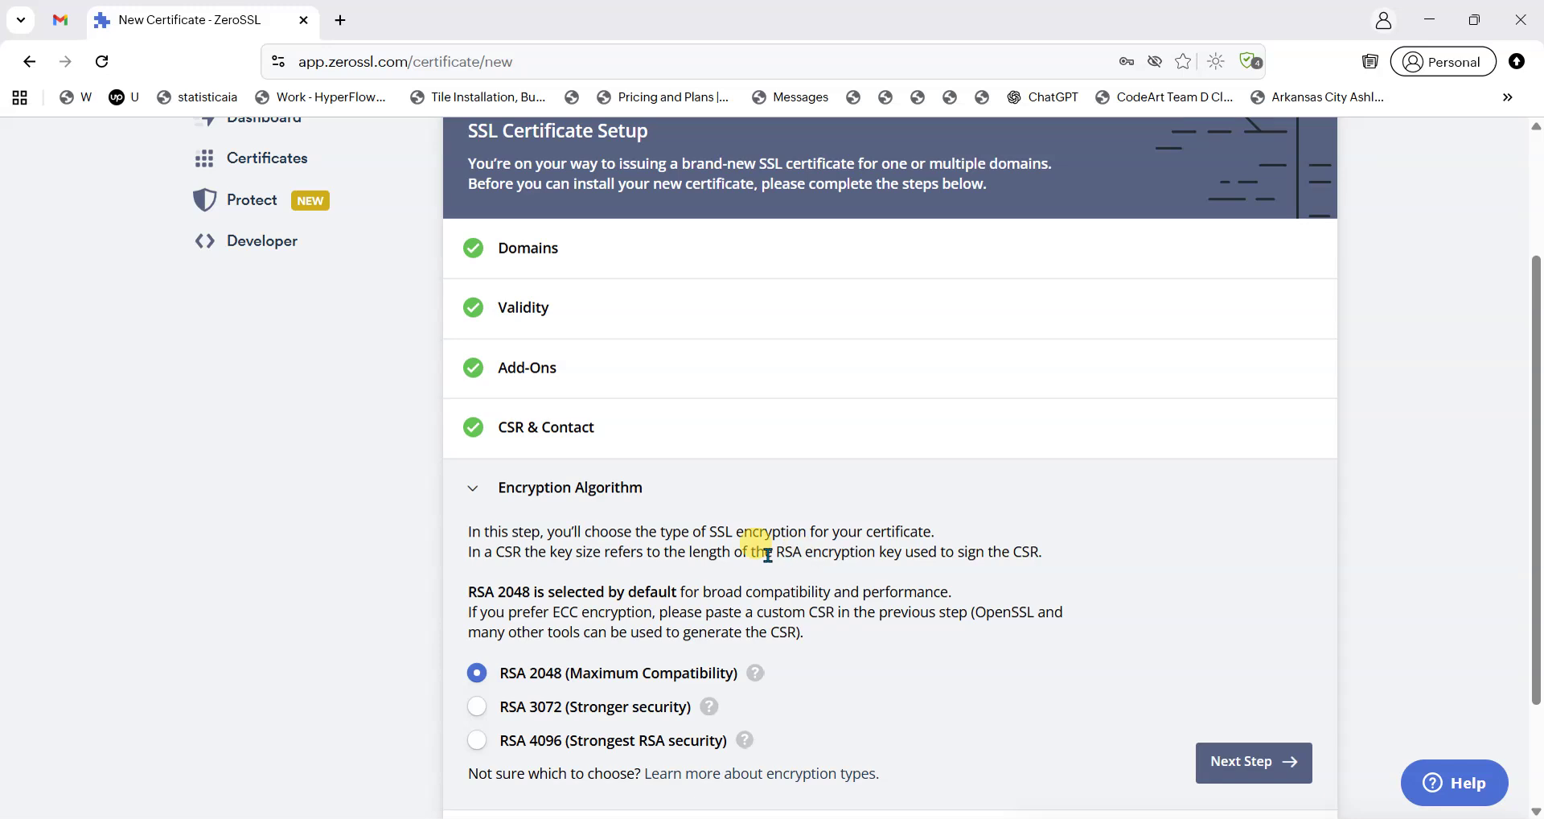
Step: Keep RSA 2048 (Maximum Compatibility) encryption and finalize the certificate order on the Free plan
scroll(723, 563, "down", 2)
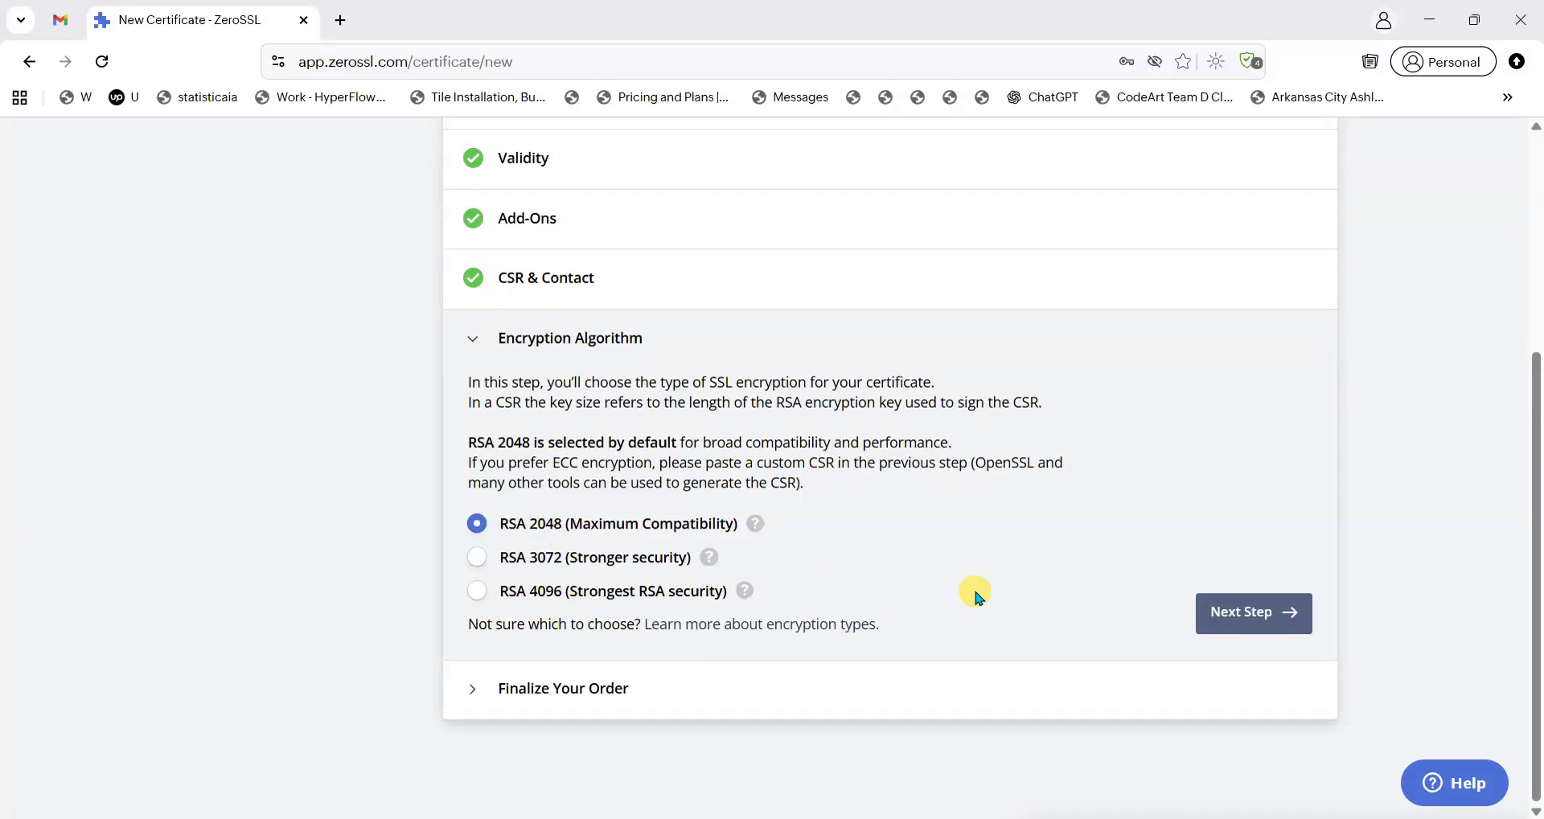
left_click(1234, 622)
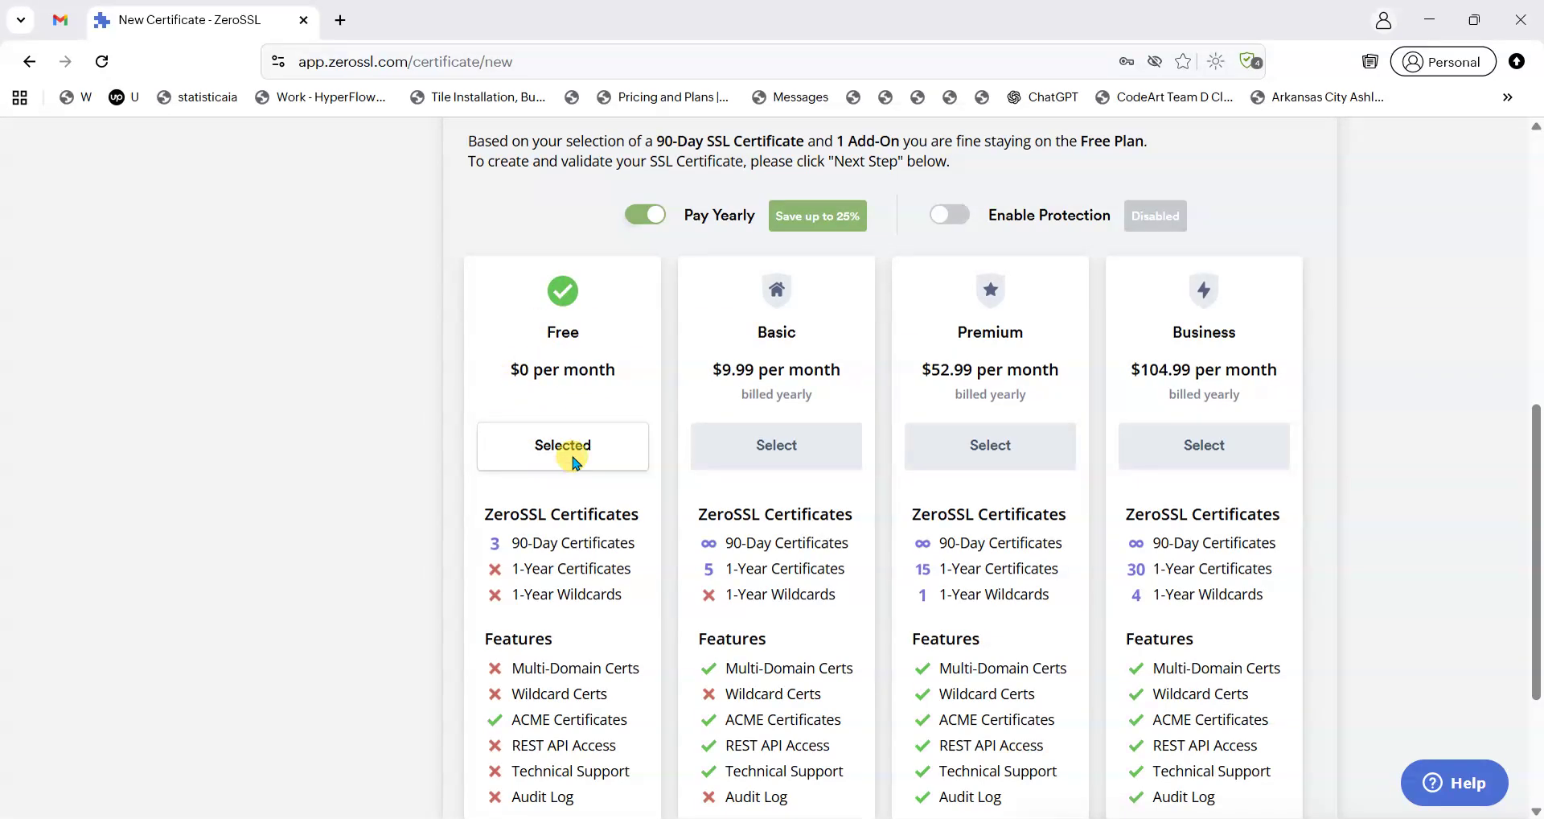
scroll(538, 447, "down", 3)
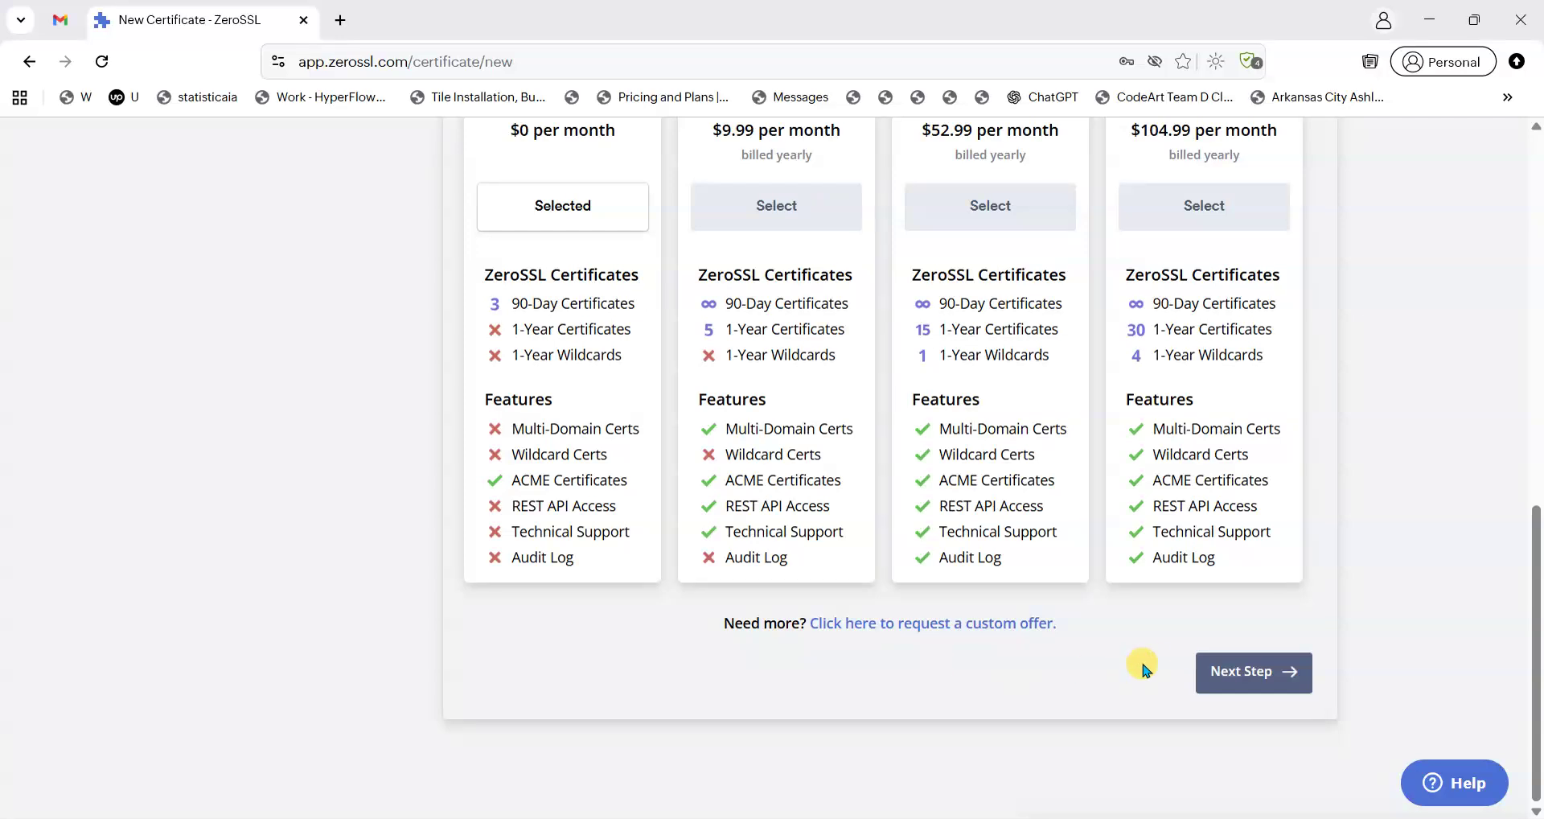
left_click(1246, 673)
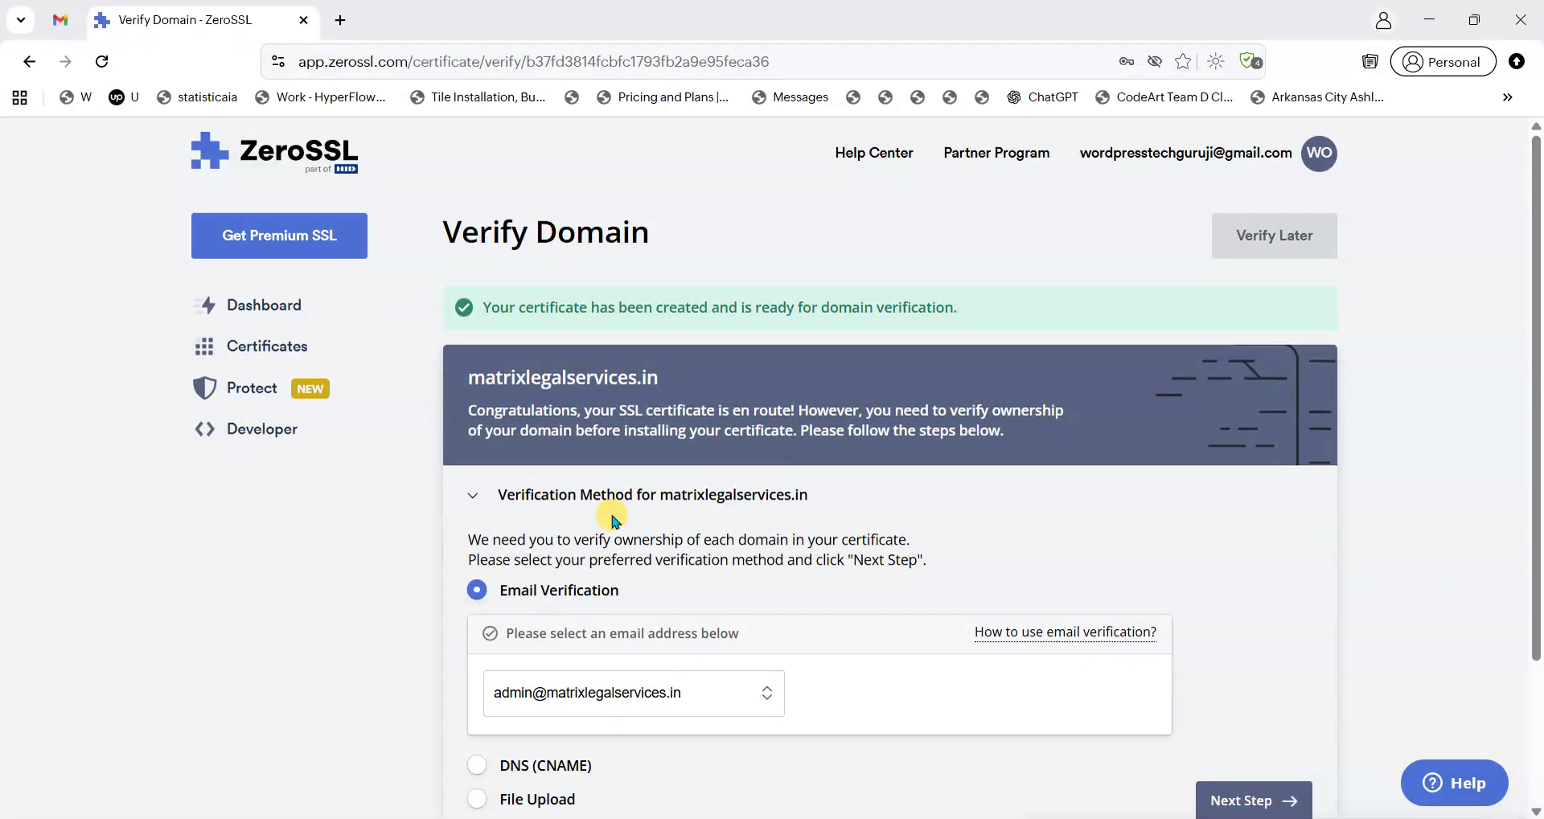
Step: Choose File Upload as the verification method for matrixlegalservices.in
scroll(612, 518, "down", 2)
scroll(639, 206, "up", 1)
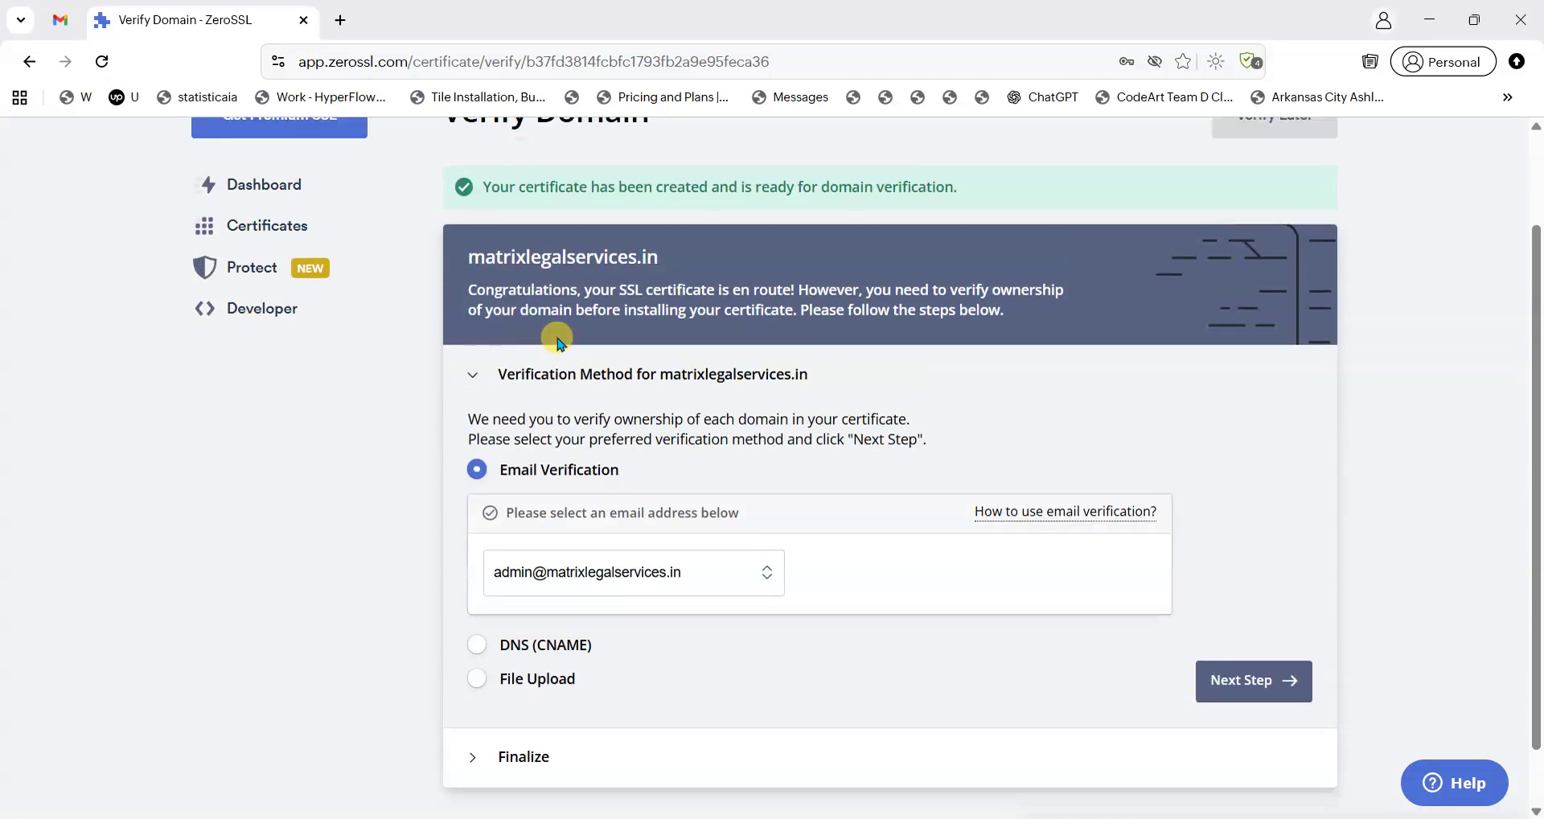
scroll(531, 459, "down", 1)
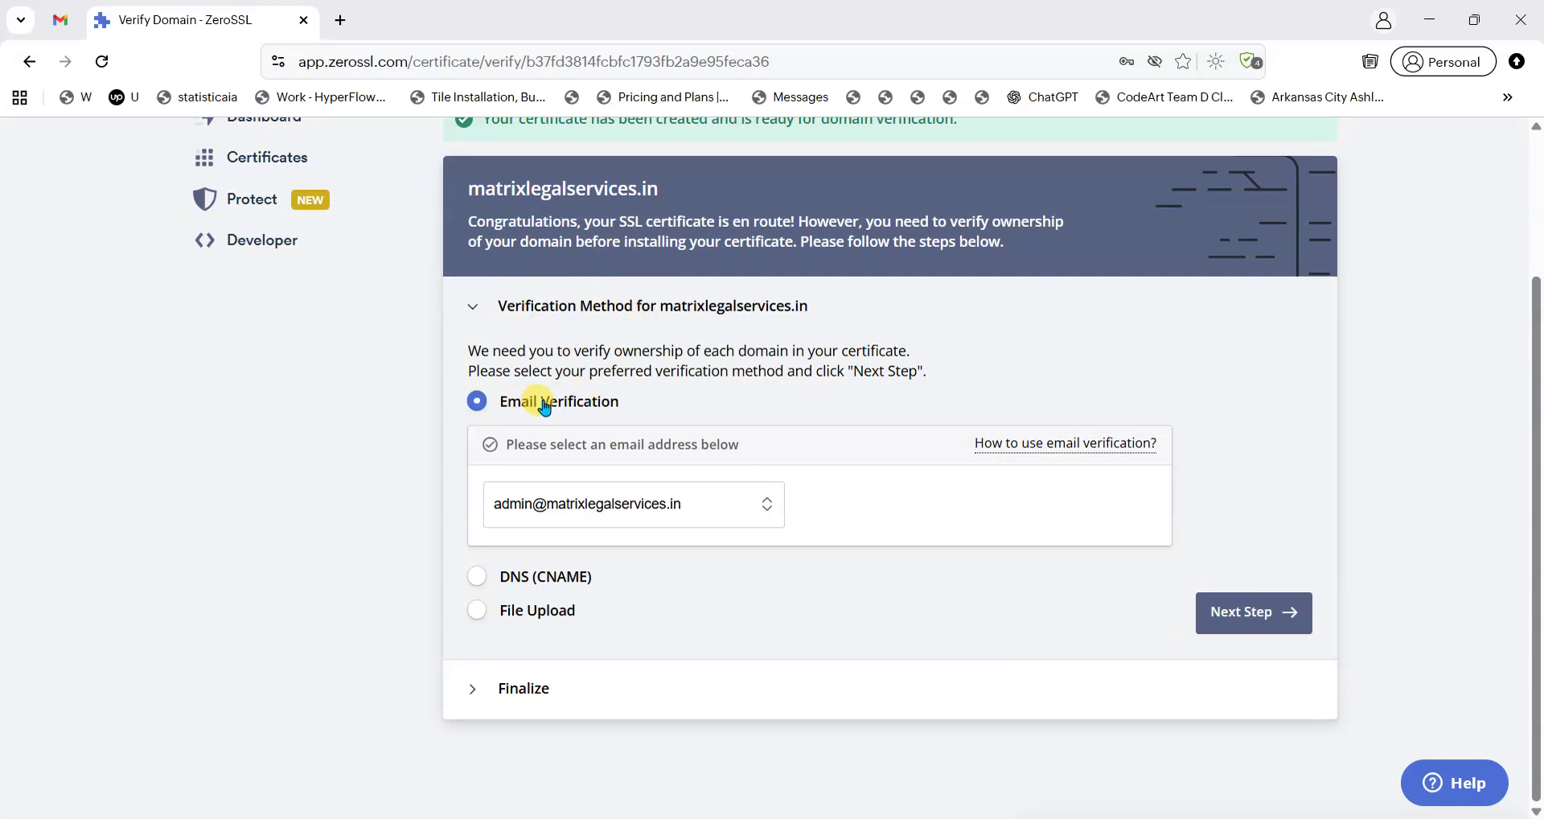
left_click(630, 507)
left_click(635, 510)
left_click(485, 608)
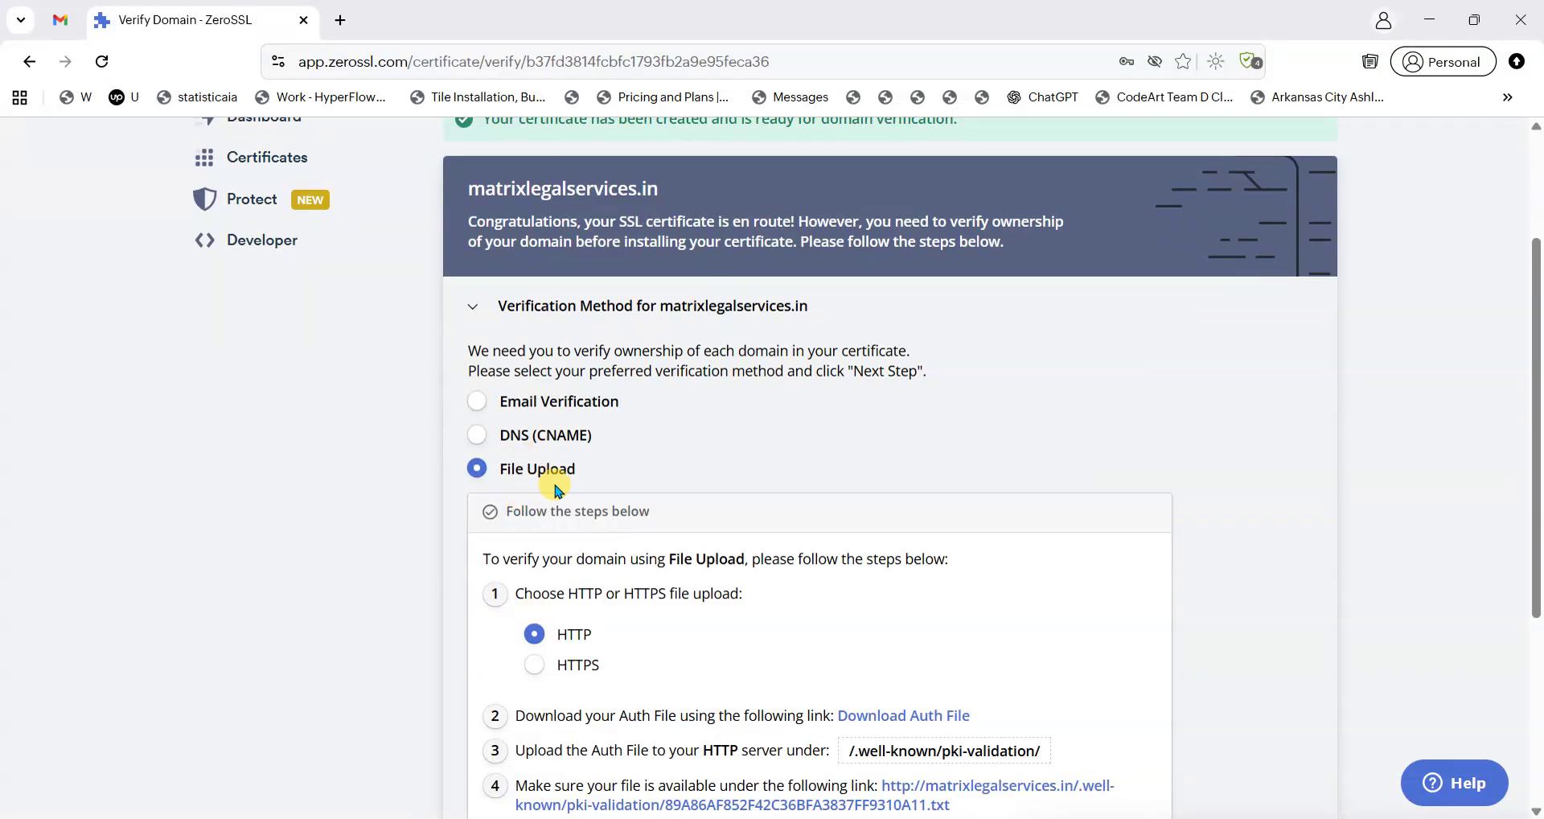
Step: Keep HTTP as the file upload type and download the Auth File for the domain
scroll(555, 482, "down", 2)
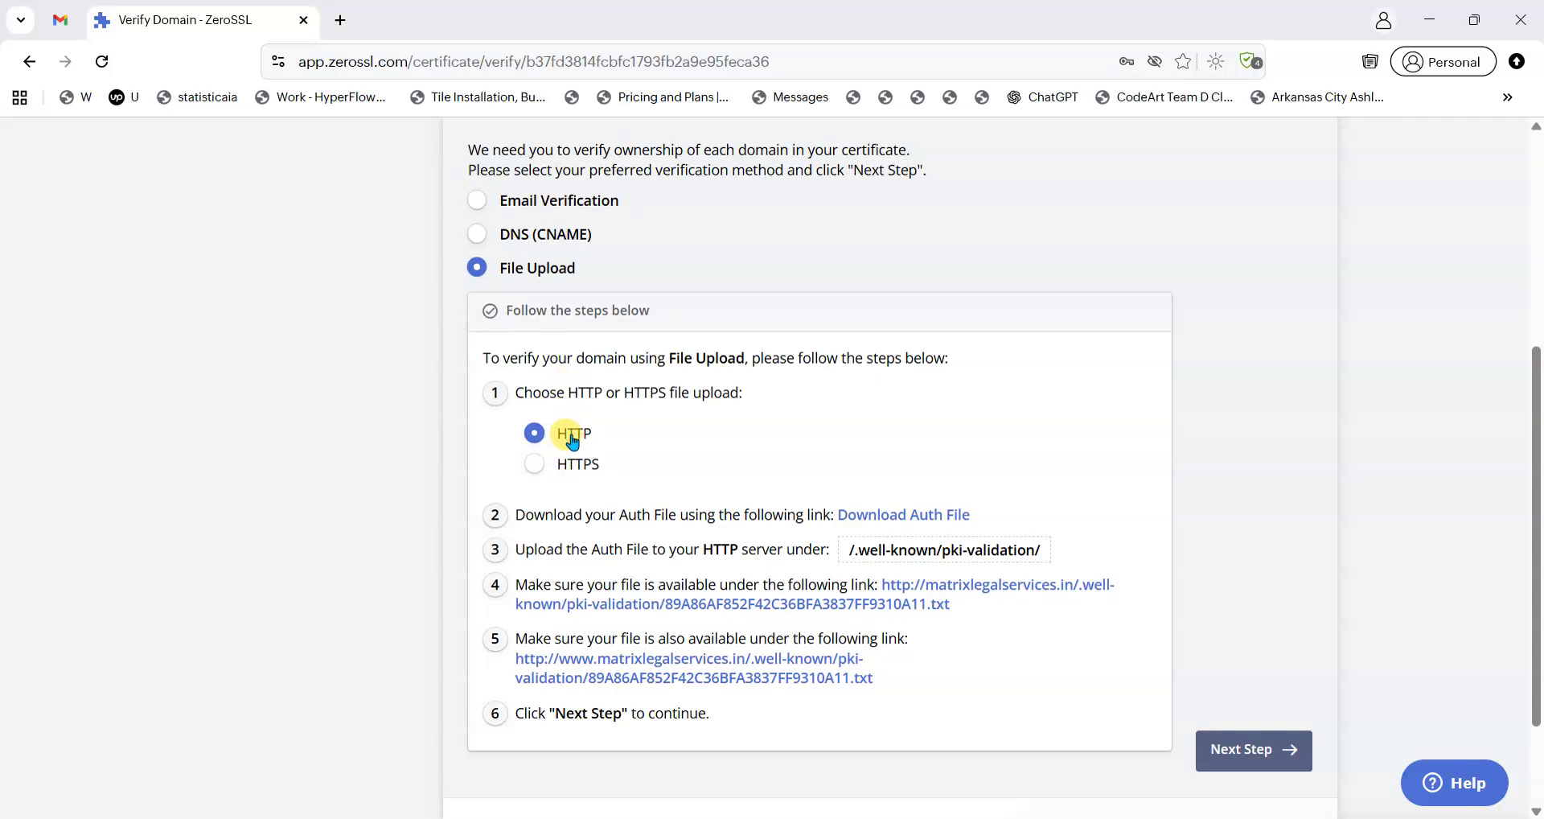
scroll(573, 438, "down", 1)
left_click_drag(534, 414, 796, 413)
left_click(788, 412)
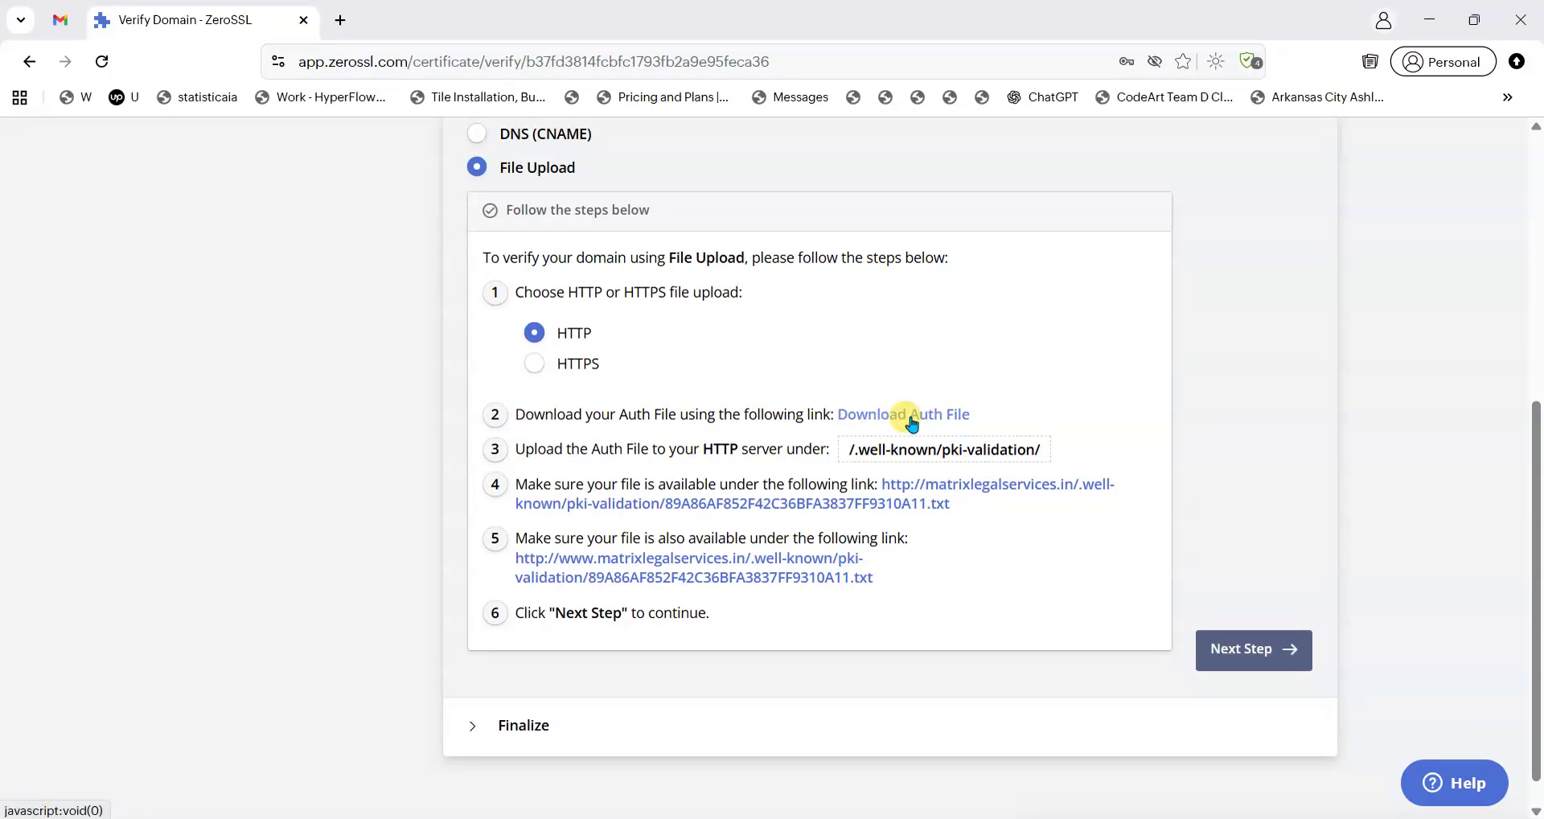
left_click(912, 417)
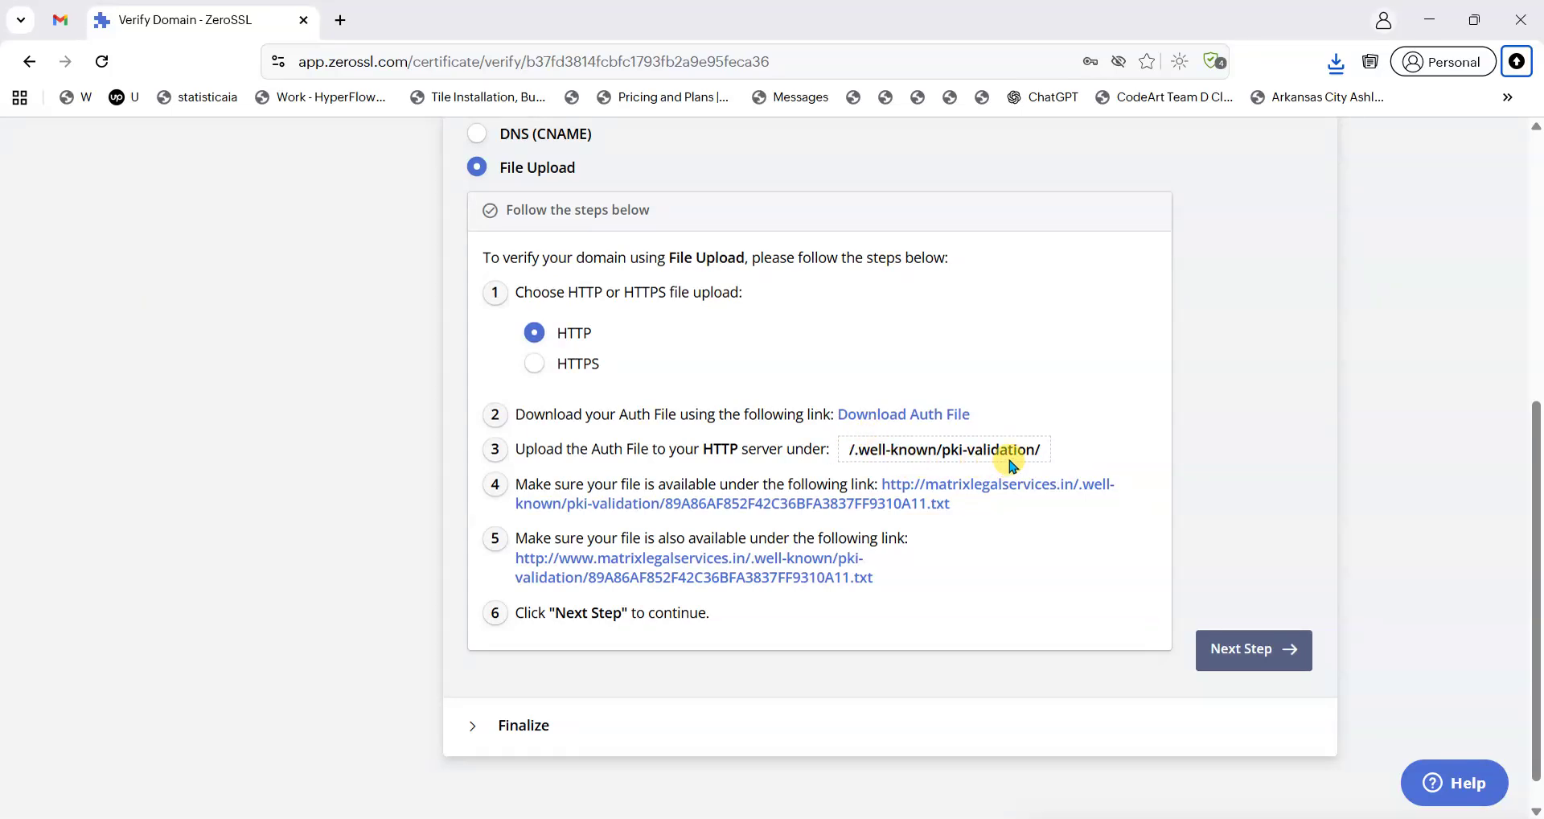
Step: Switch to cPanel and open the public_html/.well-known/pki-validation folder in File Manager
key("alt+Tab")
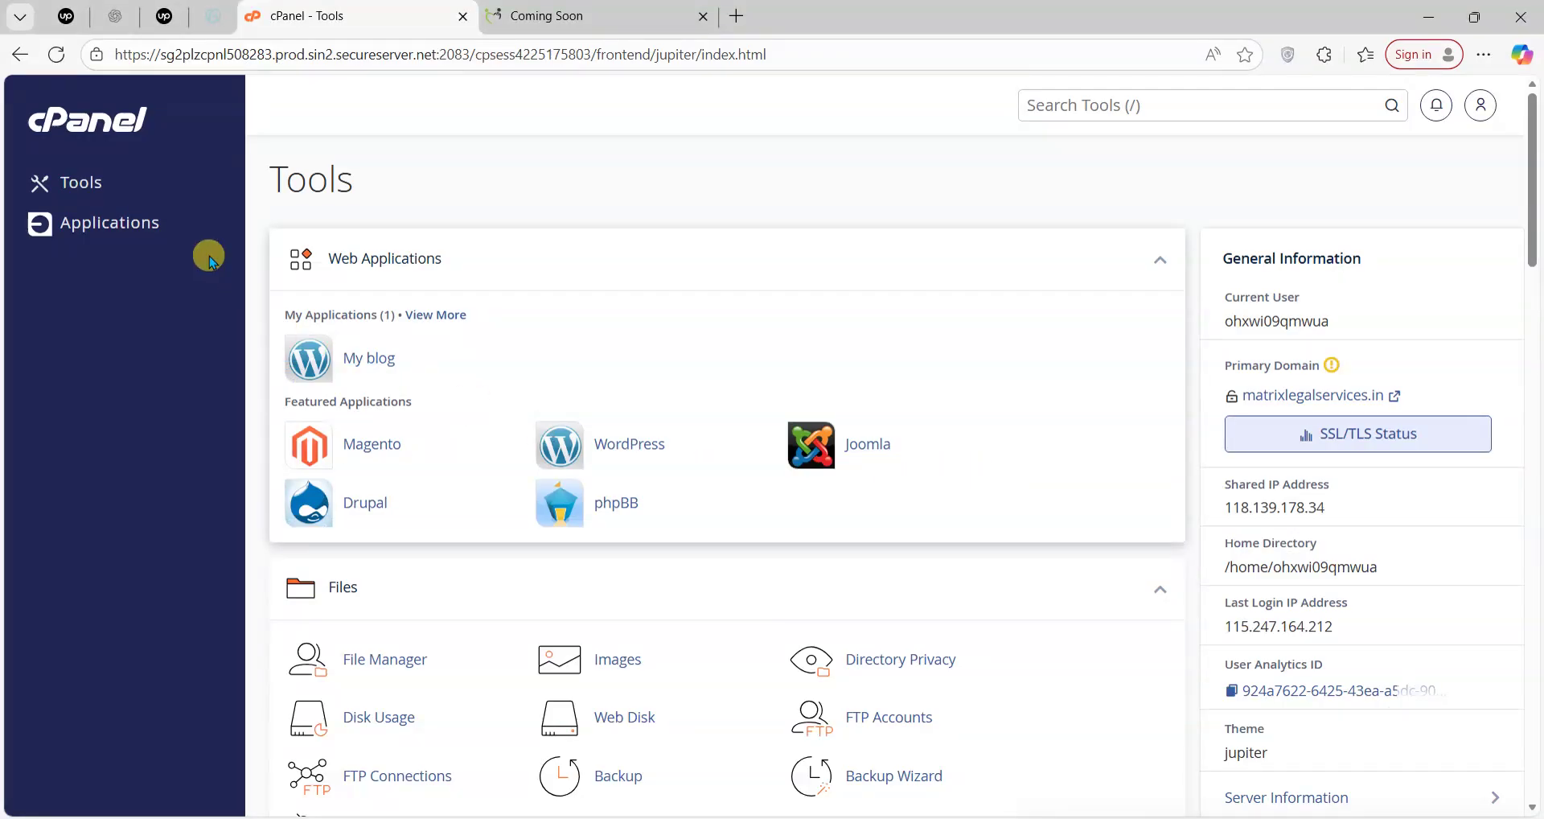
scroll(378, 506, "down", 3)
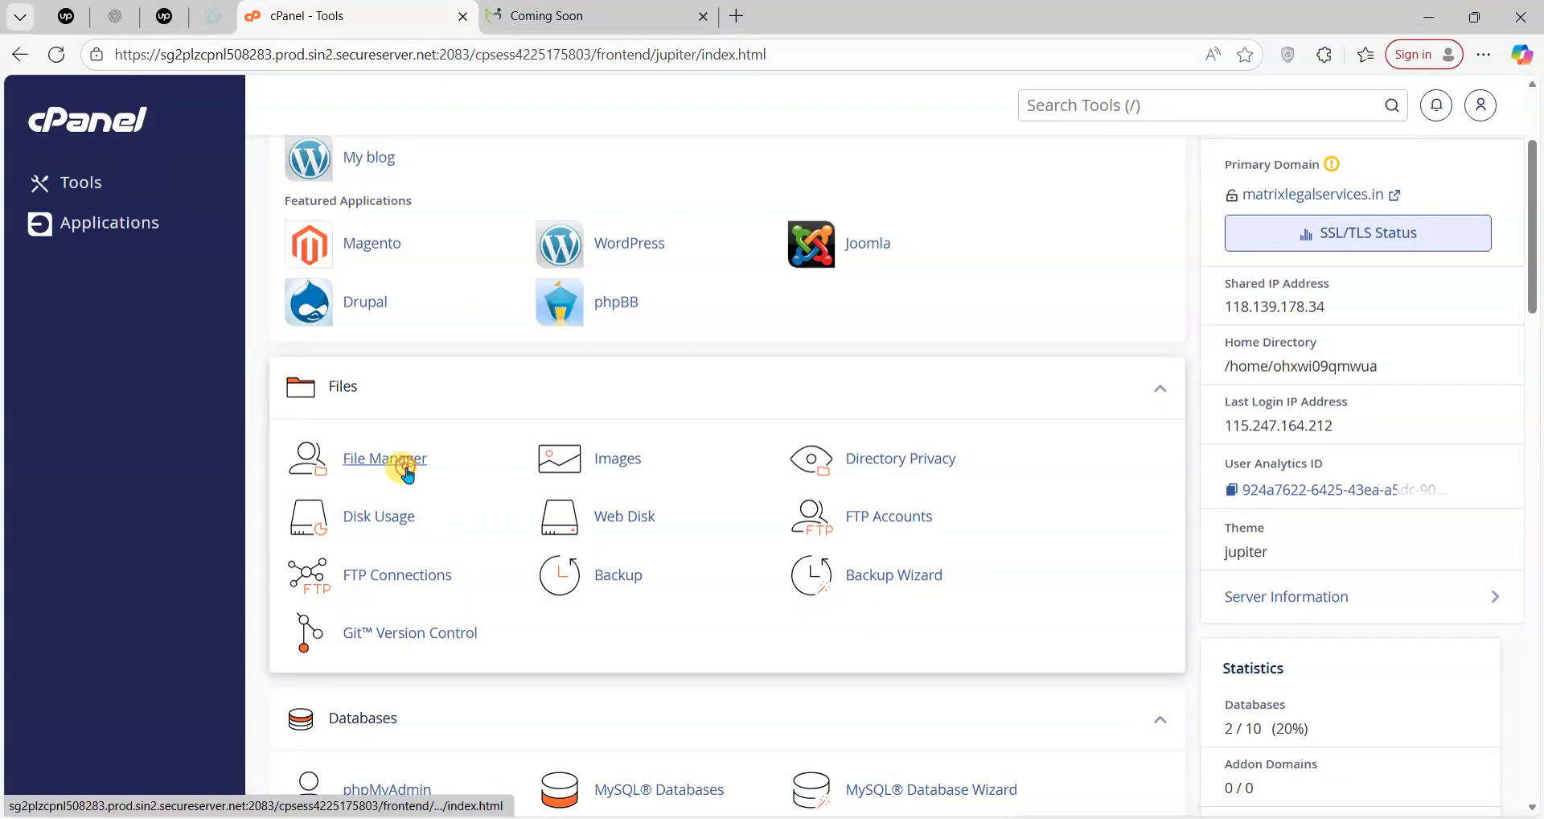
left_click(406, 470)
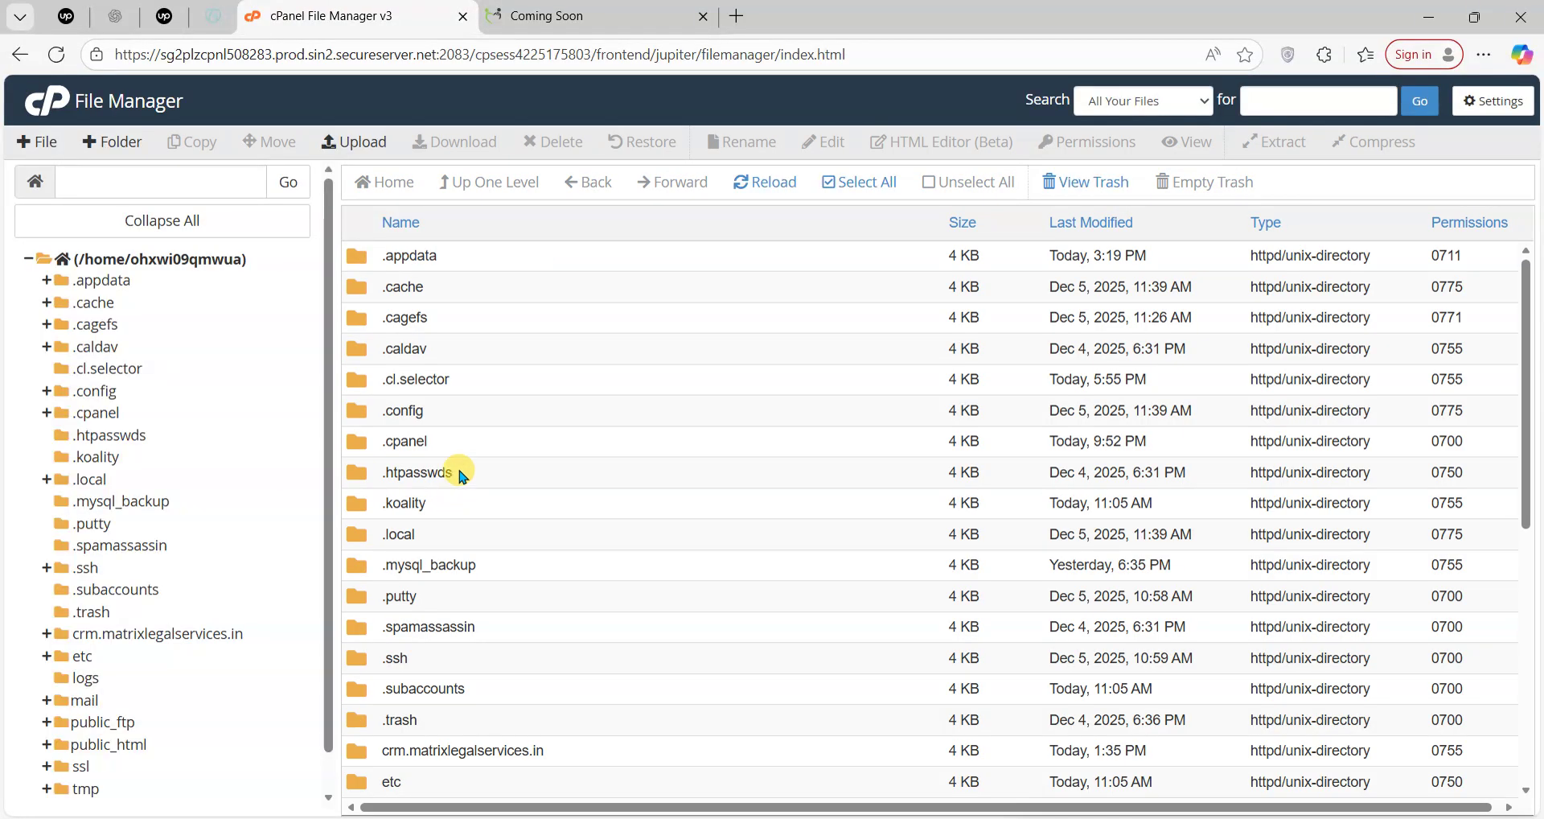
scroll(452, 439, "down", 5)
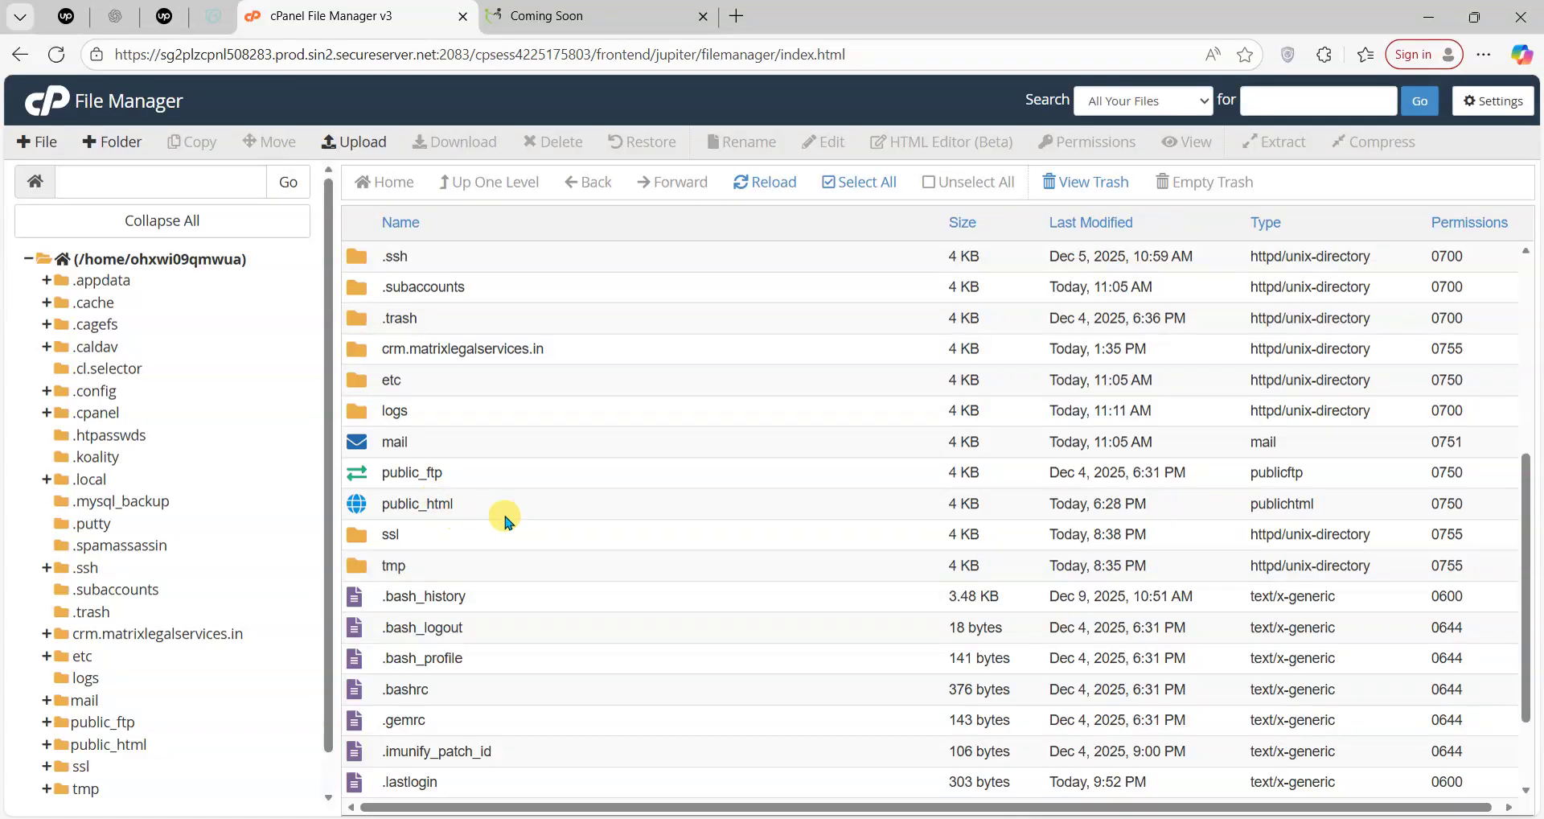
double_click(498, 509)
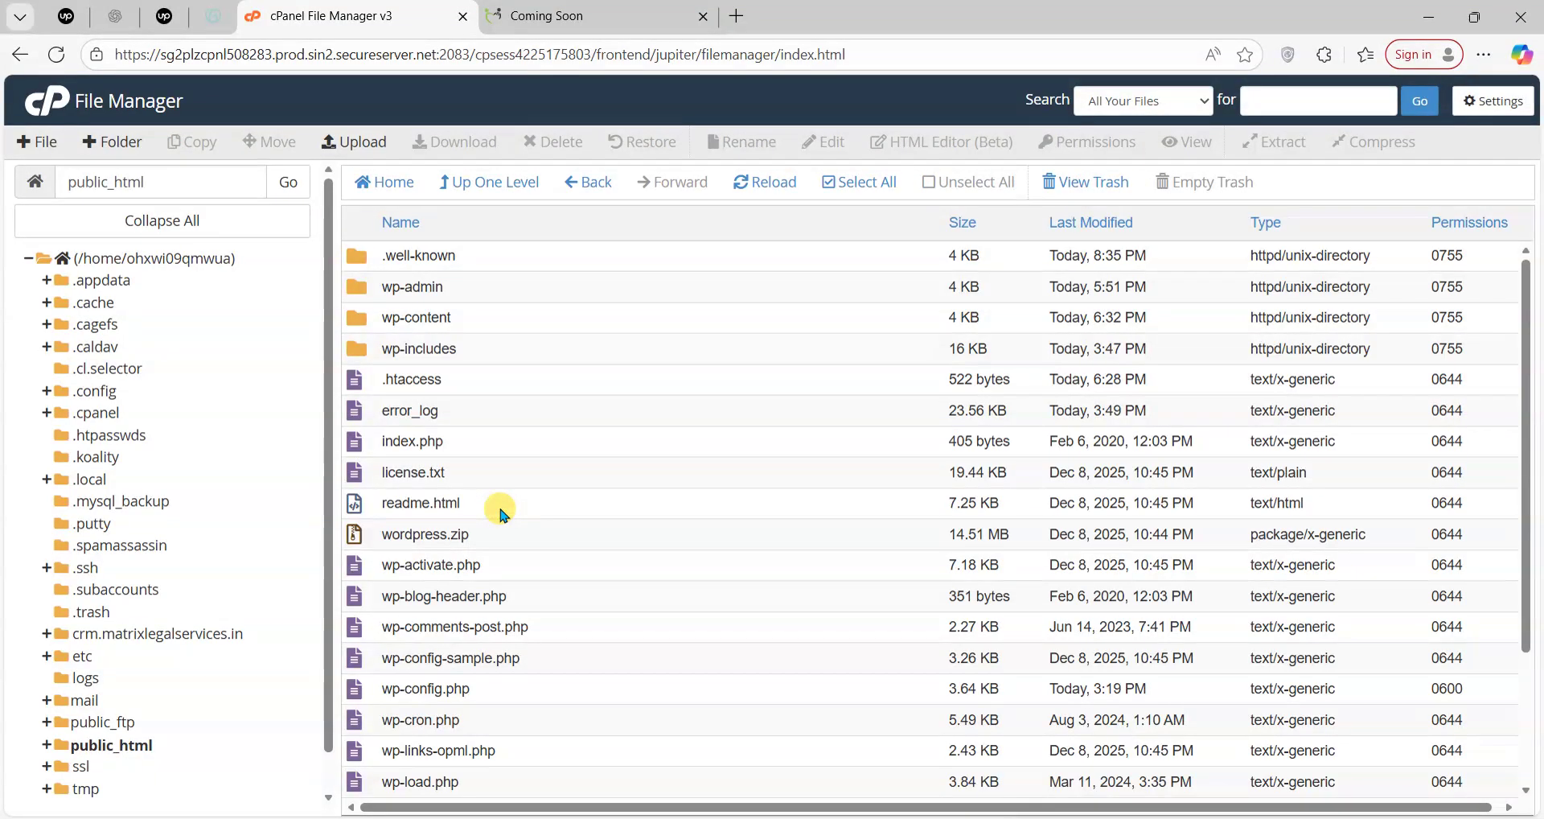
double_click(518, 260)
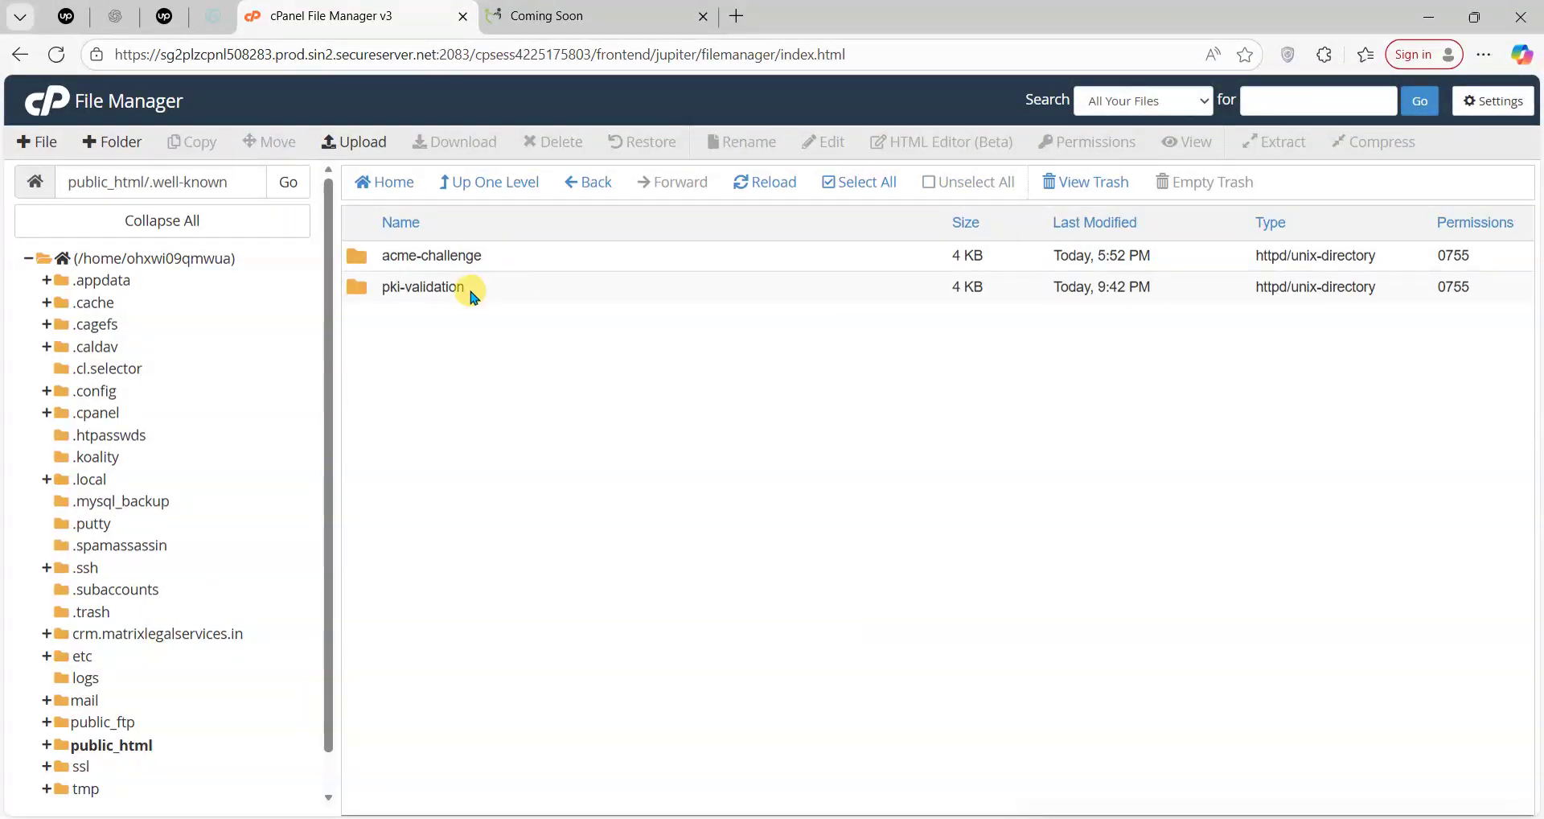
double_click(468, 286)
Step: Upload the downloaded auth file 89A86AF852F42C36BFA3837FF9310A11.txt to the pki-validation folder and return to the folder listing
left_click(360, 145)
left_click(757, 426)
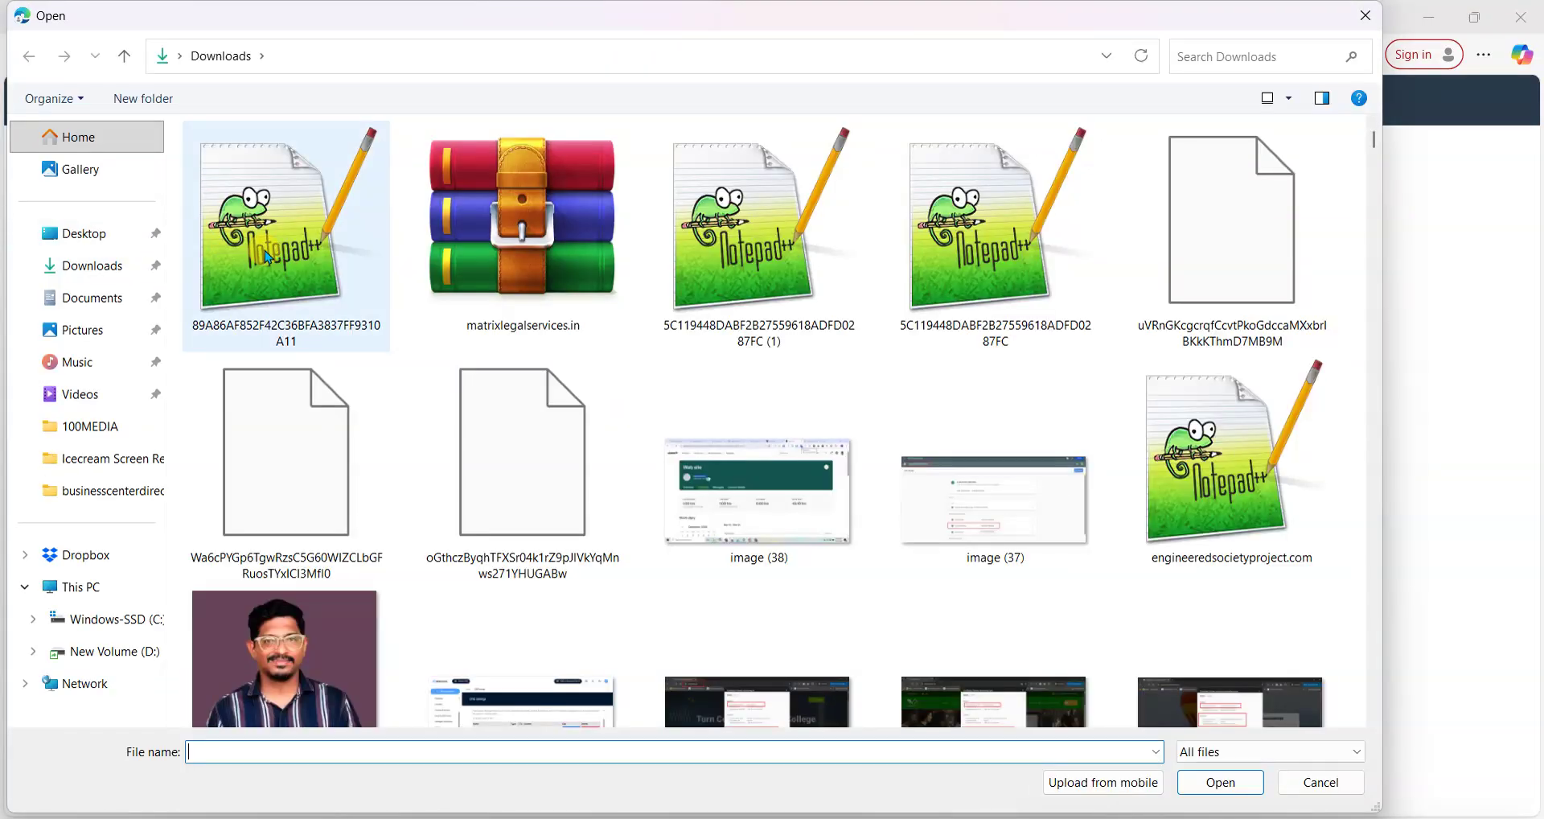
left_click(285, 233)
left_click(1230, 780)
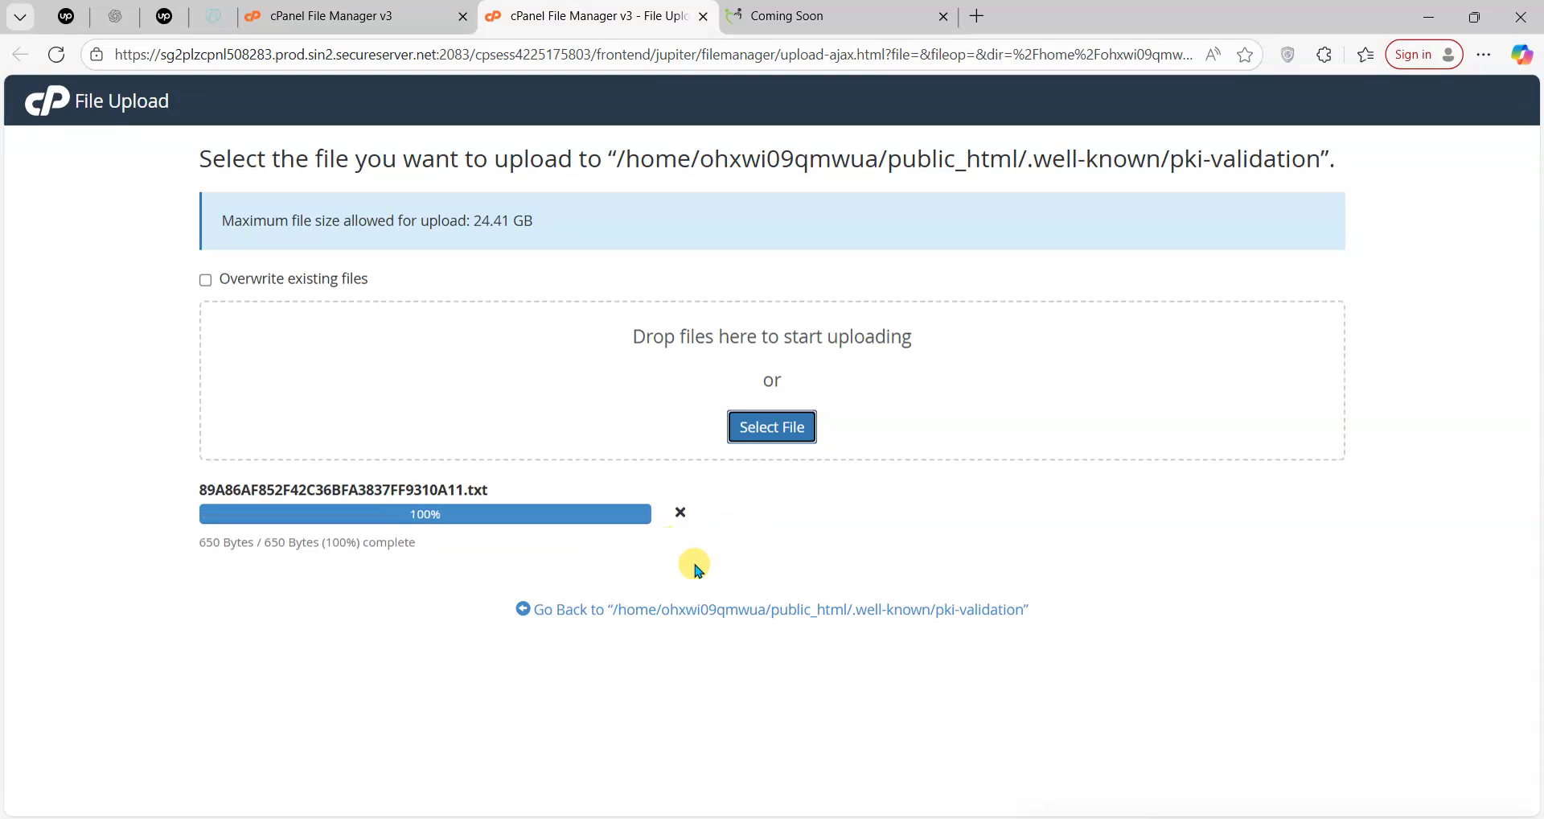
left_click(696, 612)
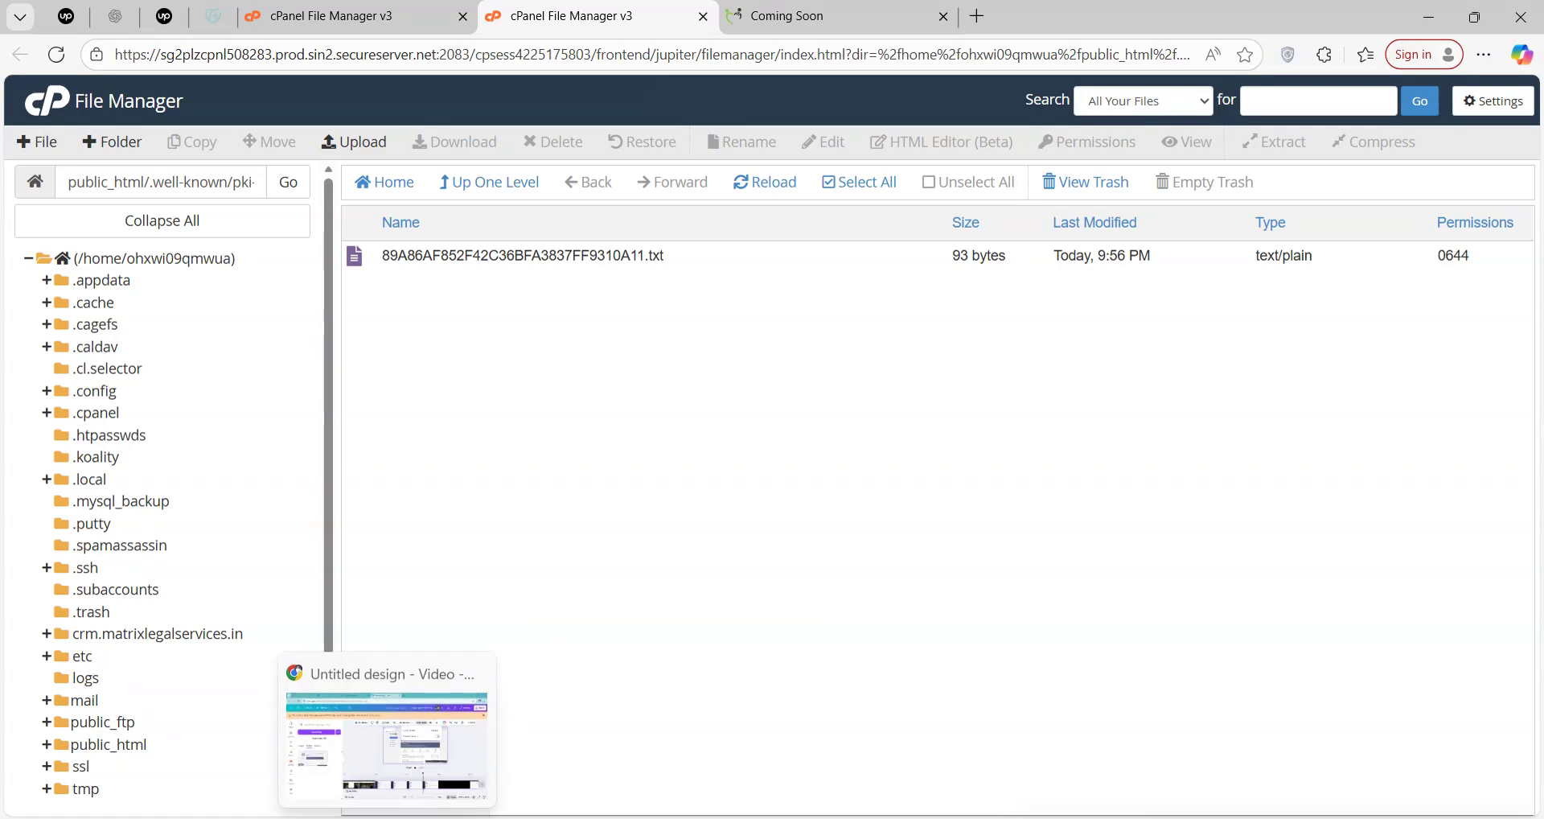
Step: Switch back to ZeroSSL, continue to Finalize and run the domain verification for matrixlegalservices.in
left_click(355, 817)
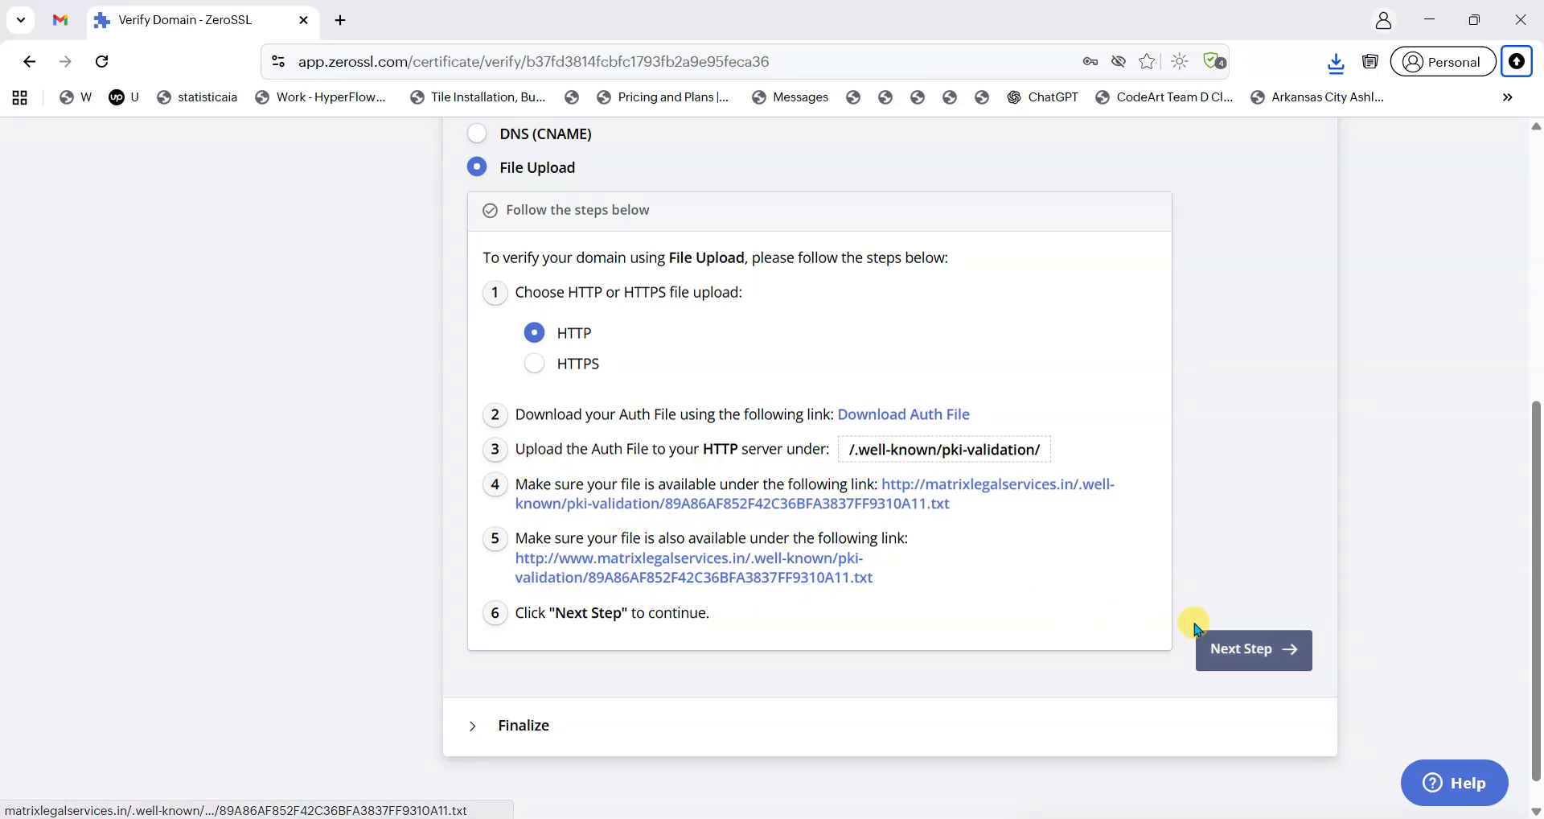
left_click(1252, 665)
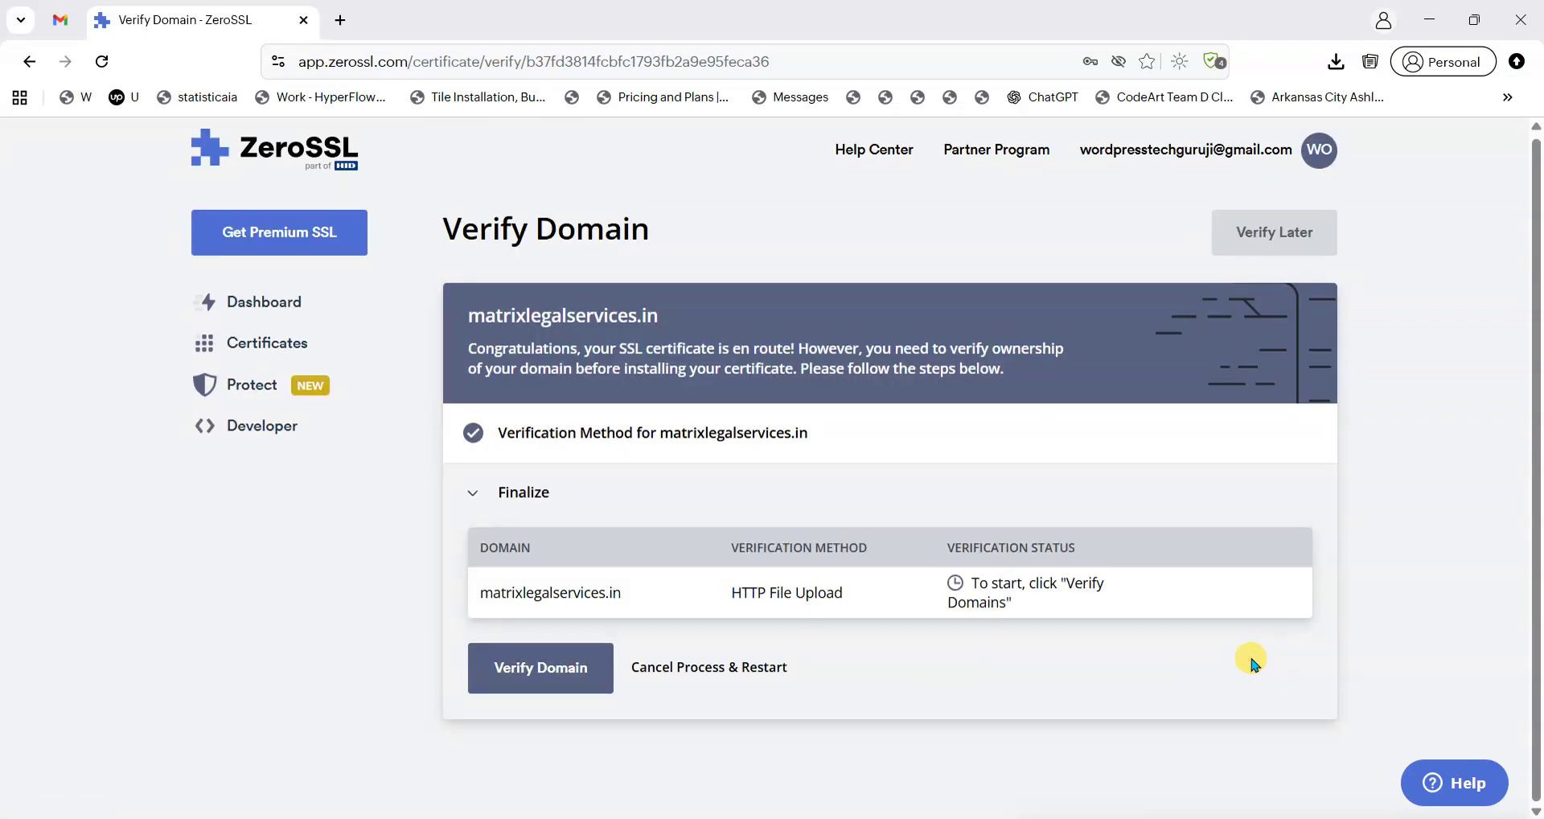
left_click(541, 662)
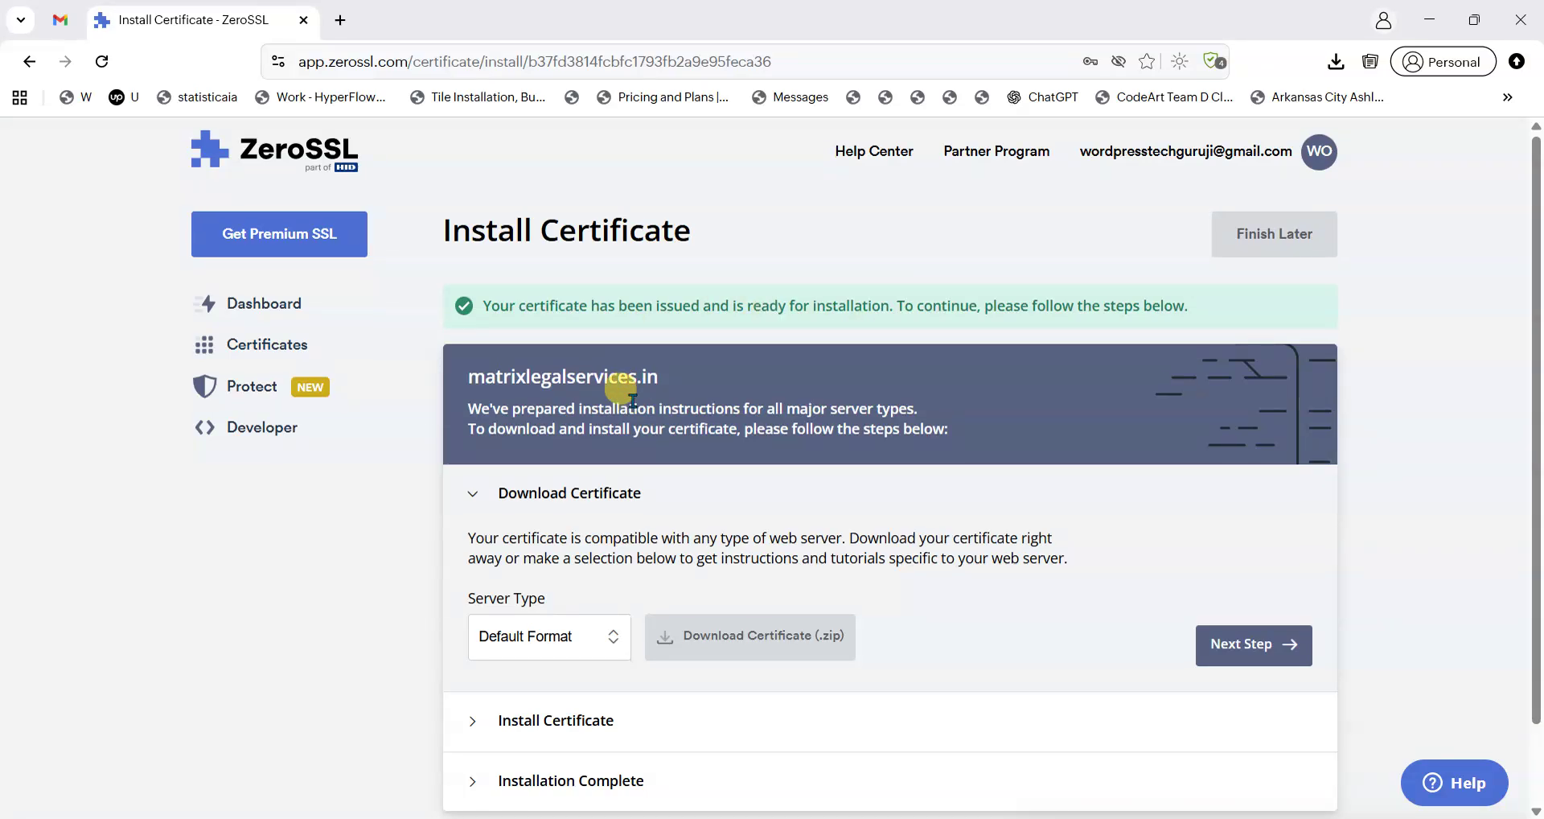
Step: Download the issued certificate as a zip in Default Format and show it in its download folder
scroll(644, 283, "down", 2)
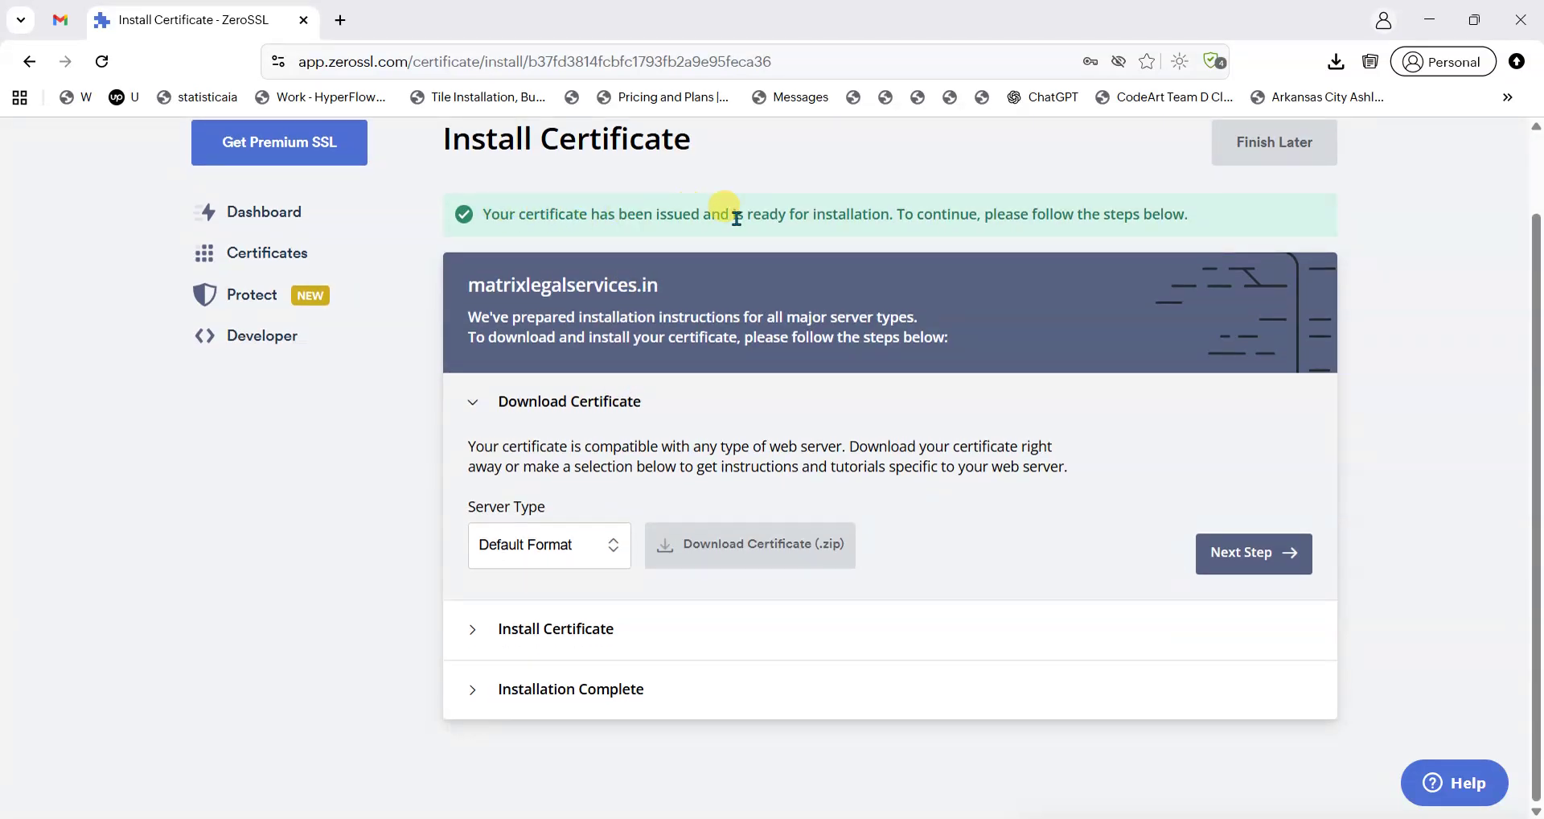
left_click(718, 543)
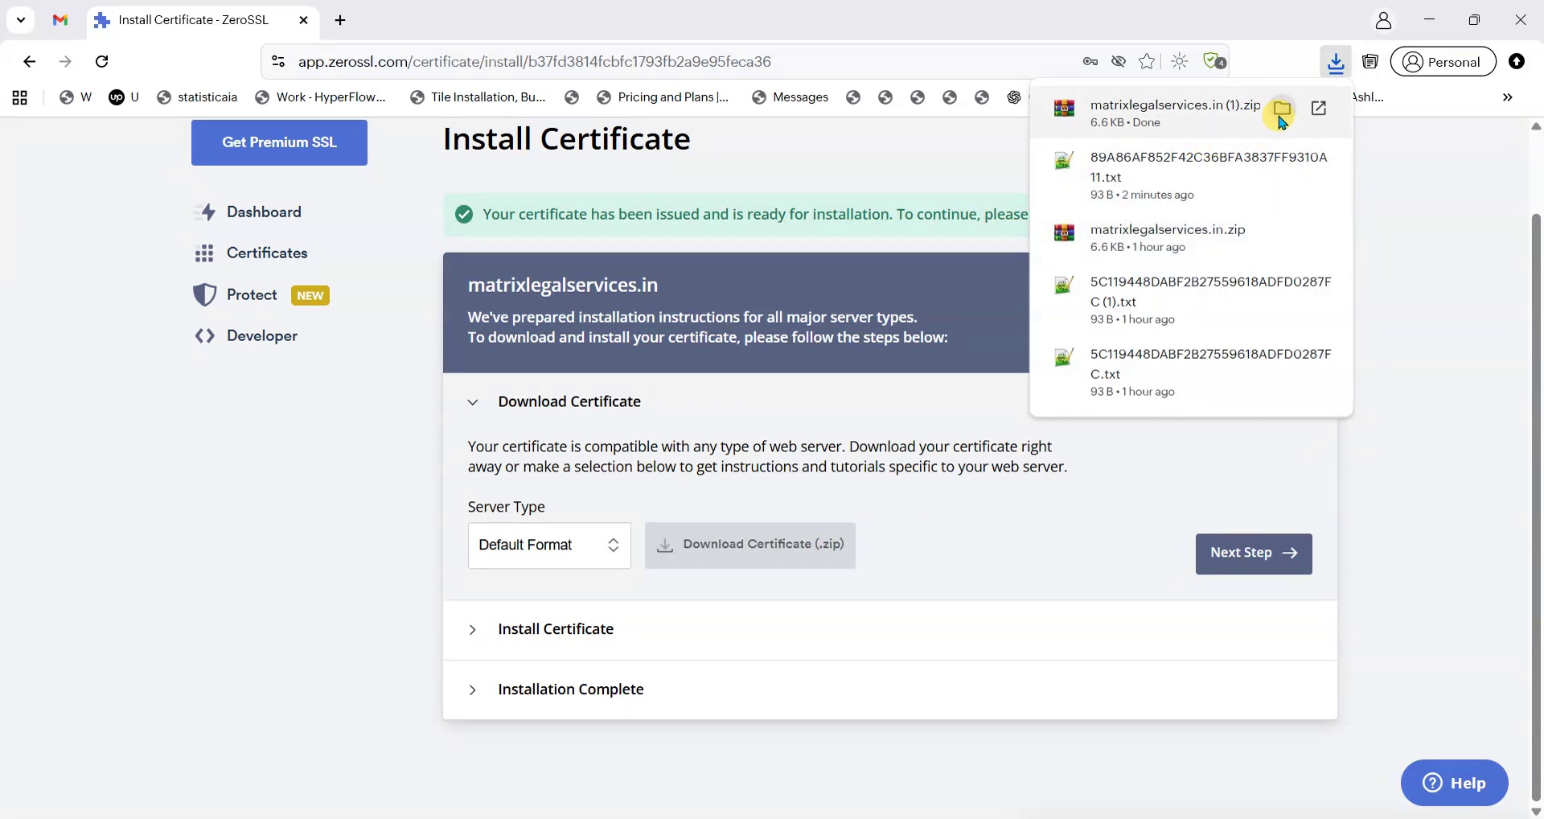
left_click(1283, 108)
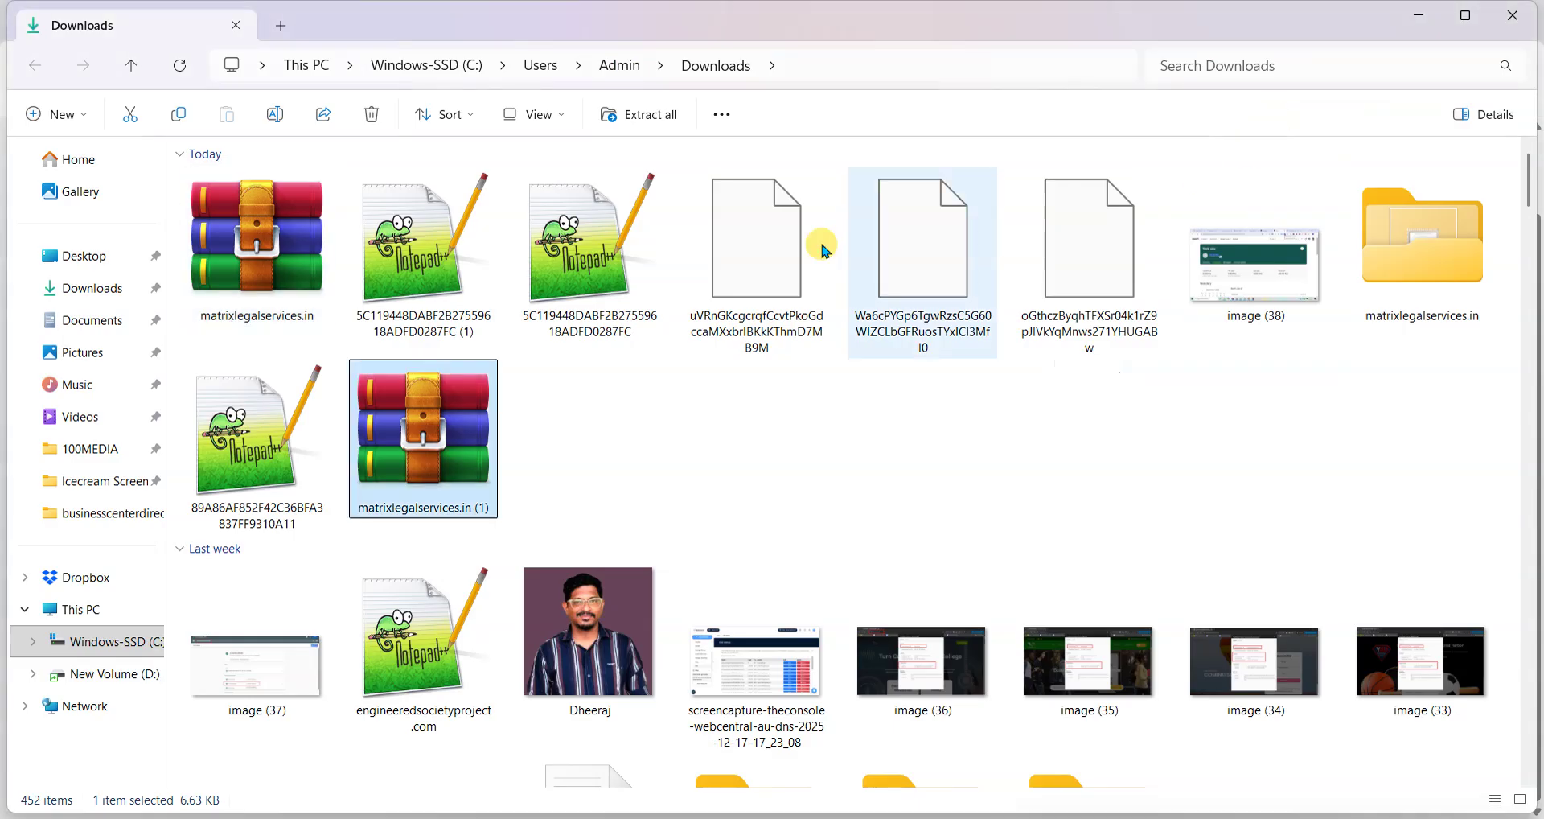
Step: Extract the matrixlegalservices.in (1) archive in Downloads into its own folder
left_click(81, 288)
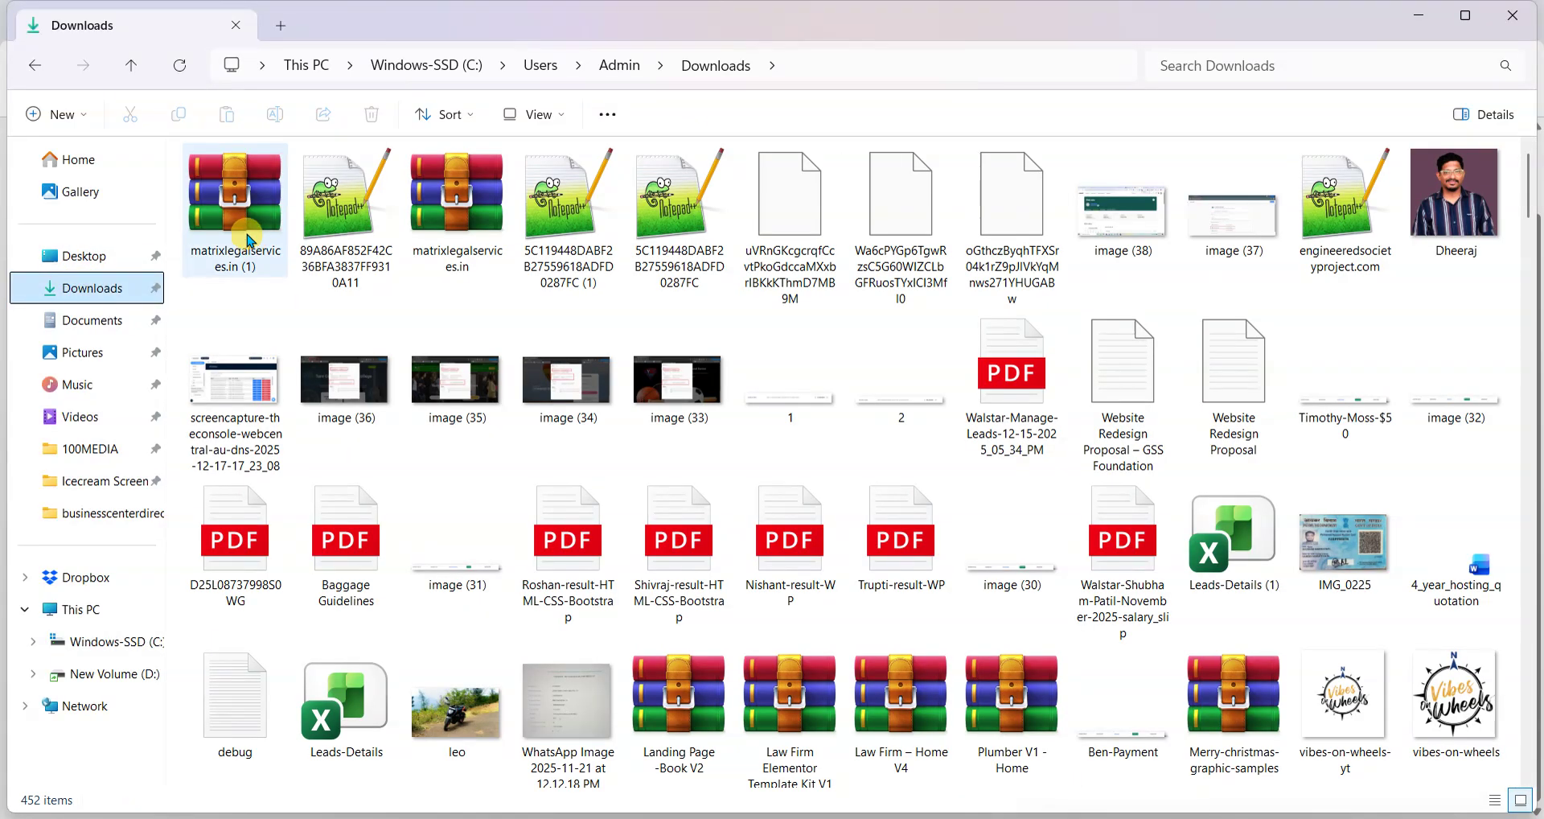
left_click(249, 240)
right_click(251, 243)
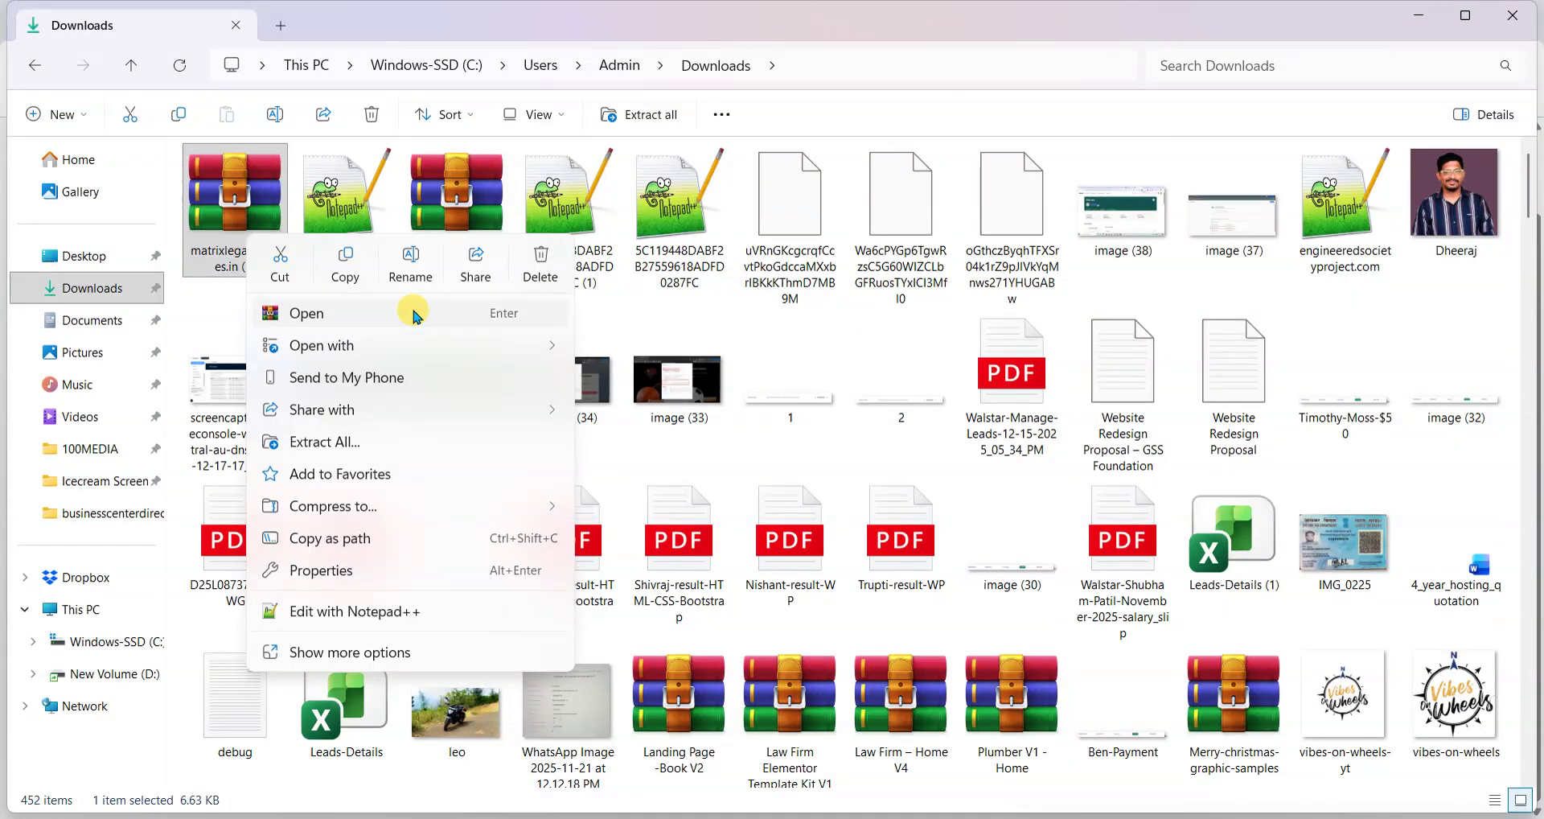
left_click(338, 442)
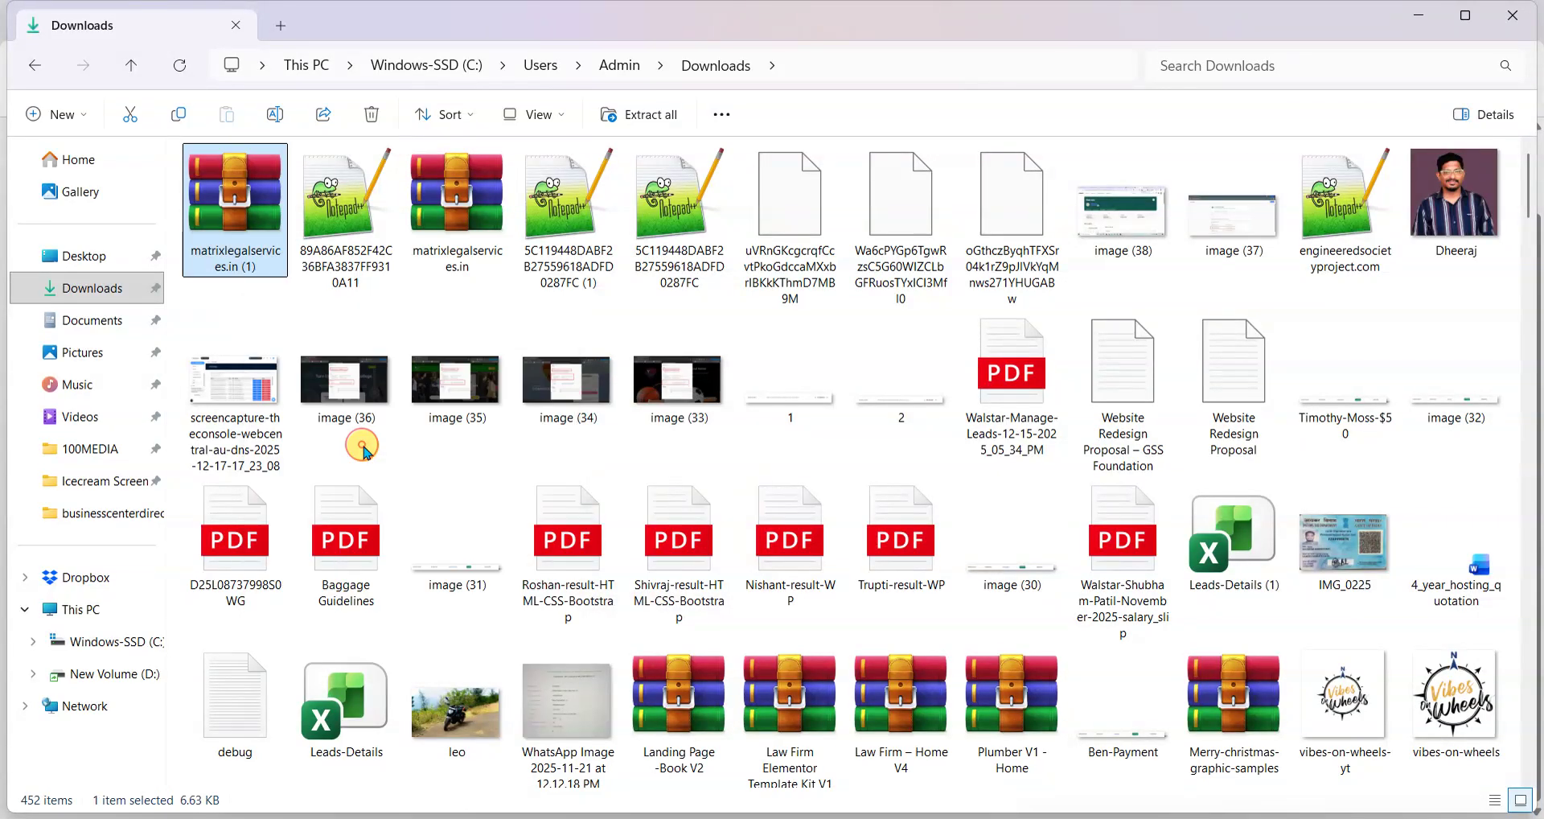
left_click(931, 624)
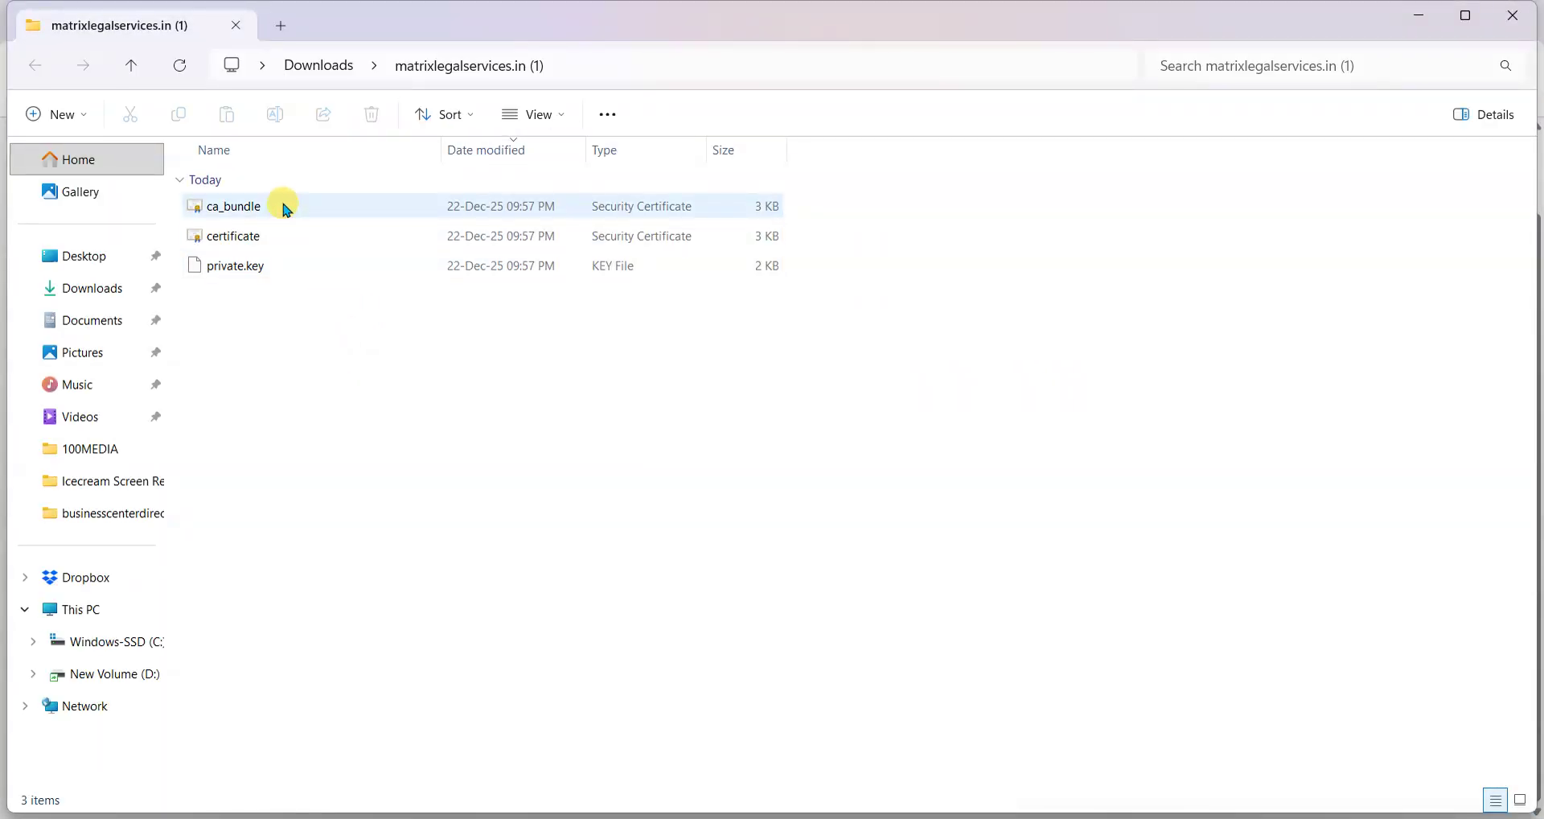
Step: Open the extracted certificate file for editing in Notepad++
left_click(272, 236)
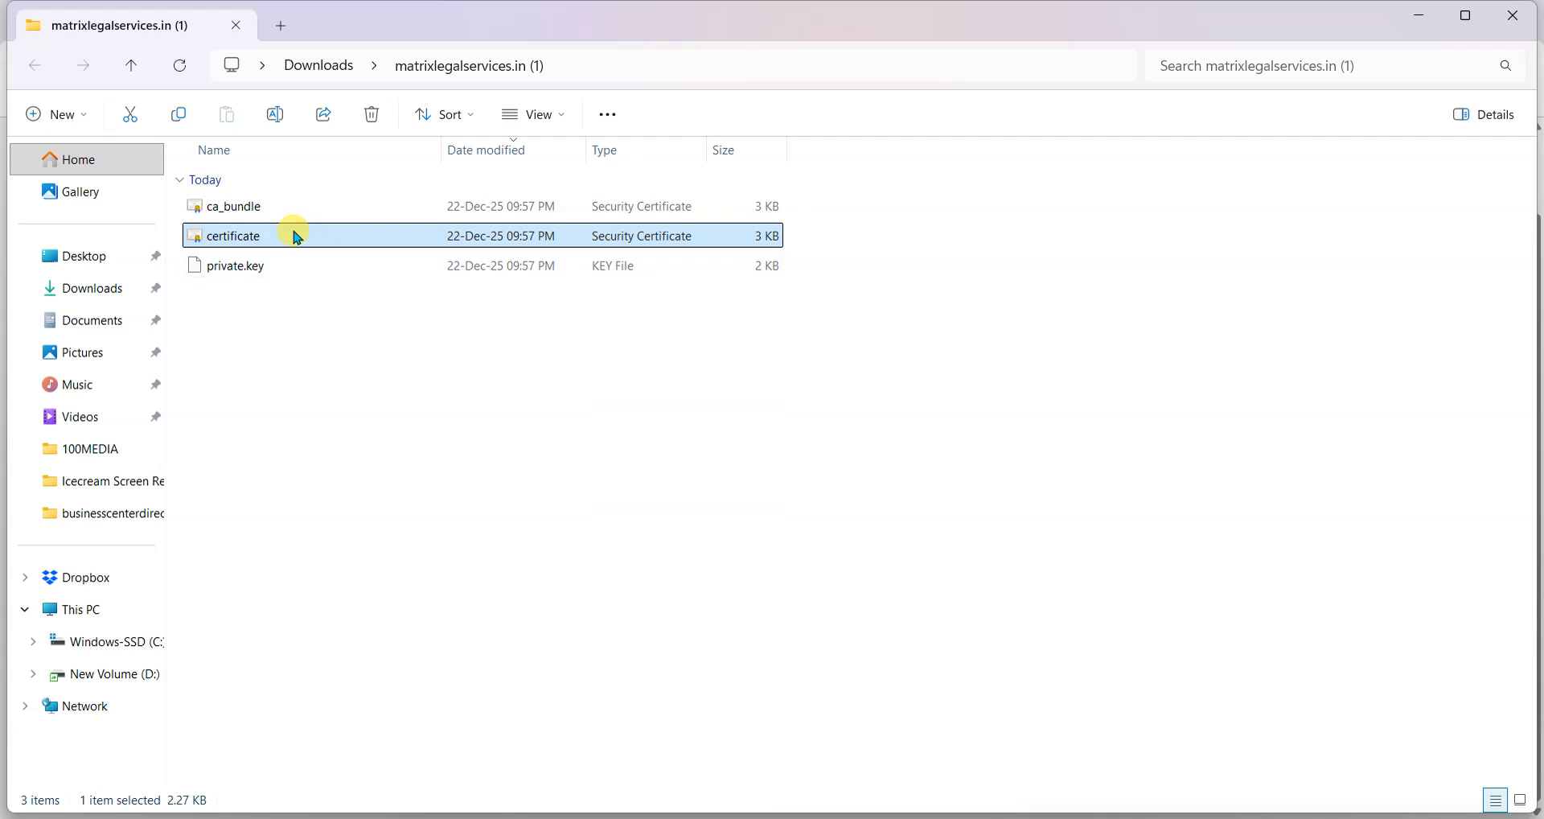
right_click(294, 236)
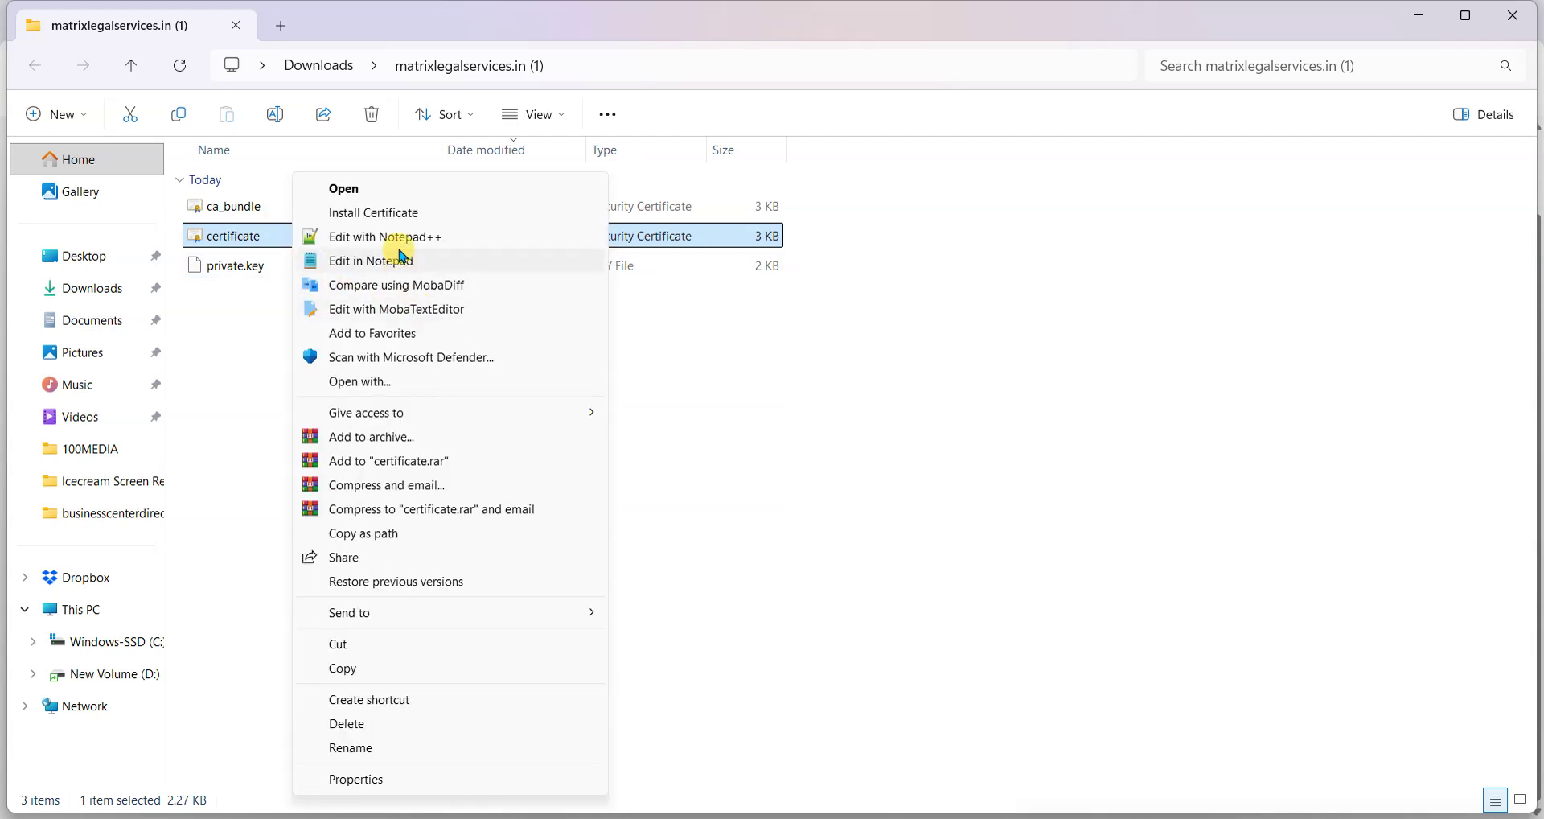
left_click(397, 241)
left_click(875, 451)
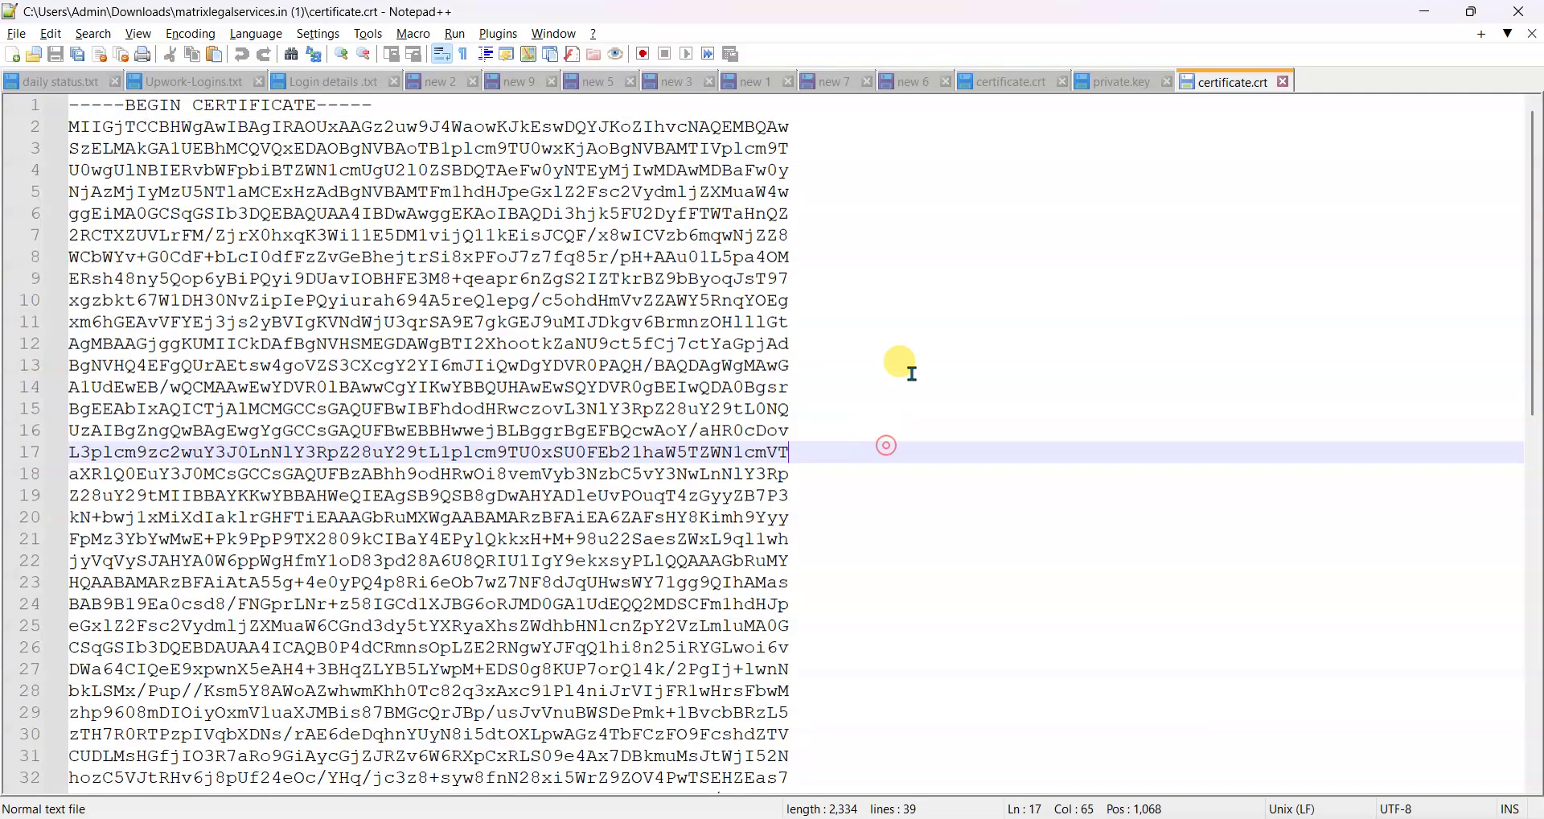
Step: Close the older private.key and certificate.crt files and select the entire text of the new certificate.crt
left_click(1167, 81)
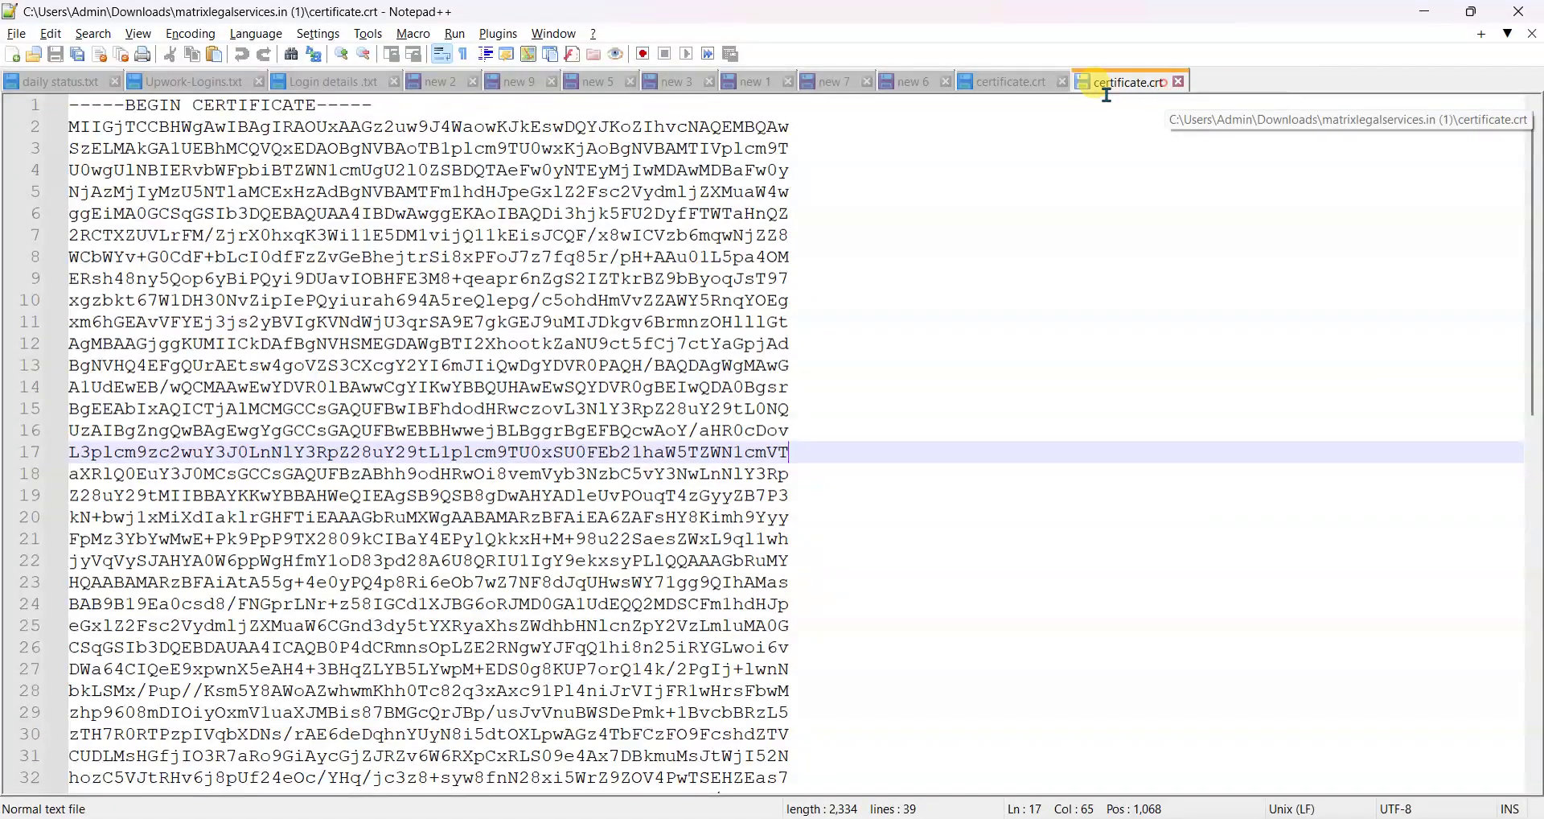
left_click(1063, 81)
left_click(847, 322)
key("ctrl+a")
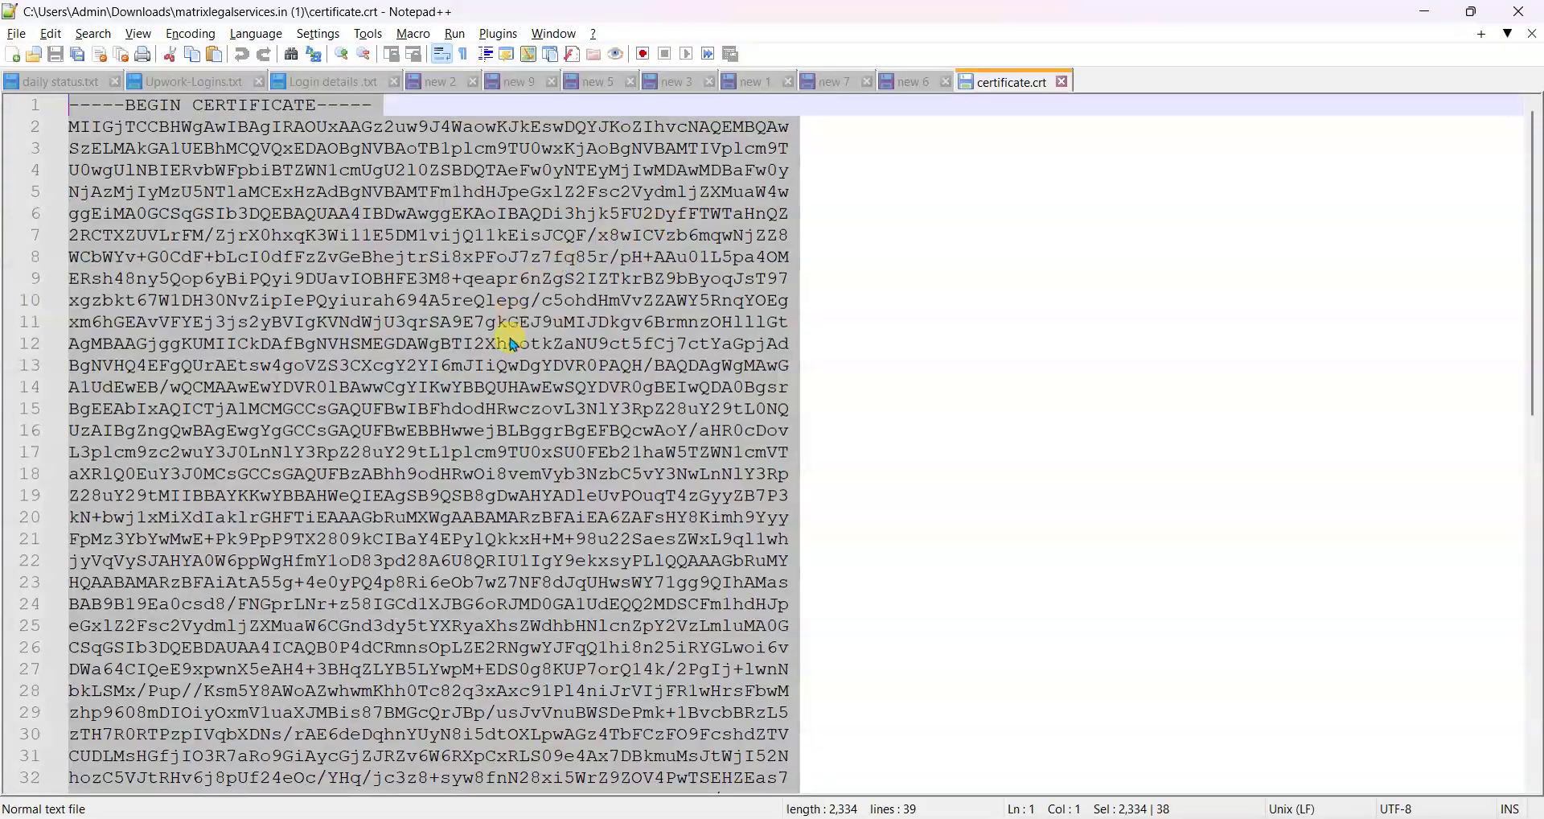
scroll(510, 362, "down", 4)
Step: Switch to cPanel, return to the Tools page, search for "ssl" and open the SSL/TLS manager
key("alt+Tab")
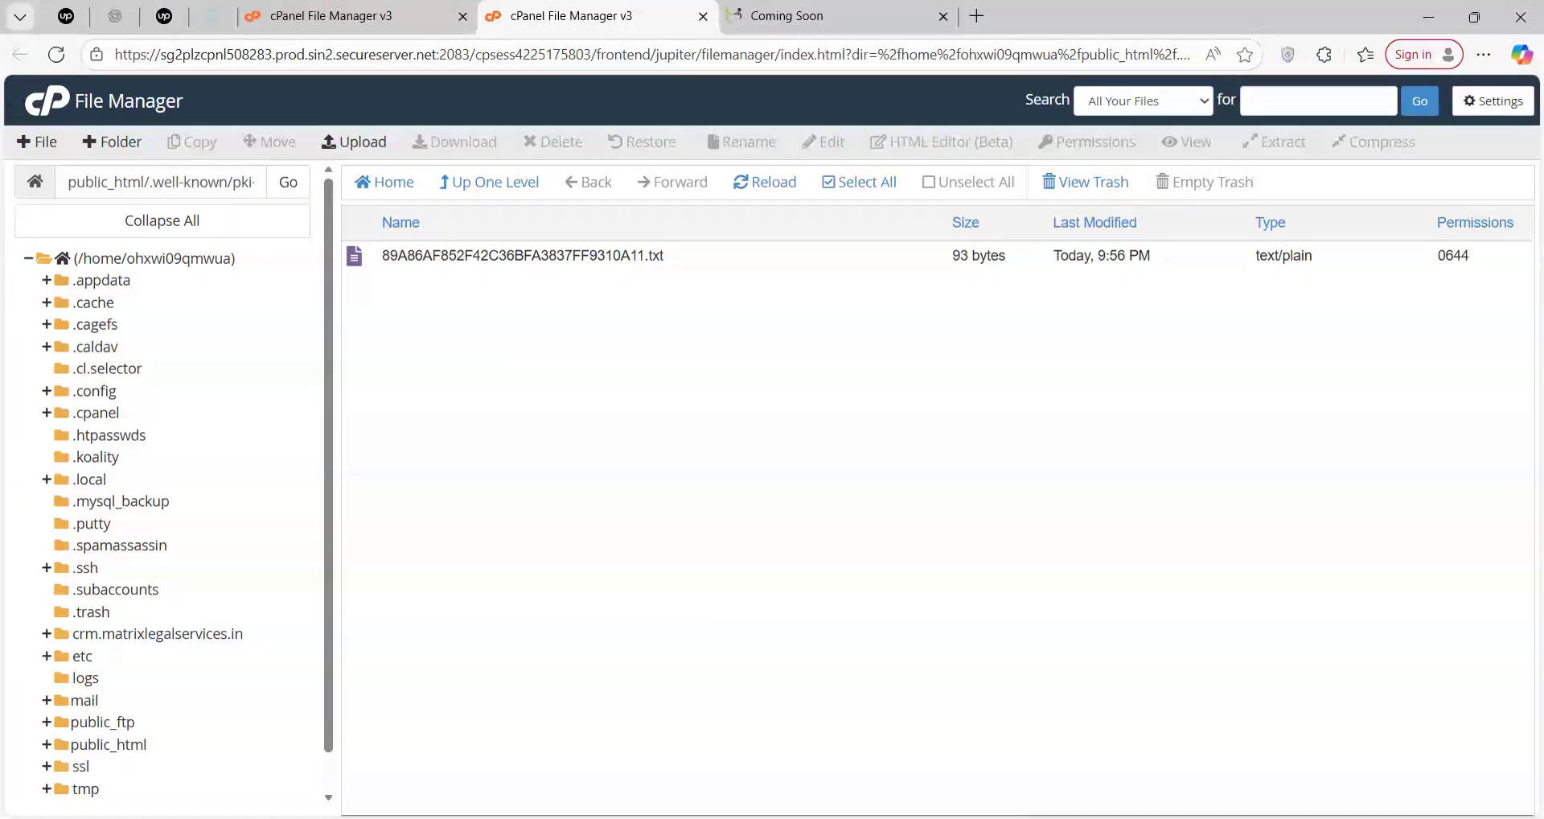
left_click(494, 183)
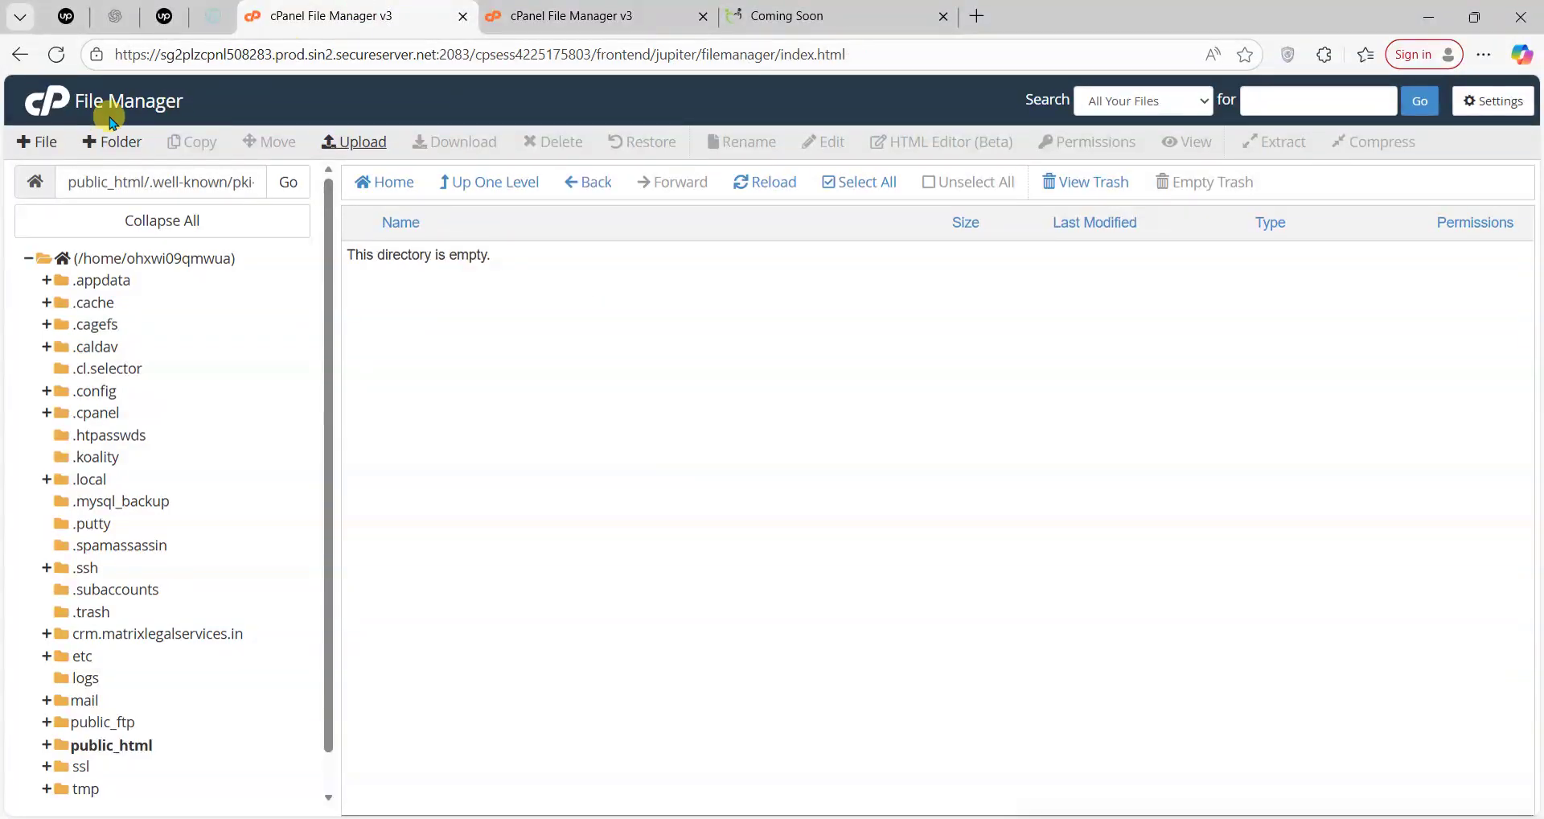
left_click(55, 98)
left_click(1210, 108)
type("ssl")
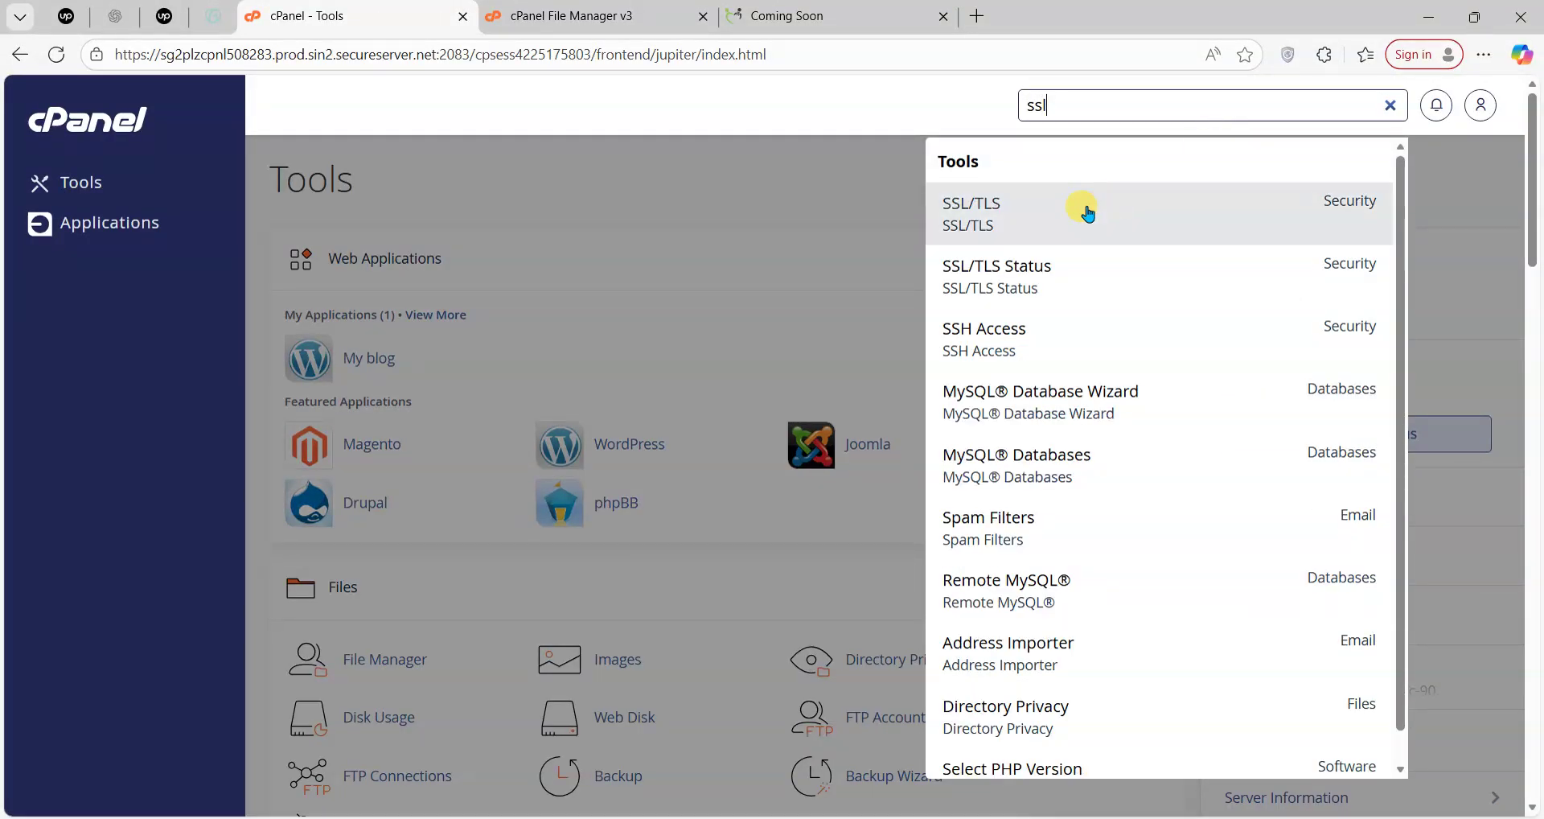
left_click(1014, 224)
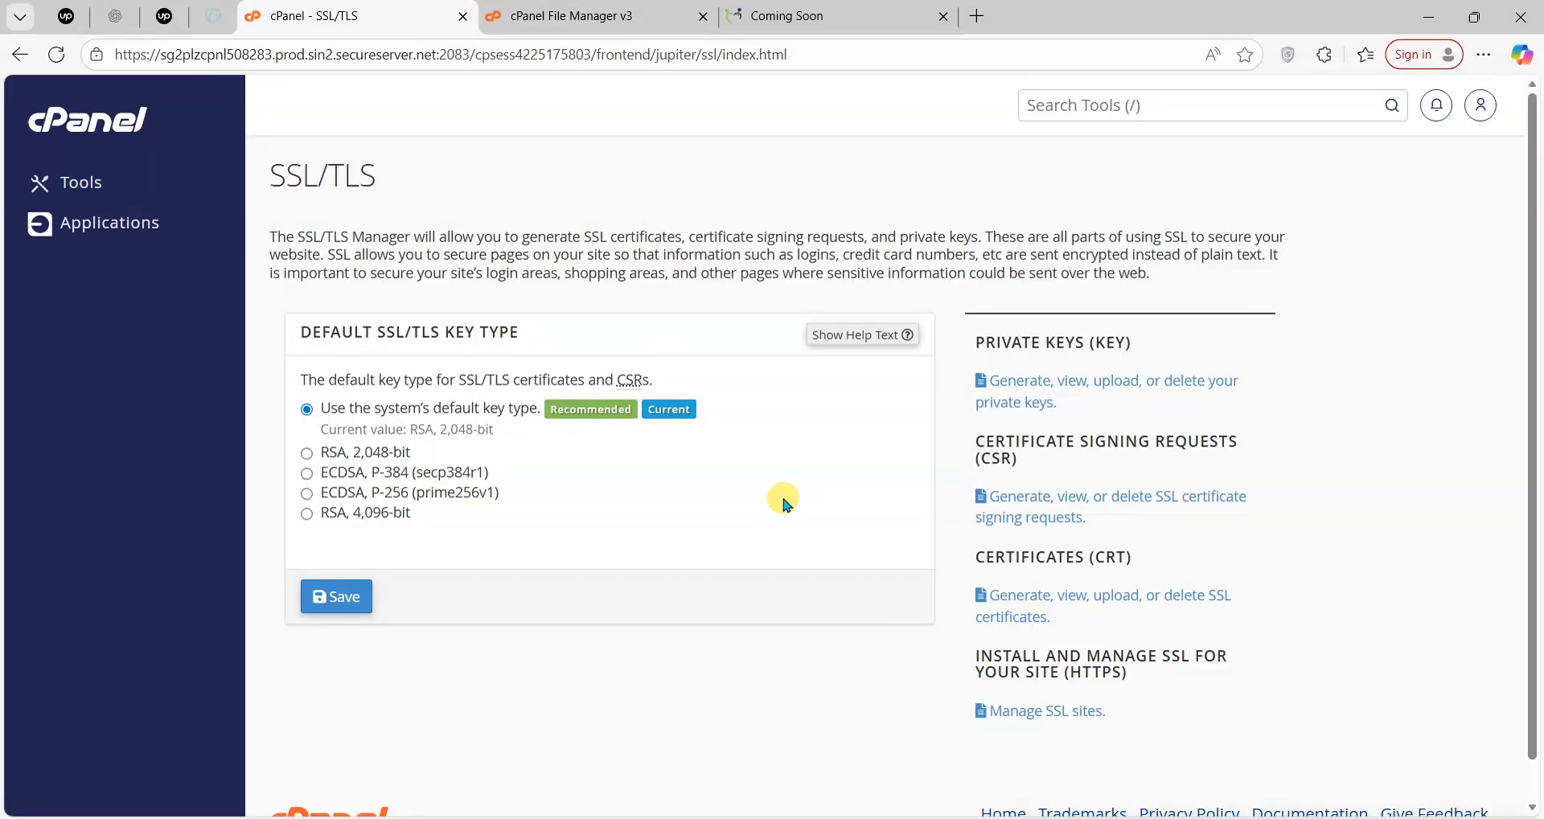
scroll(1055, 694, "down", 1)
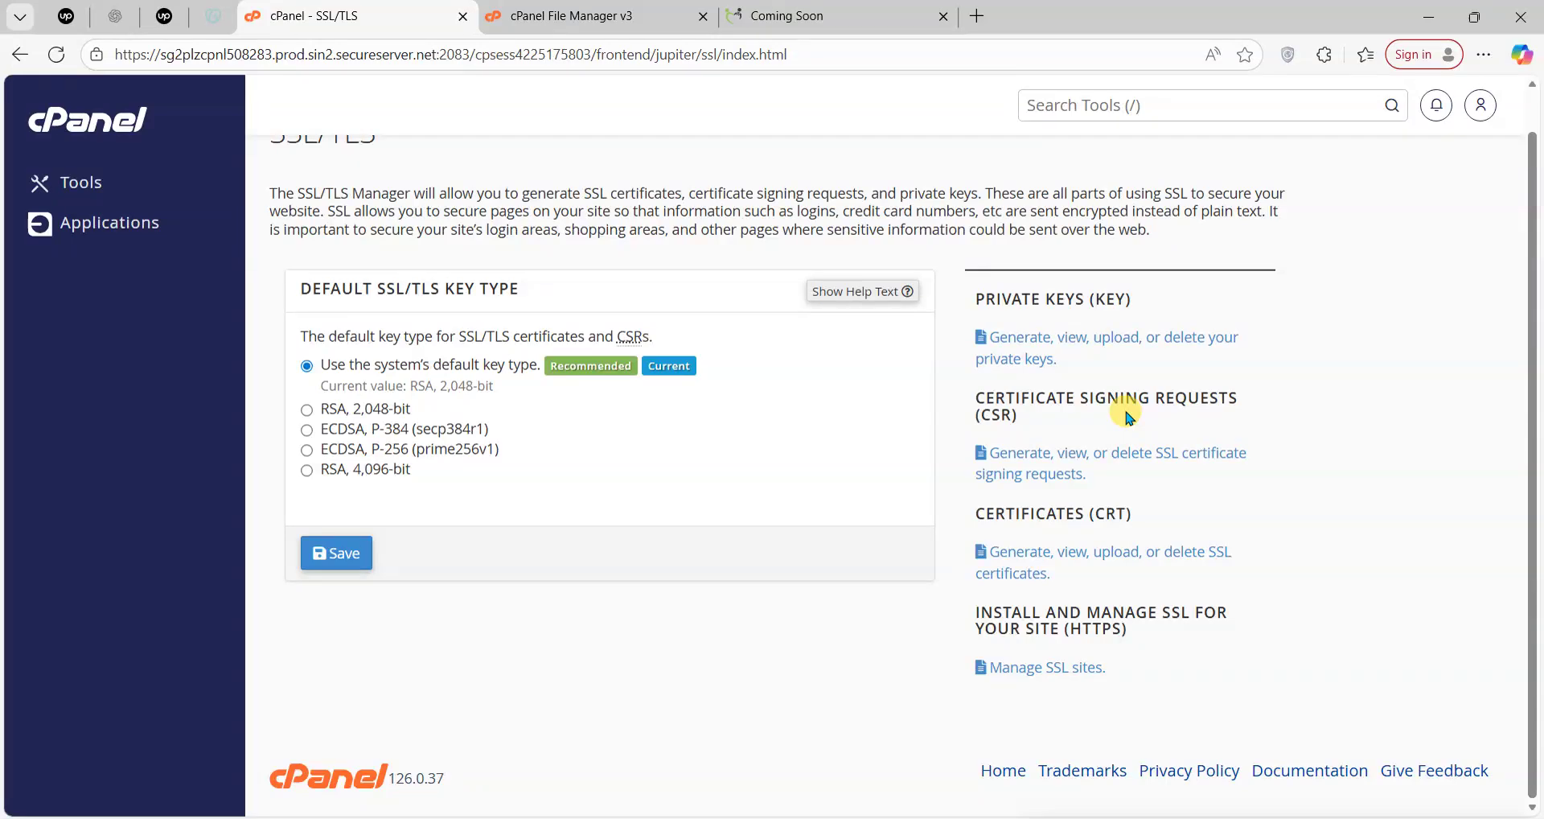
Step: Open the SSL sites management page and select matrixlegalservices.in as the domain for the new SSL website
left_click(1067, 669)
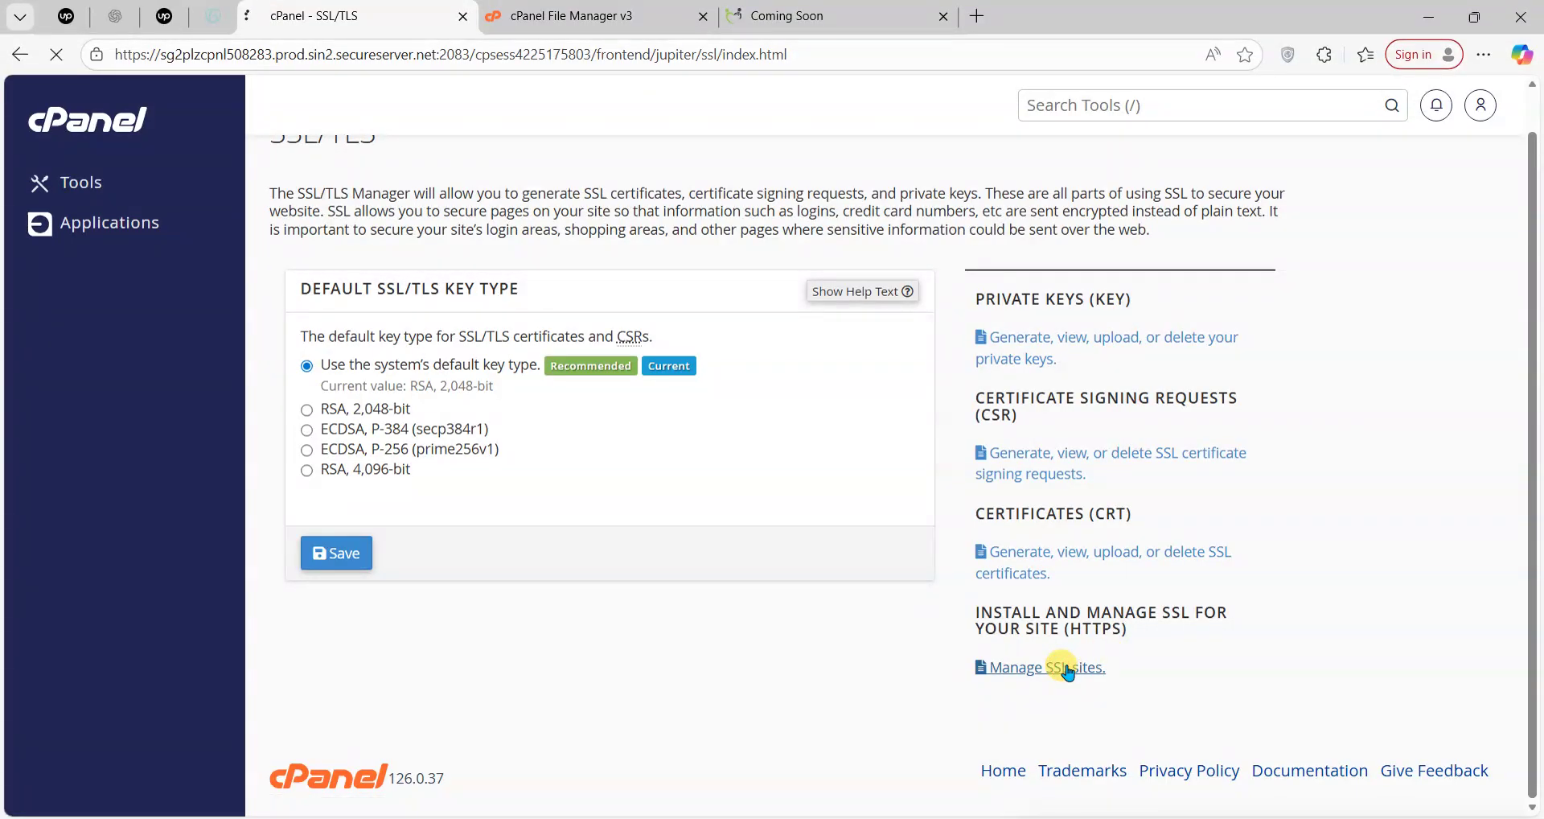
scroll(989, 407, "down", 3)
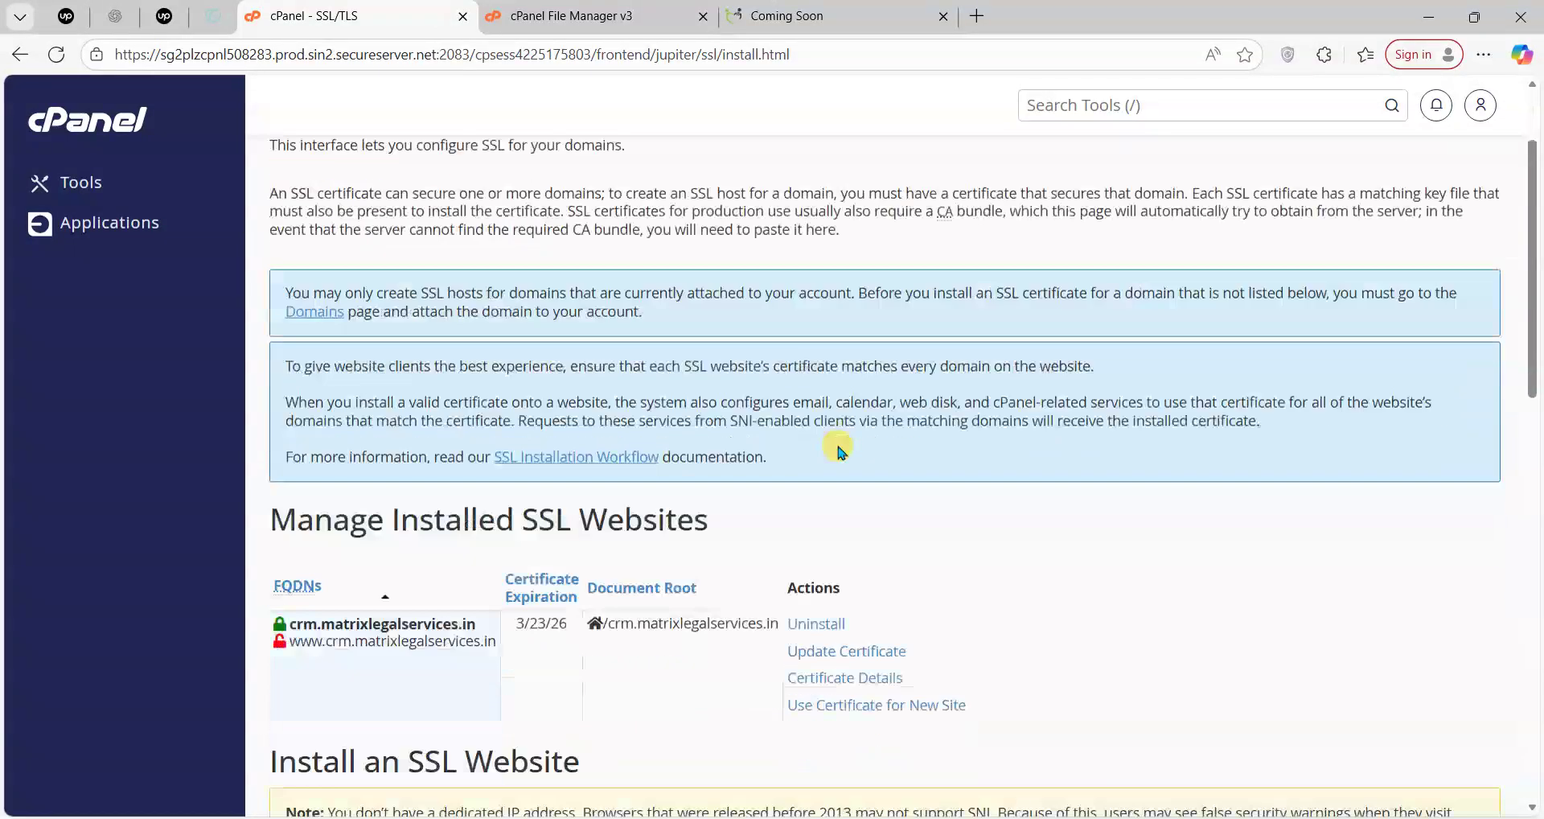
scroll(1017, 390, "down", 4)
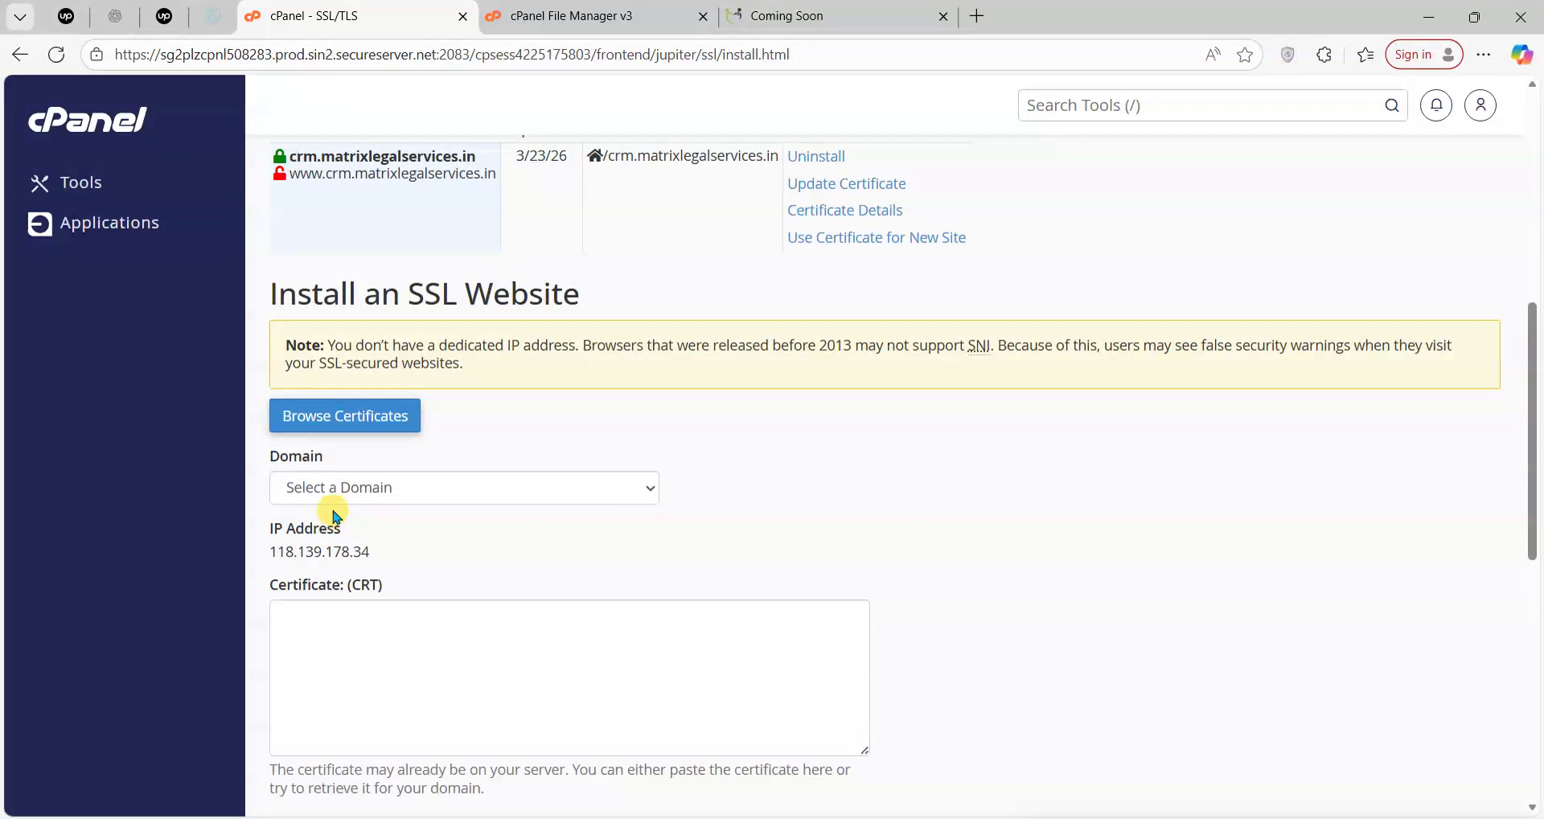
left_click(345, 488)
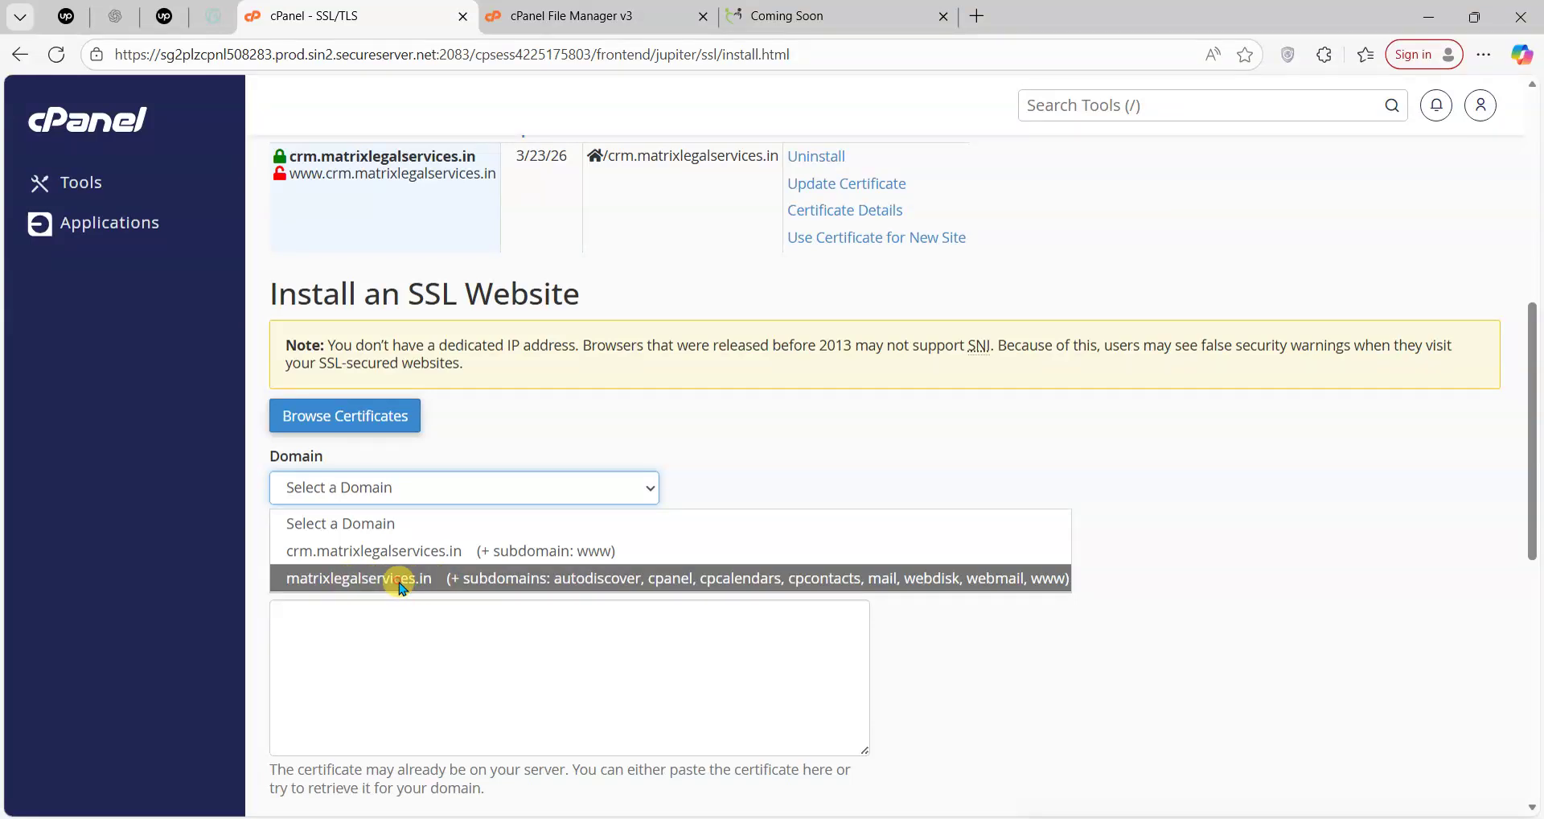
left_click(400, 579)
Step: Paste the copied certificate text into the Certificate (CRT) field and check the domains it covers
scroll(345, 526, "down", 2)
left_click(385, 475)
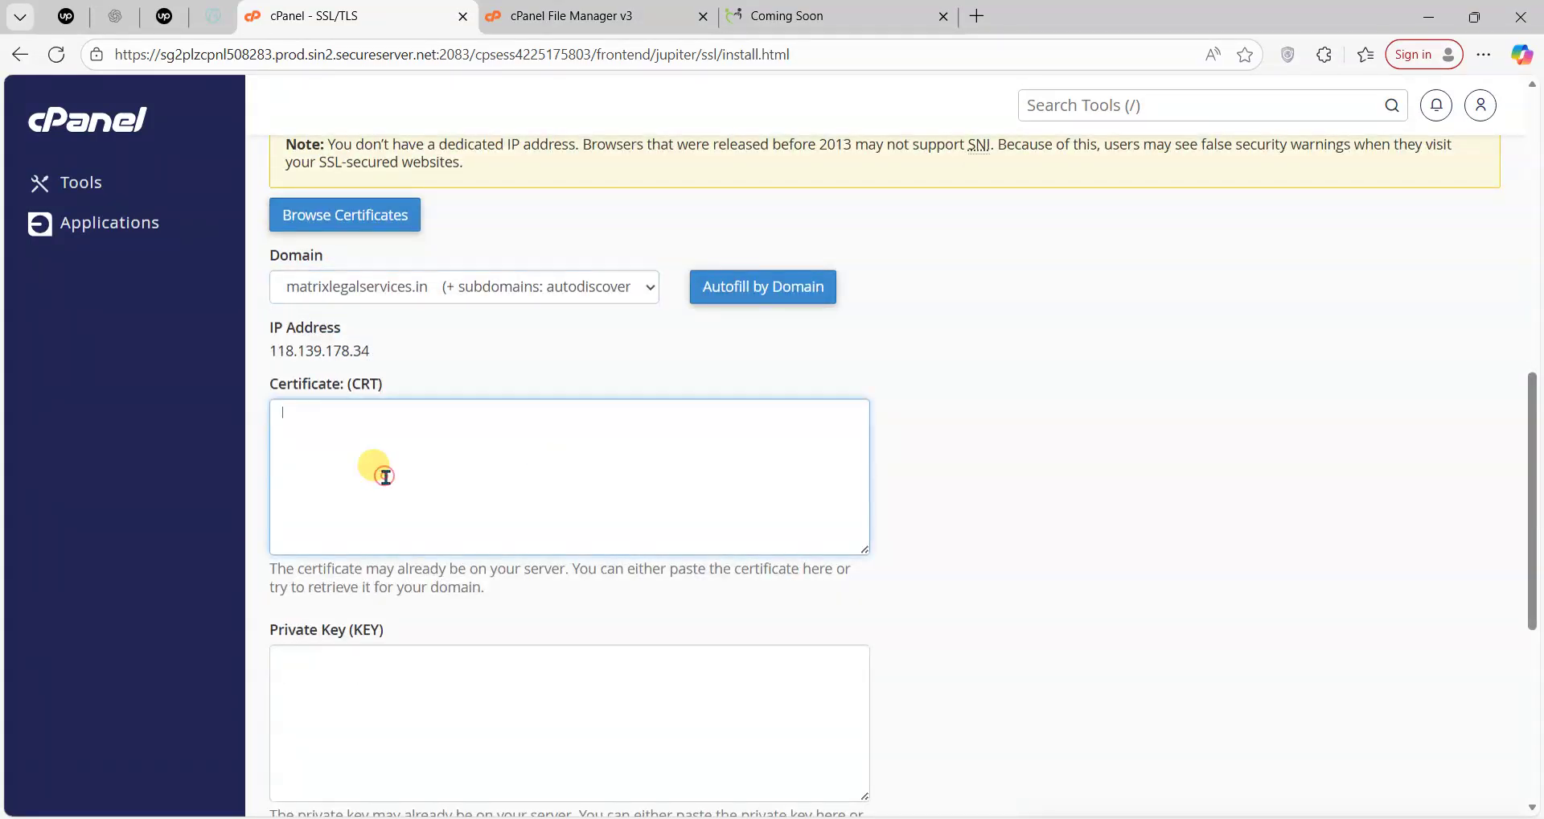
key("ctrl+v")
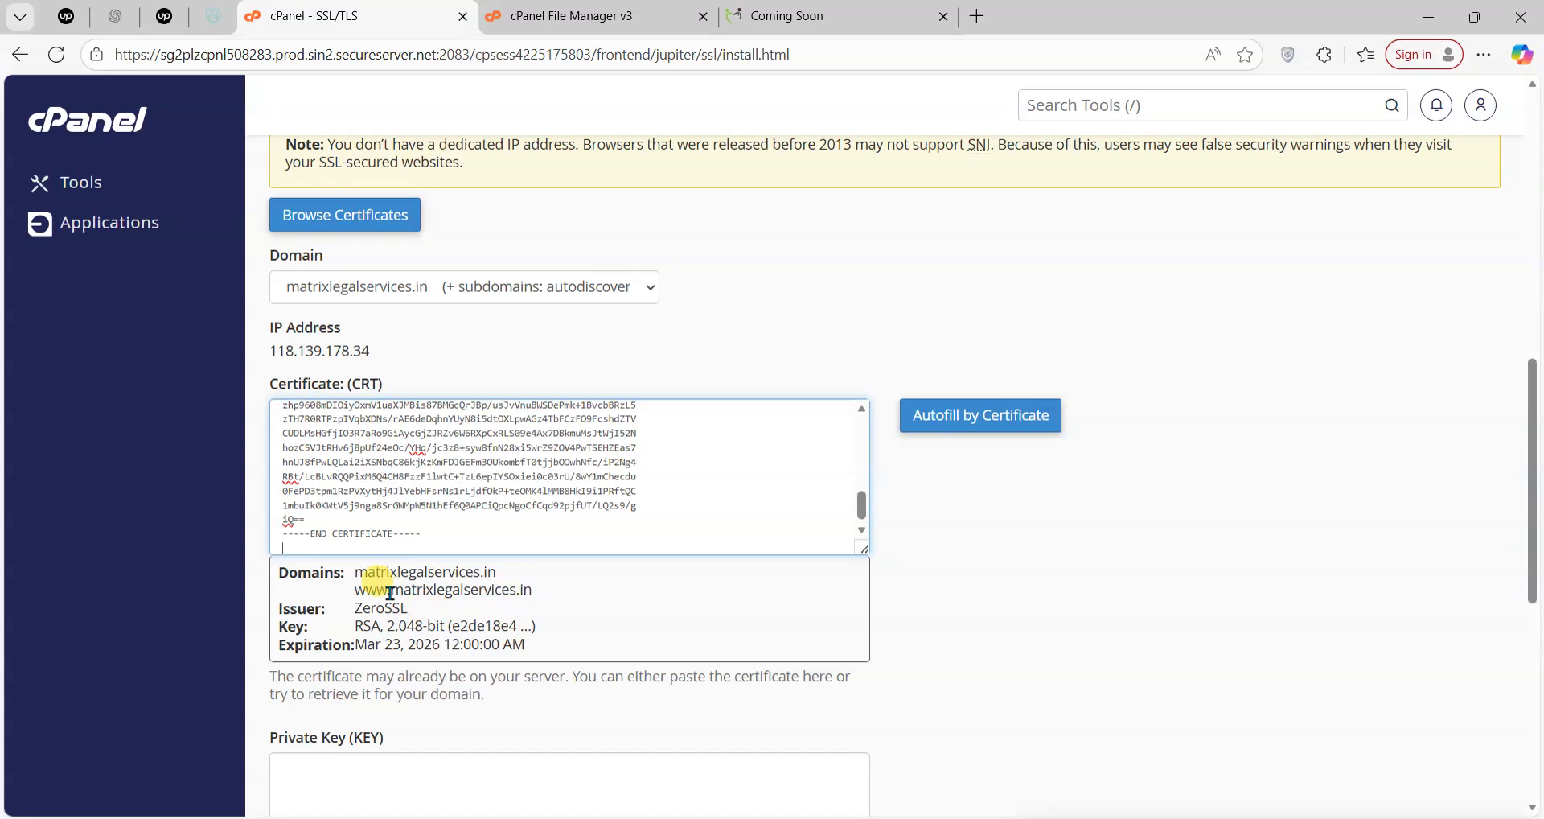
left_click_drag(357, 575, 531, 589)
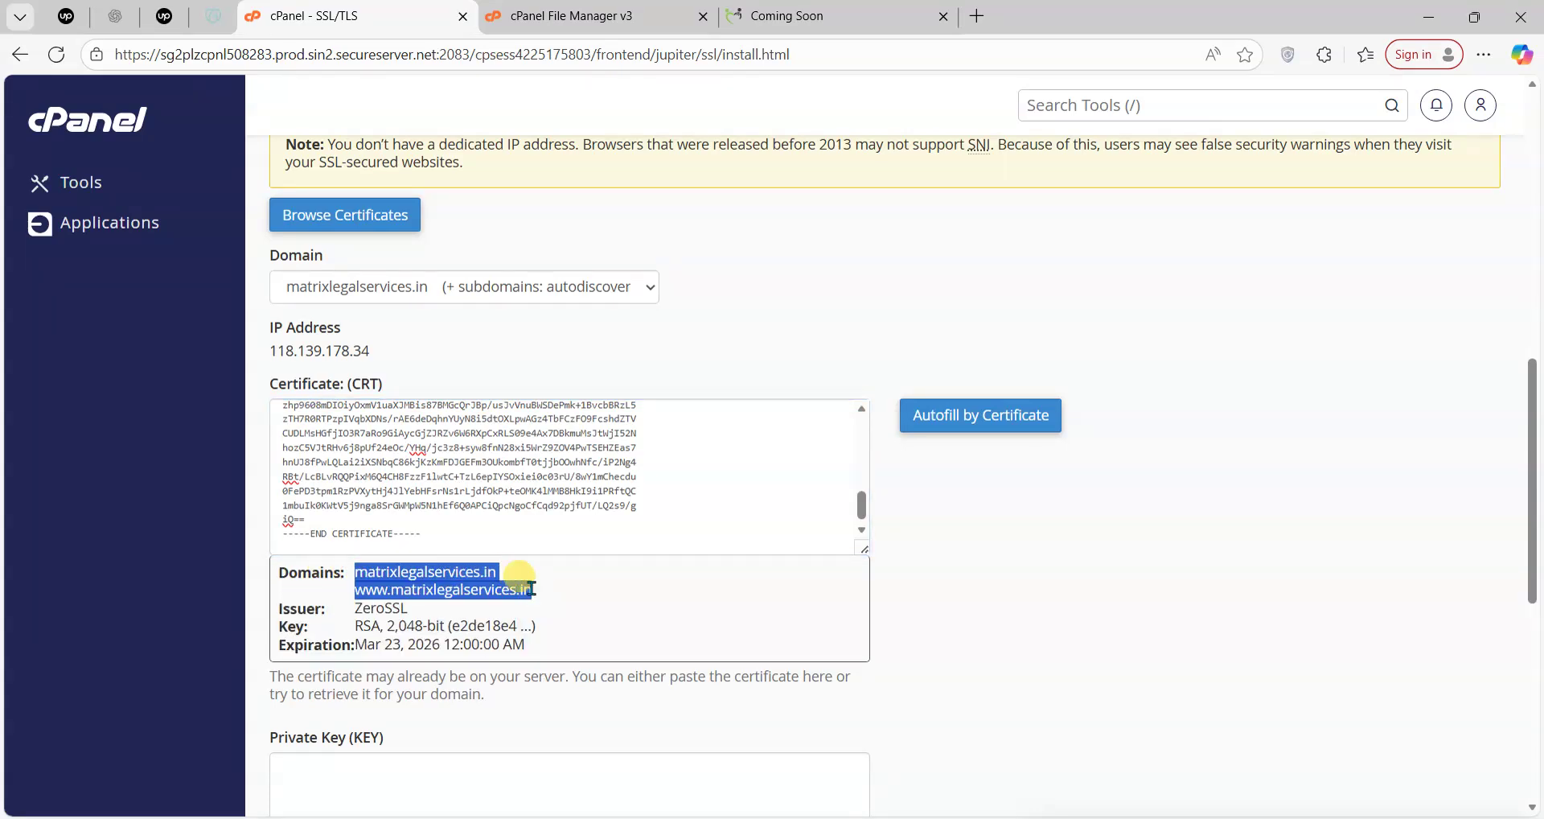
left_click(573, 591)
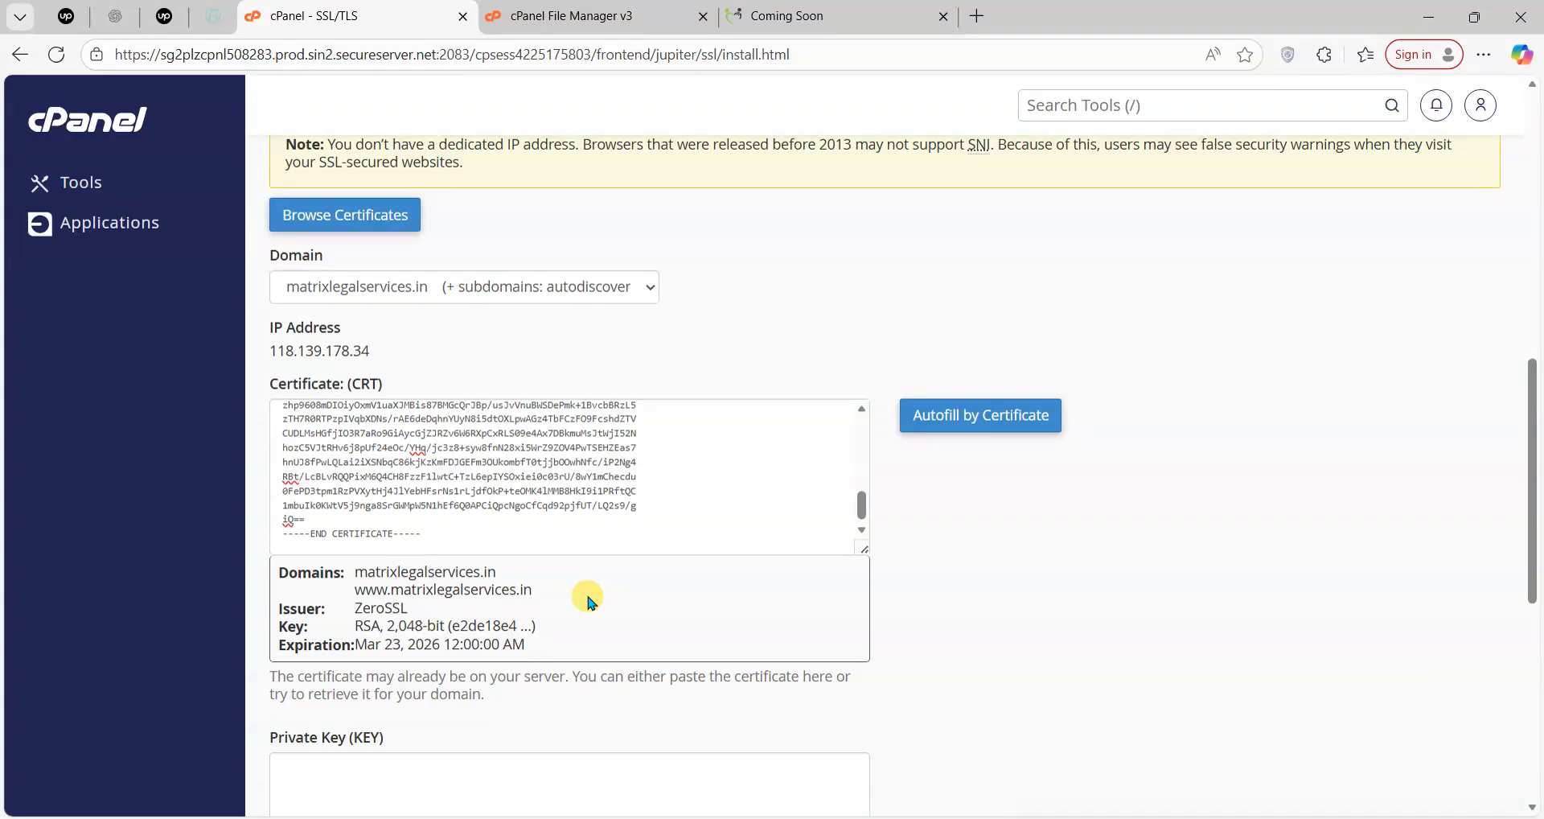
Step: Autofill the remaining fields from the certificate and review the Certificate Authority Bundle
left_click(1010, 426)
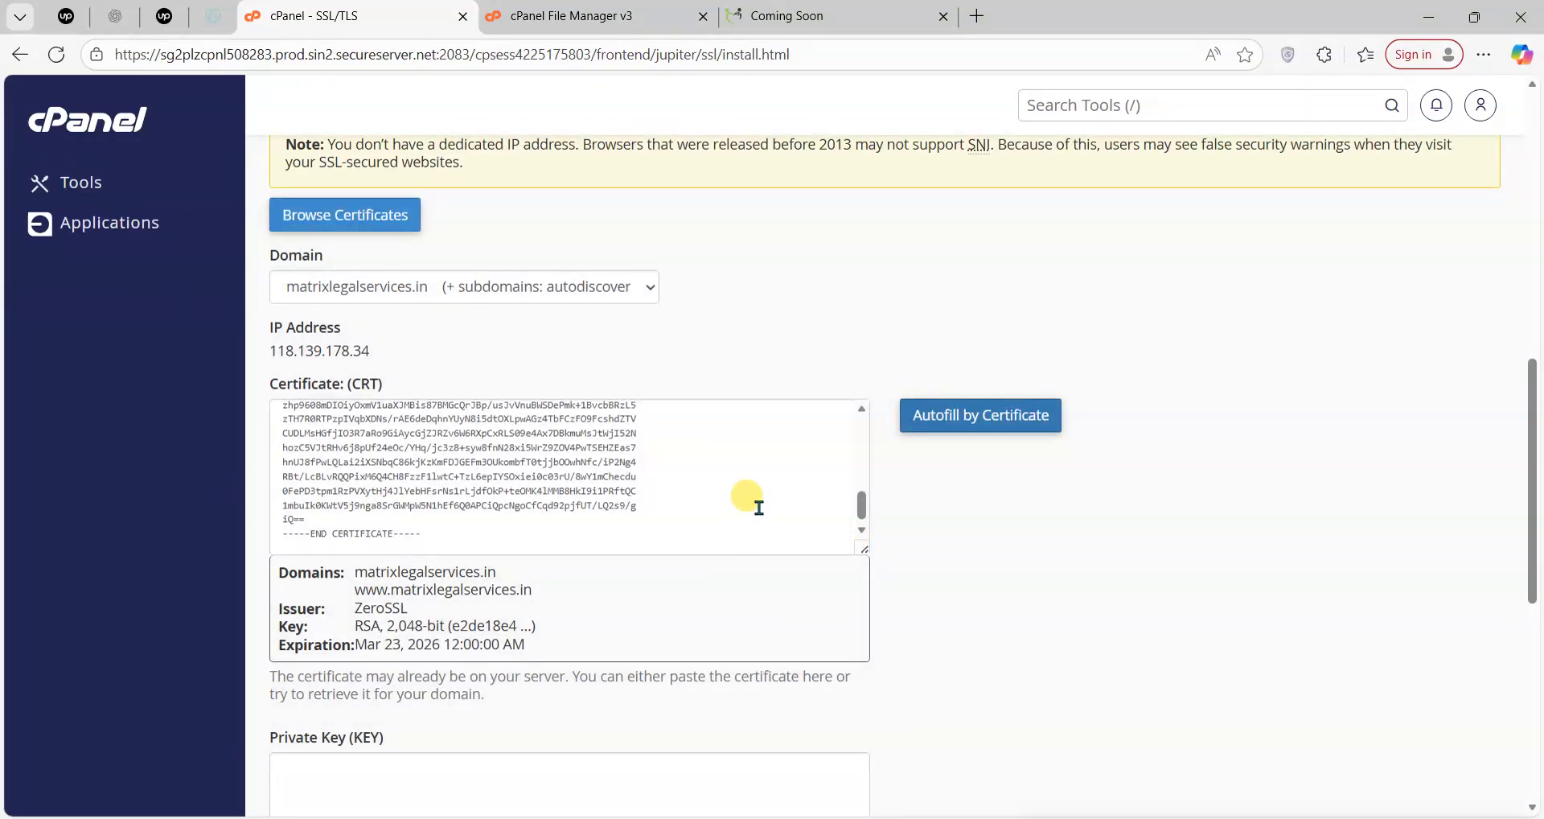
scroll(756, 507, "down", 1)
scroll(756, 506, "down", 6)
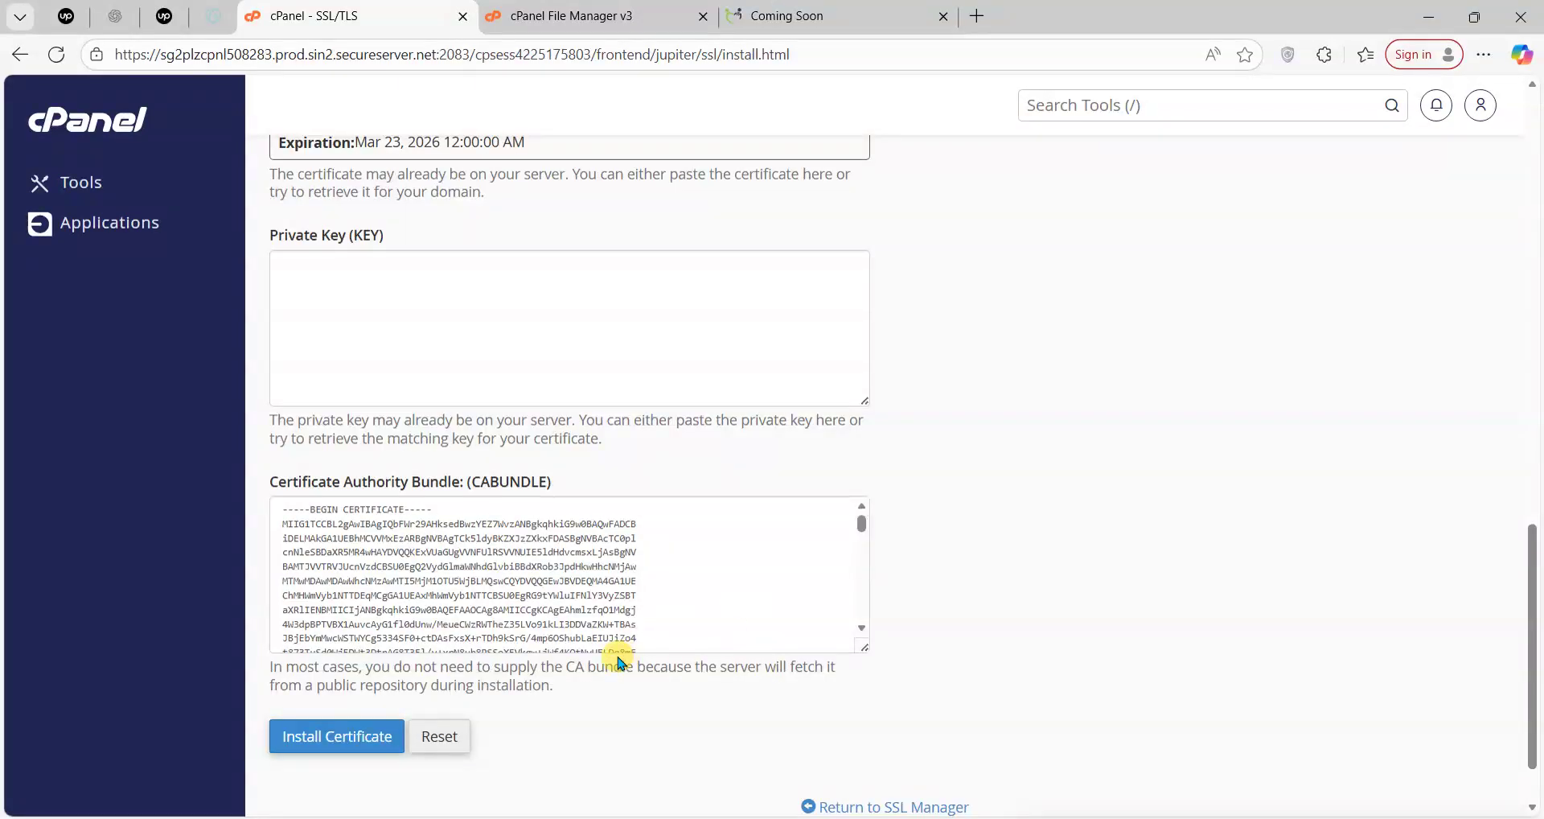
left_click_drag(377, 491, 584, 482)
left_click(630, 489)
scroll(431, 503, "up", 3)
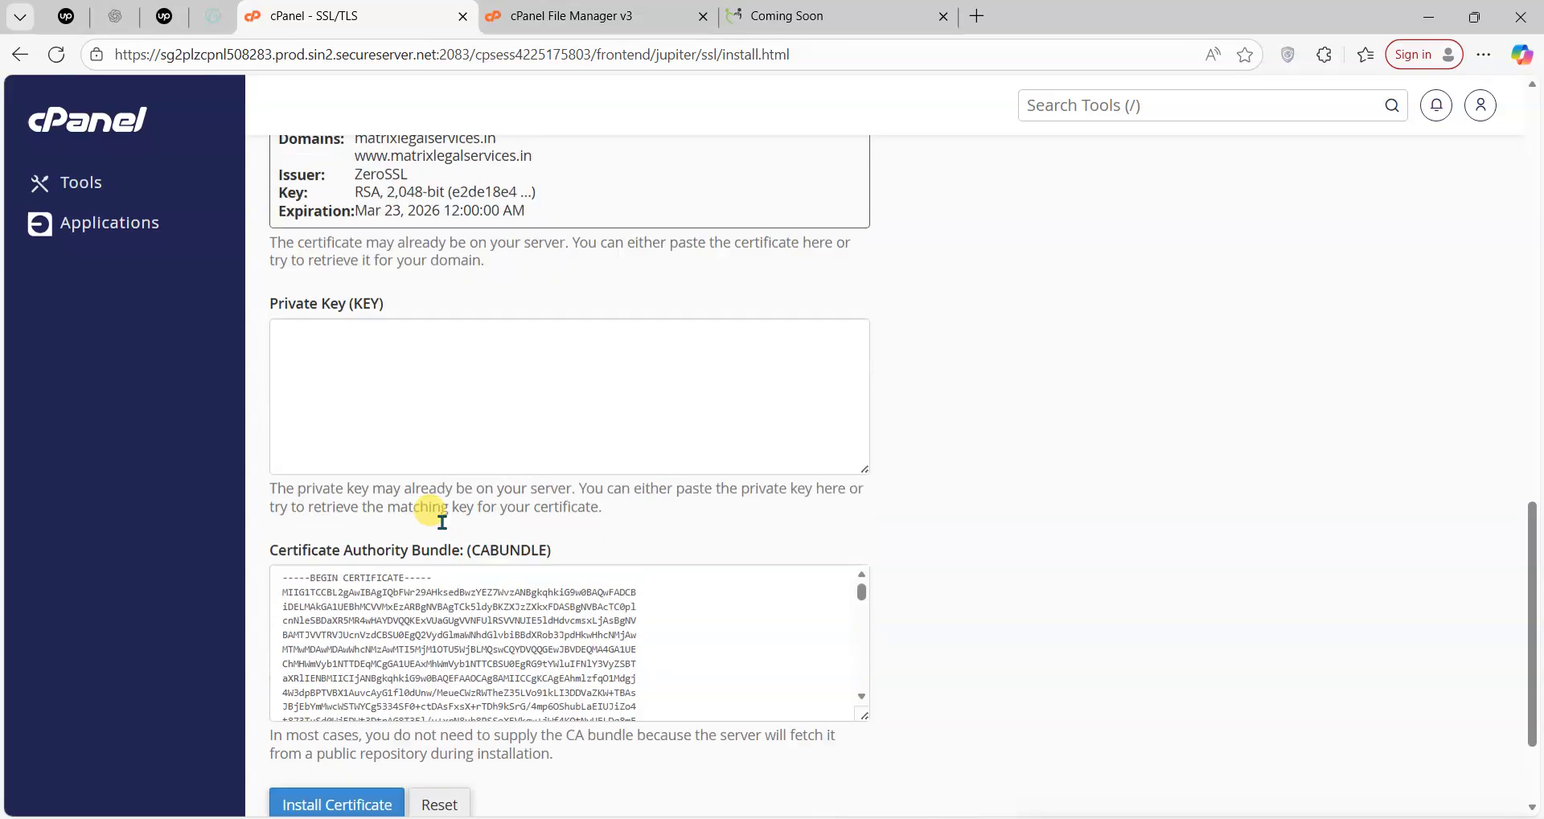
Step: Switch to the extracted matrixlegalservices.in (1) folder, open private.key in Notepad++ and copy its entire contents
left_click(402, 523)
key("ctrl+Tab")
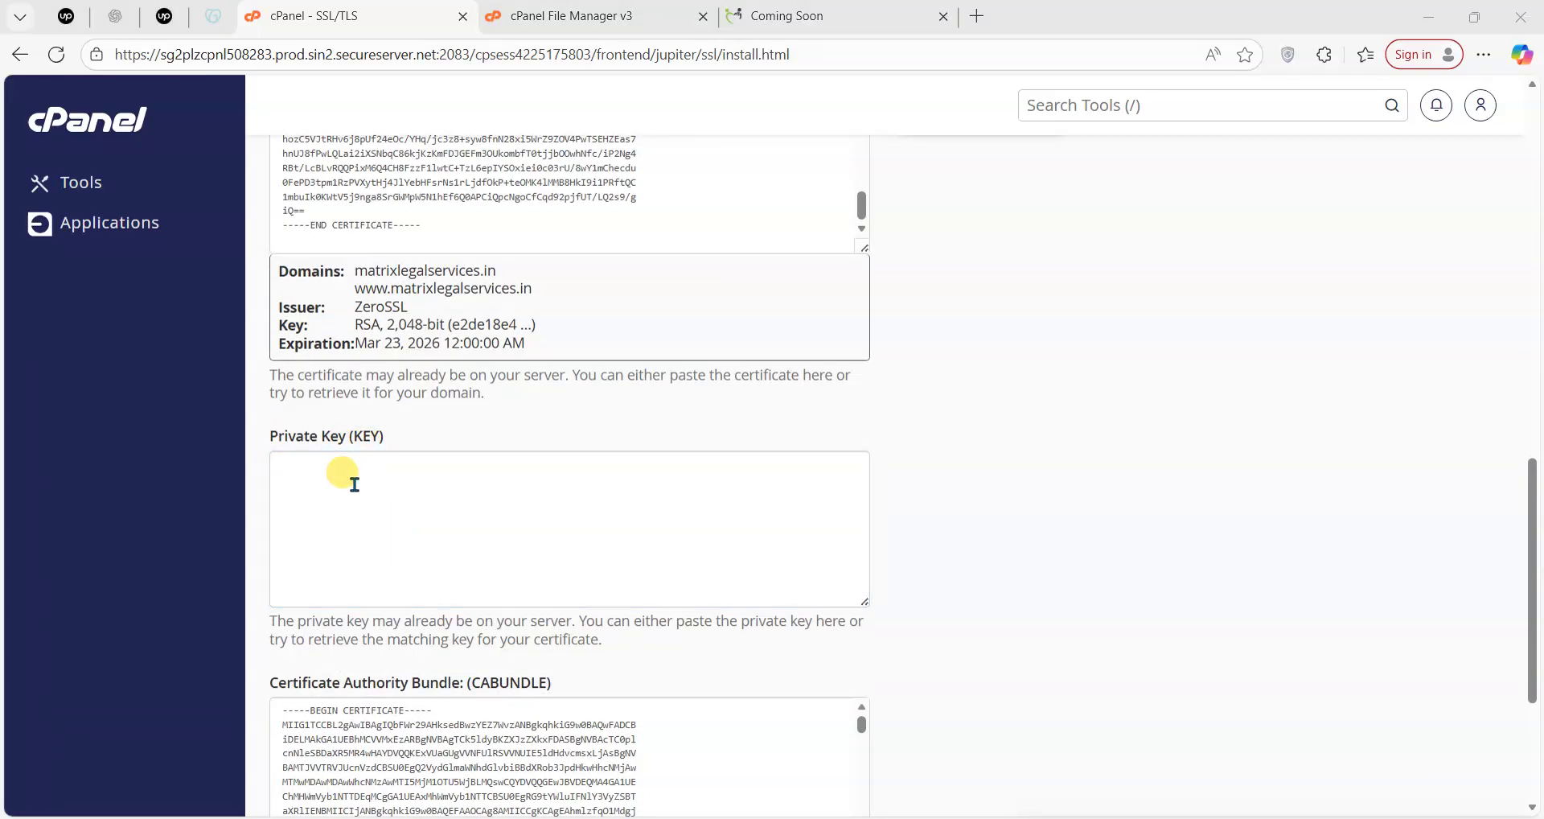
key("alt+Tab")
key("alt+Tab")
key("alt+Tab")
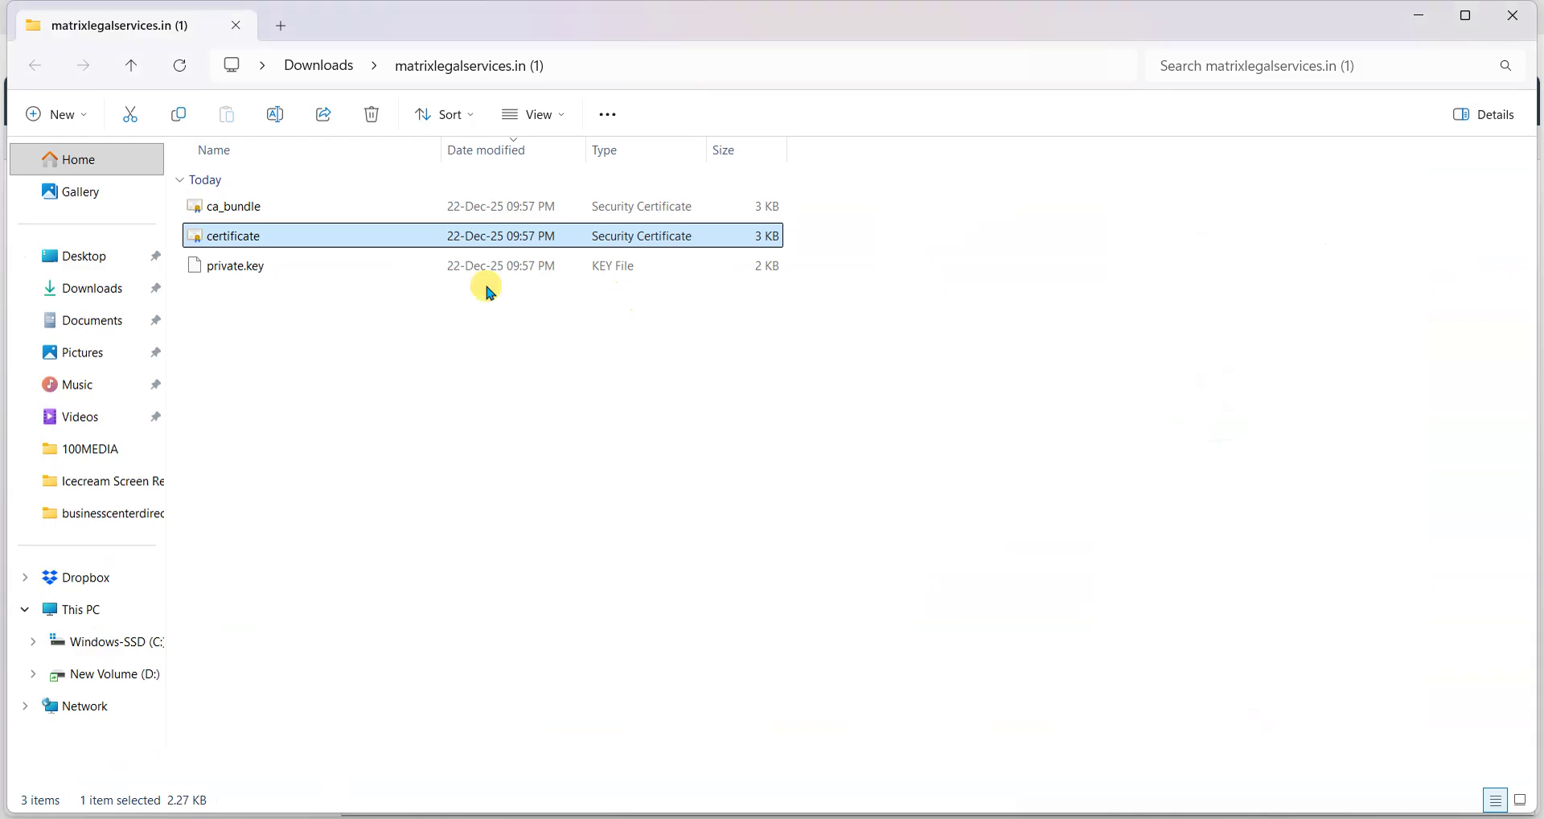
left_click(299, 271)
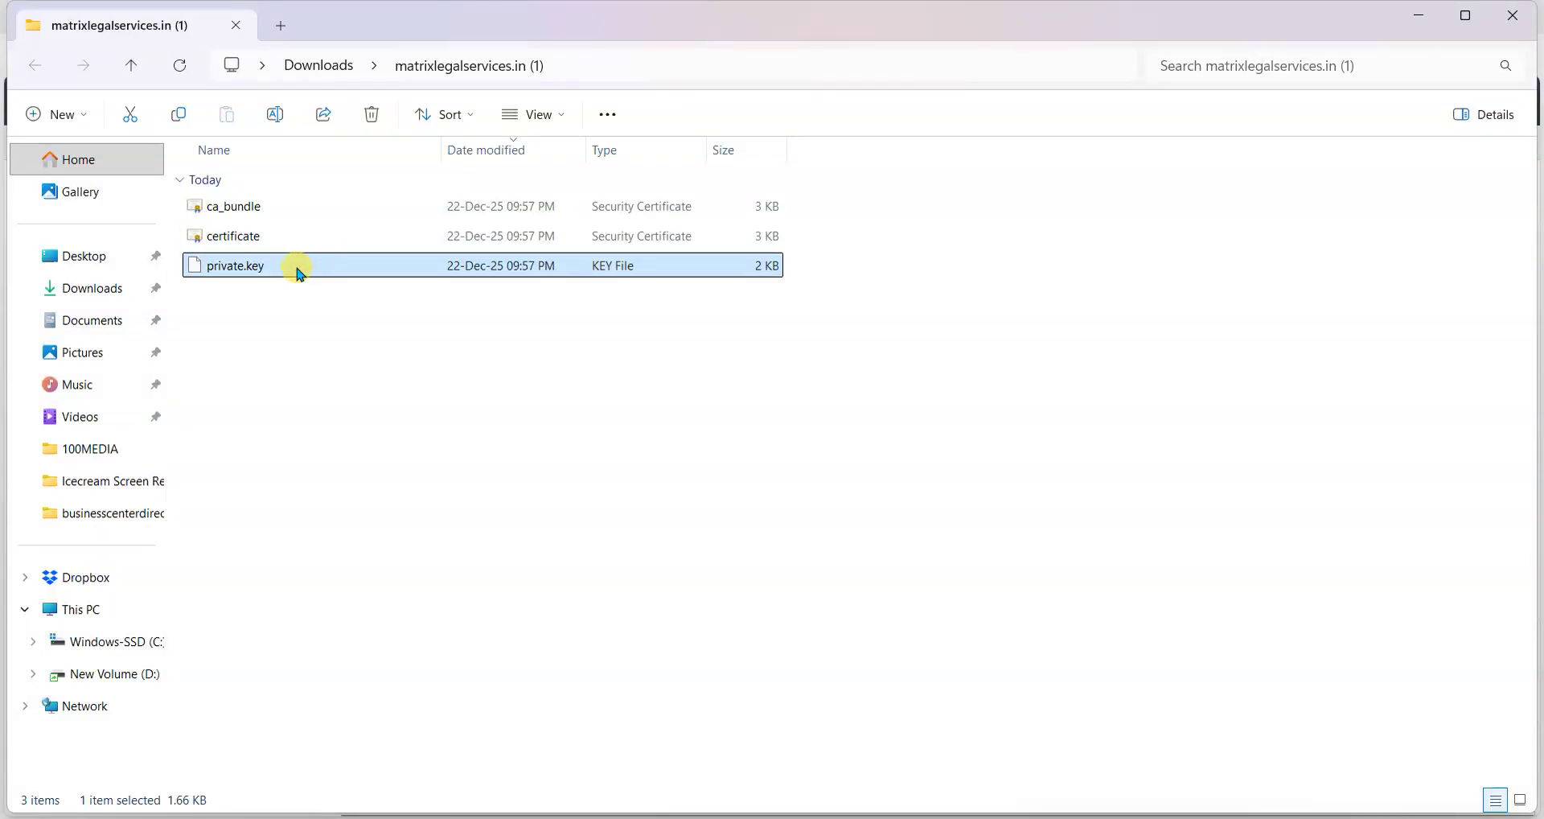
right_click(299, 272)
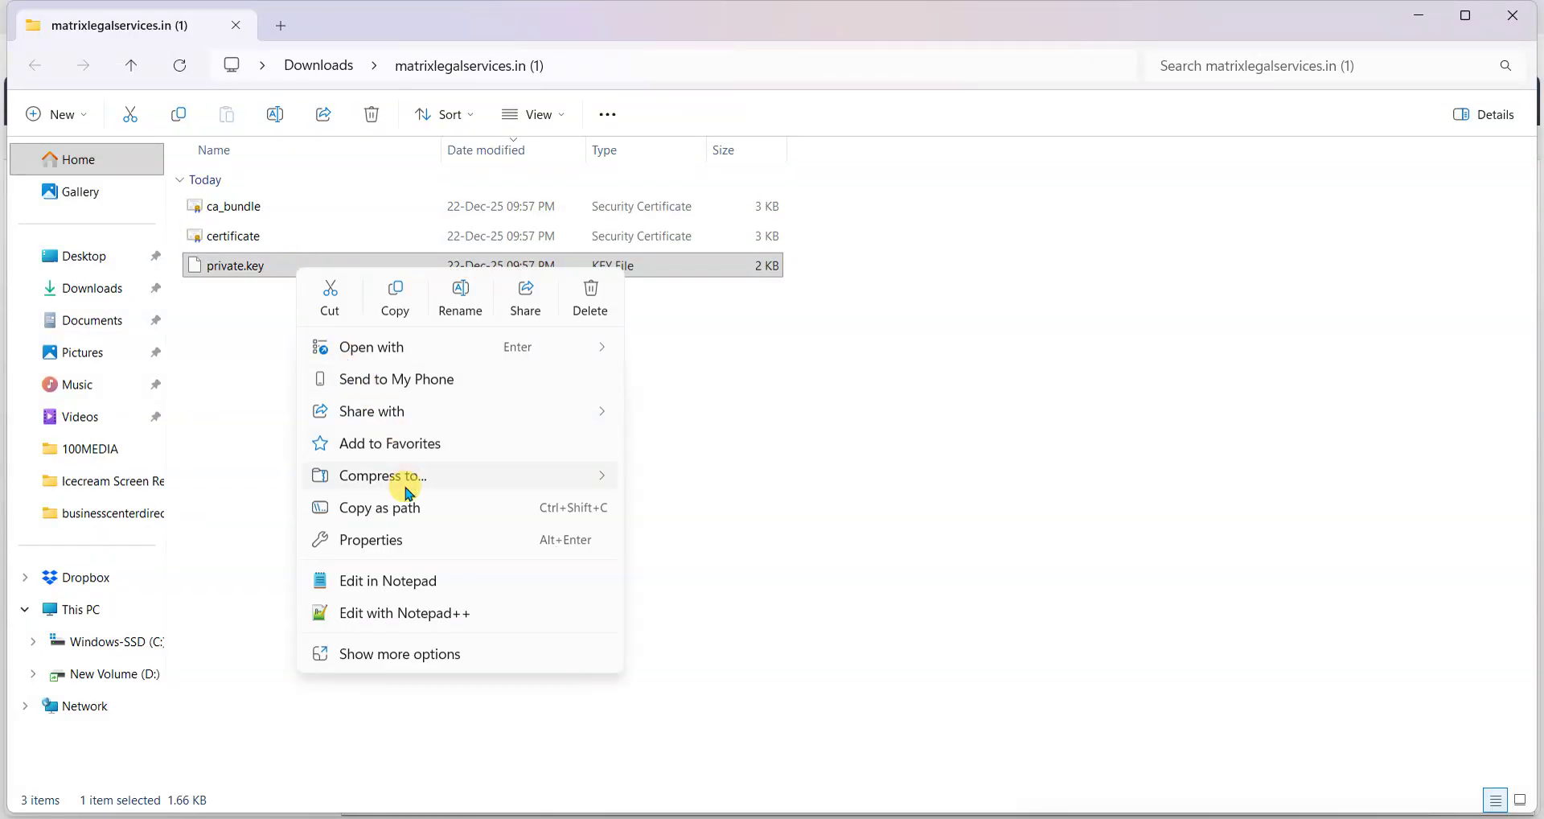
left_click(396, 615)
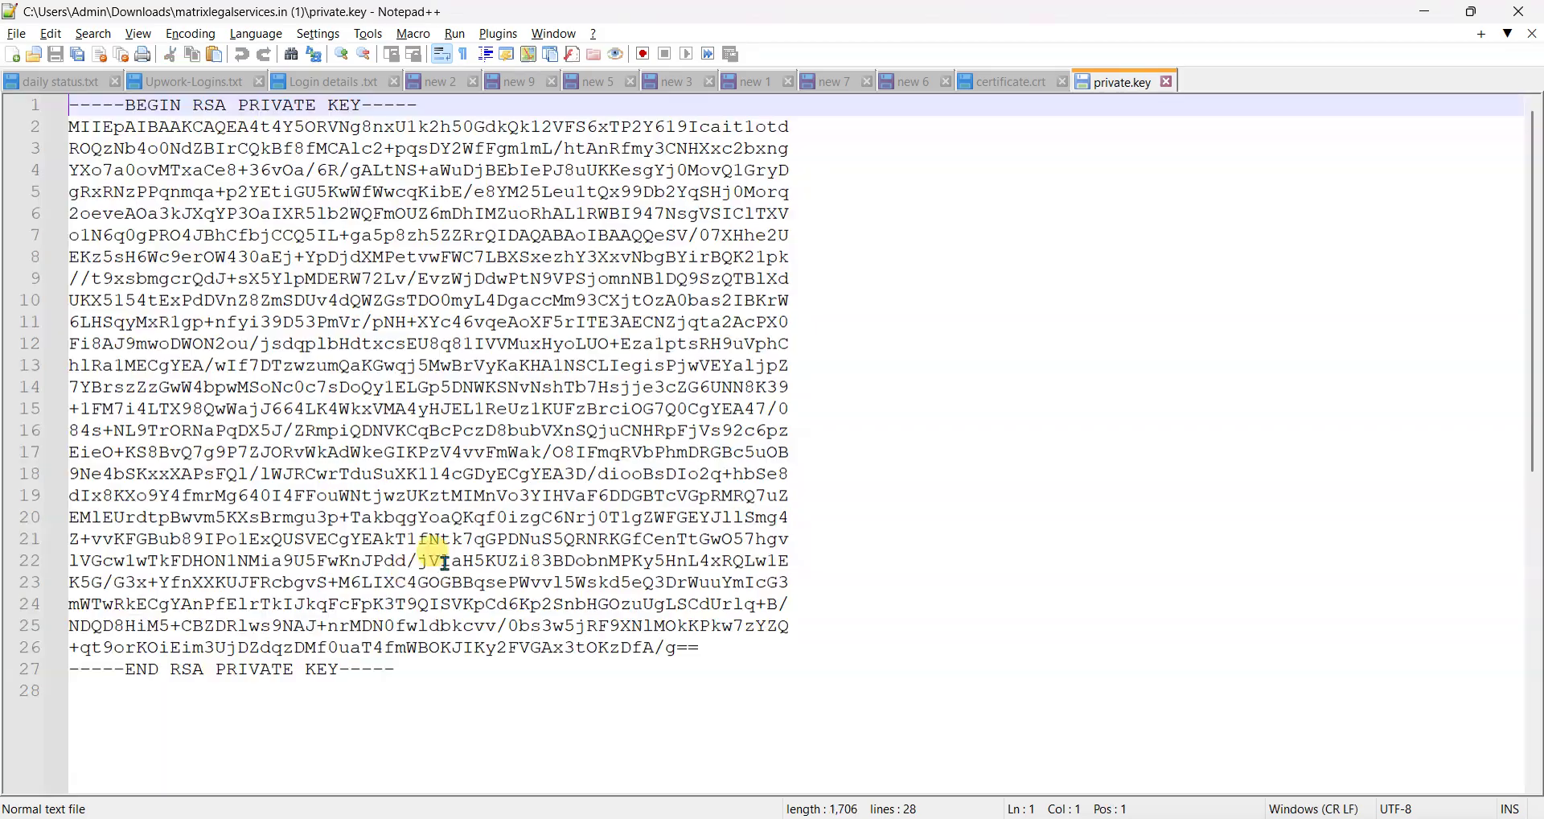
left_click(892, 406)
key("ctrl+a")
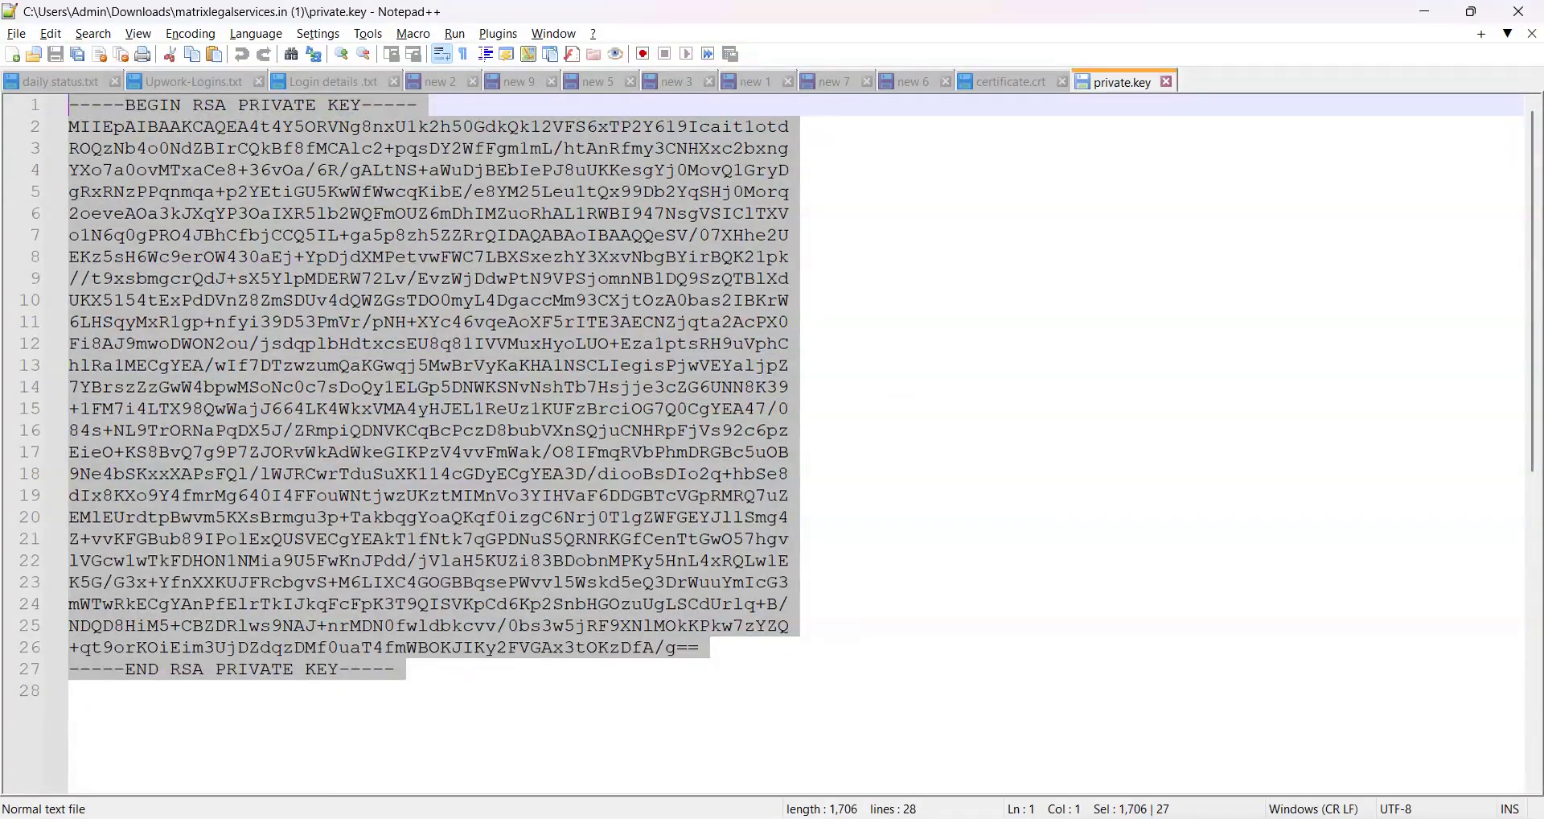
Step: Return to the cPanel SSL/TLS page and paste the copied private key into the Private Key (KEY) field
key("alt+Tab")
key("alt+Tab")
key("Tab")
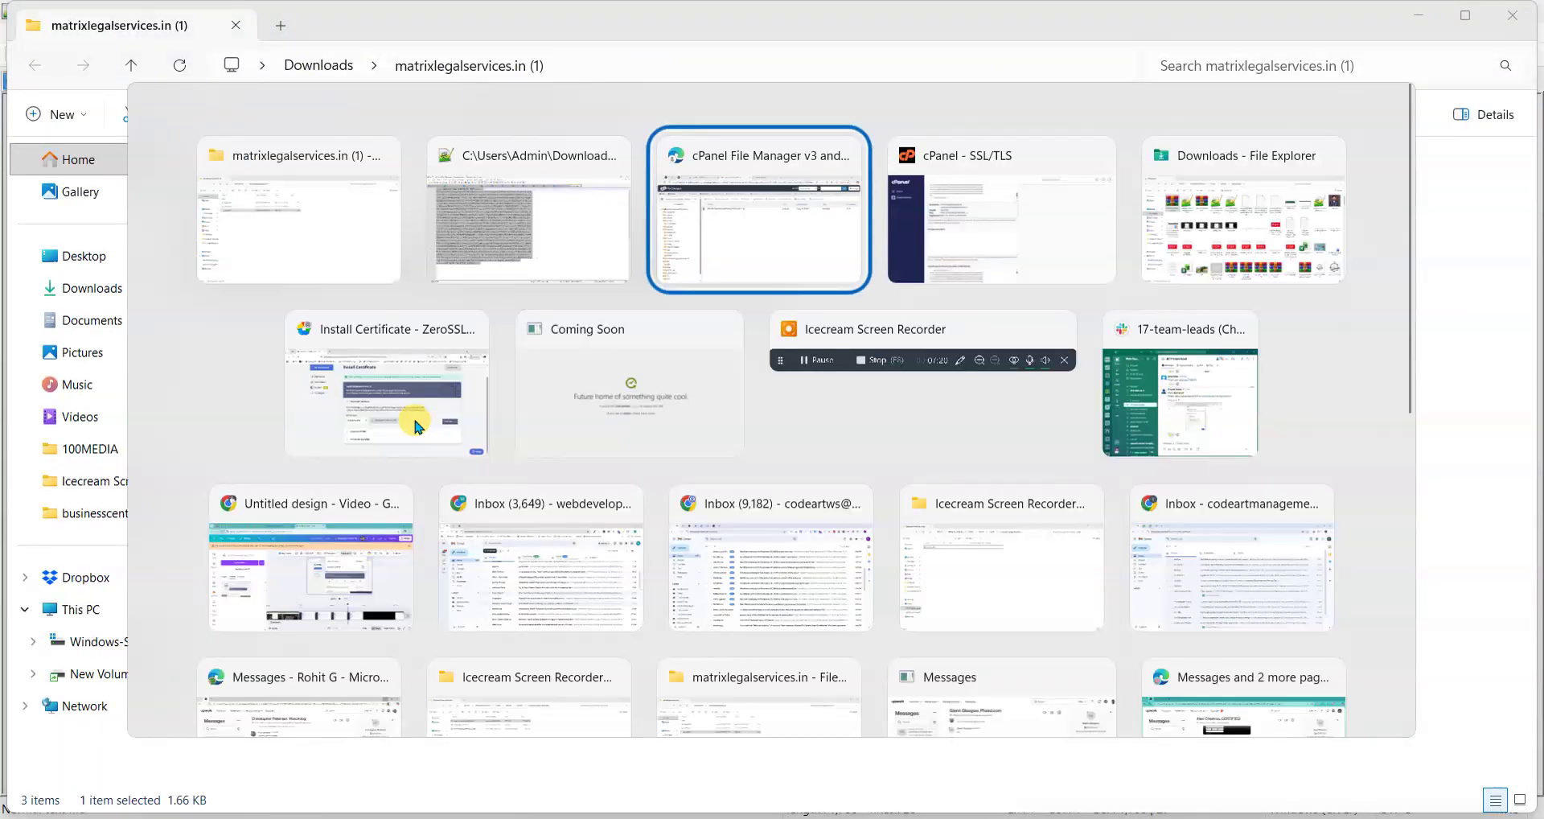
left_click(346, 7)
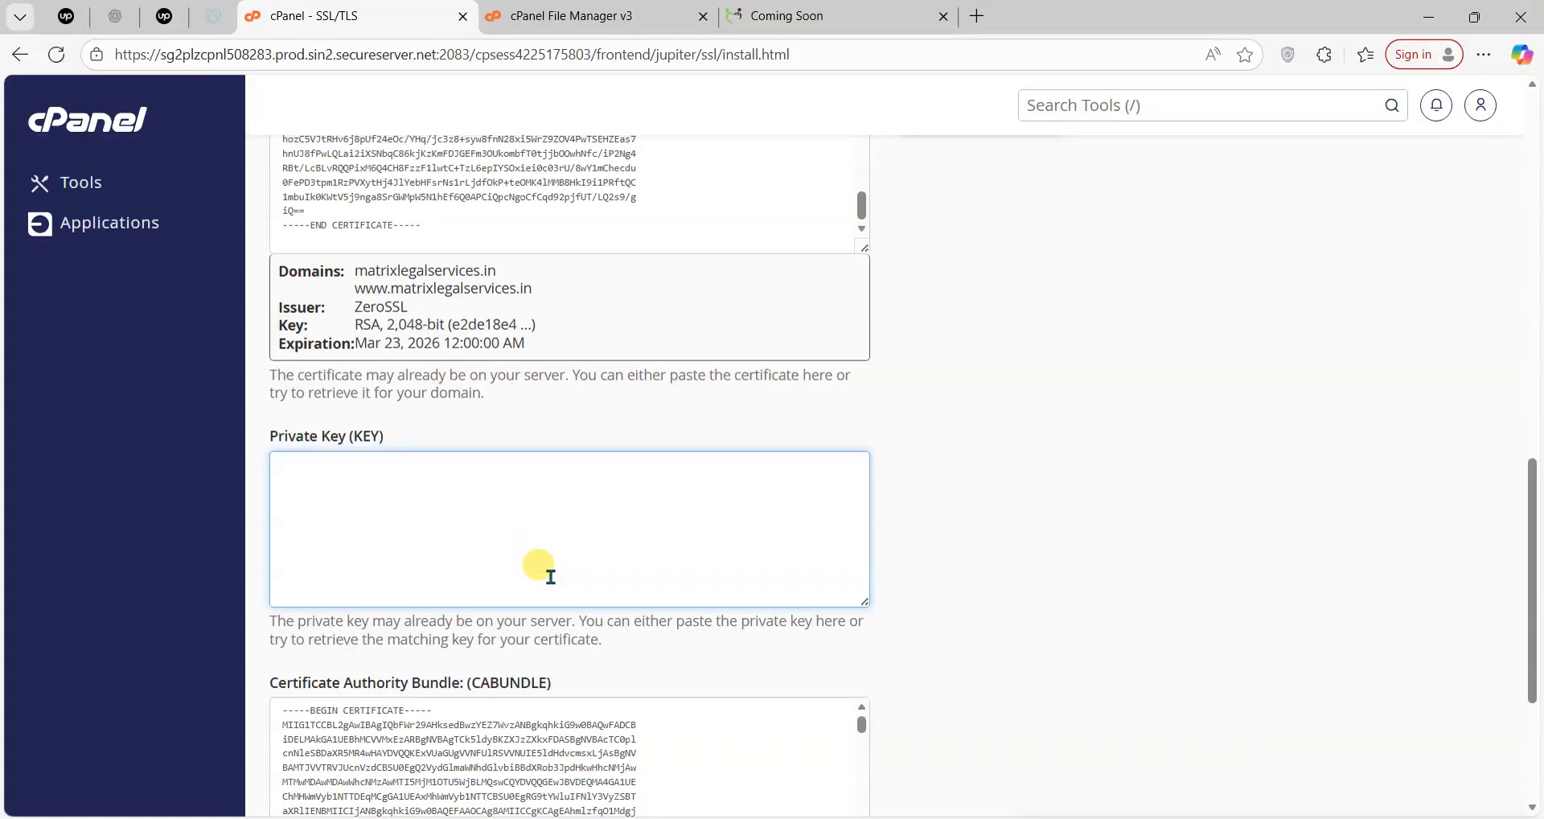
key("ctrl+v")
left_click(1128, 625)
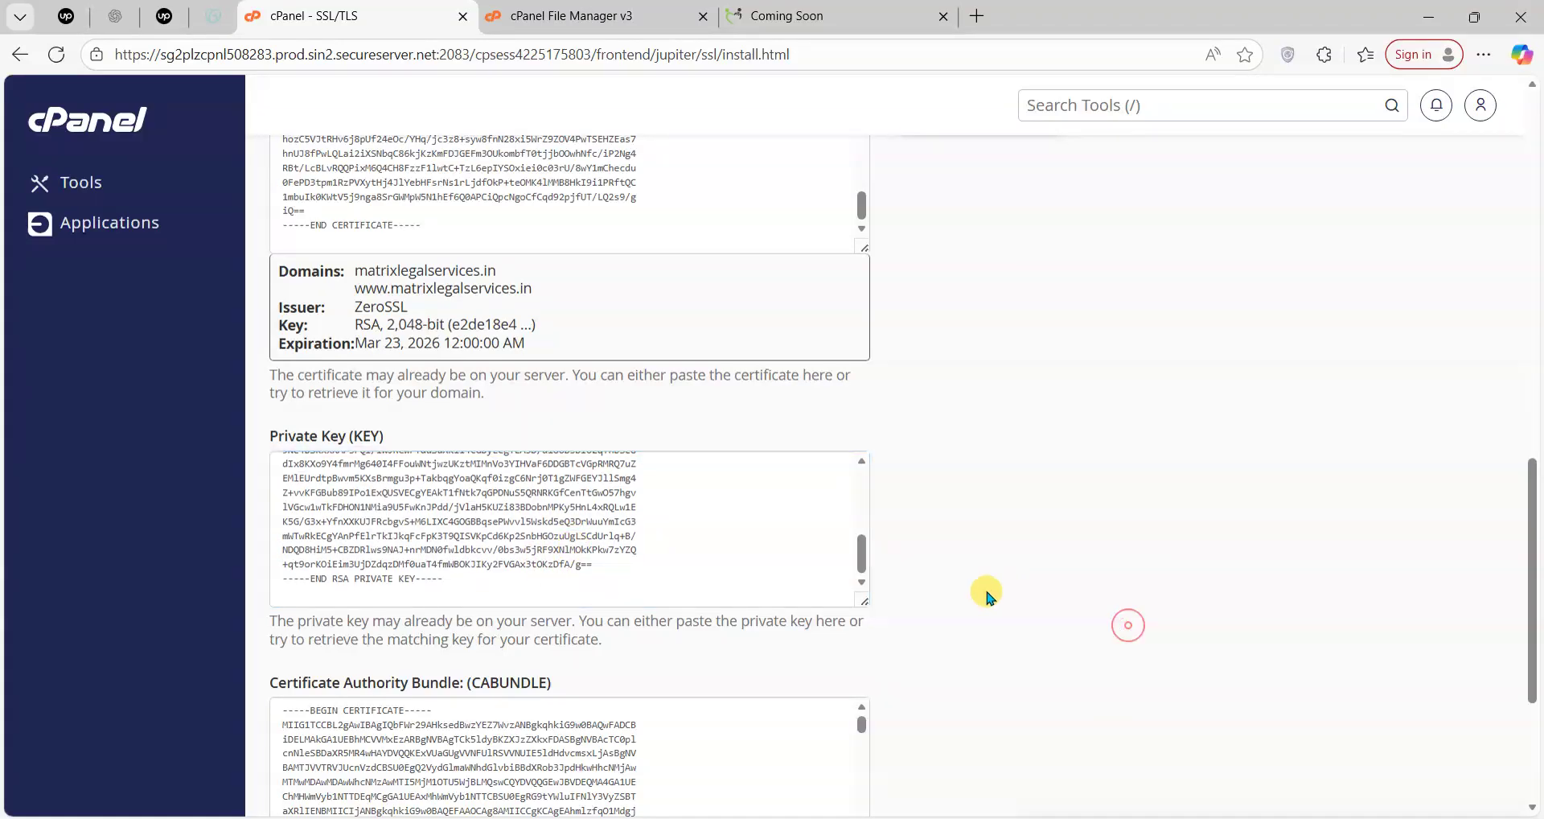
Step: Install the certificate and copy the matrixlegalservices.in link from the installation dialog before dismissing it
scroll(986, 595, "down", 3)
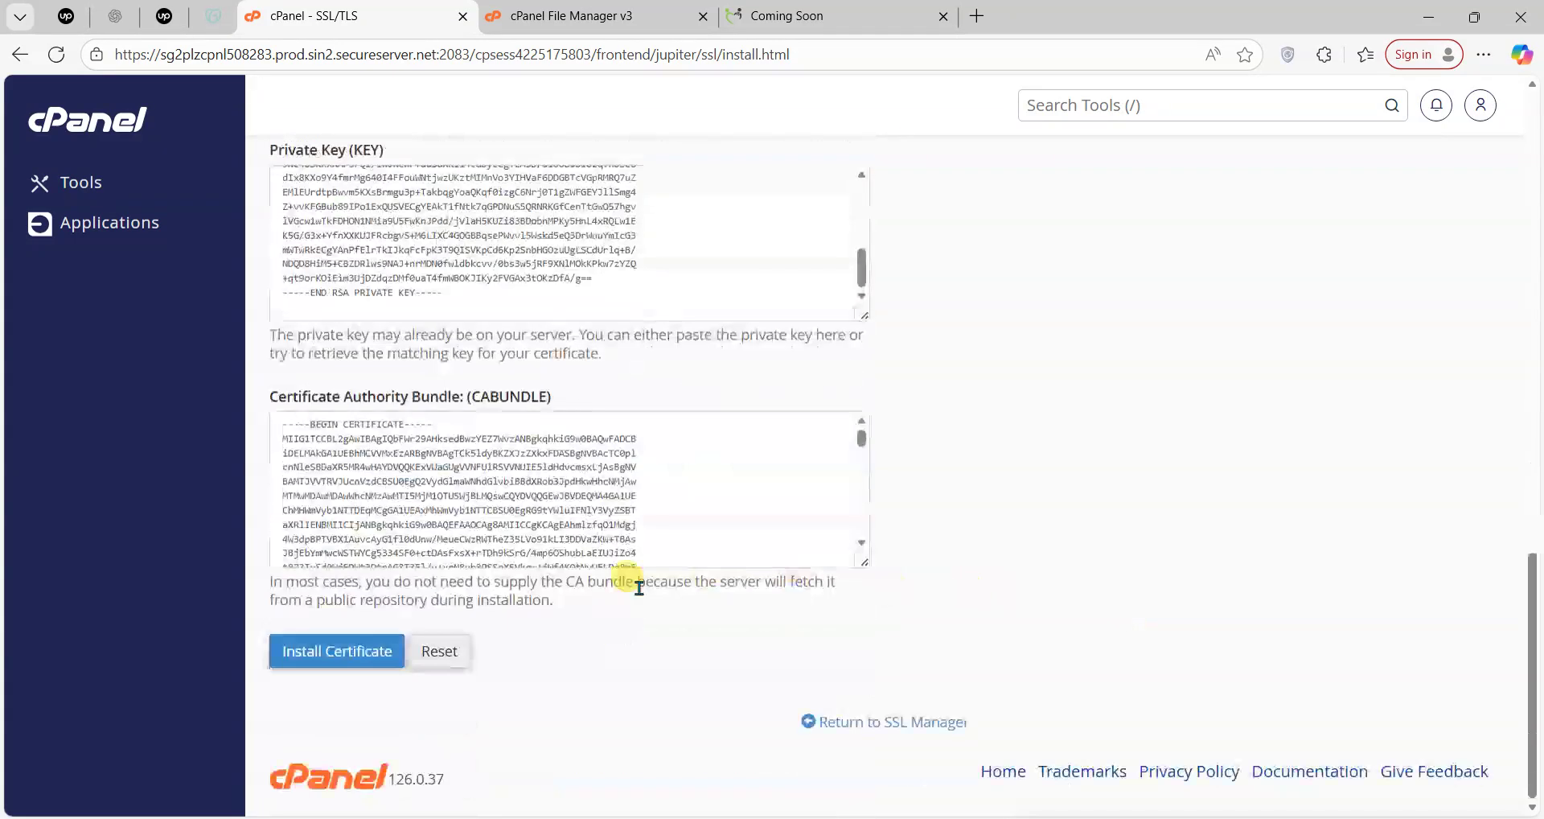
left_click(378, 658)
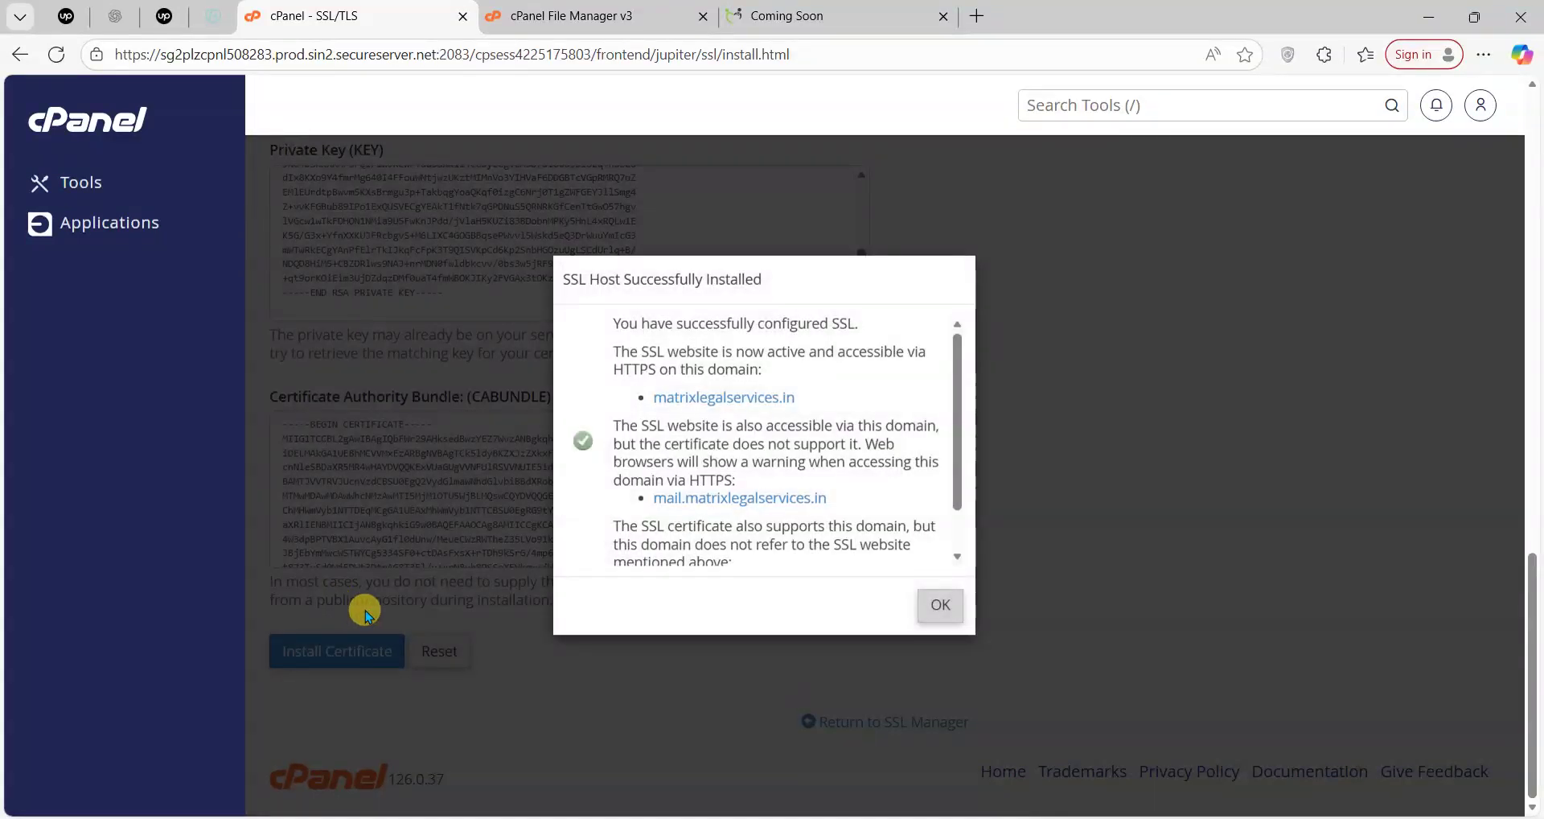
right_click(777, 398)
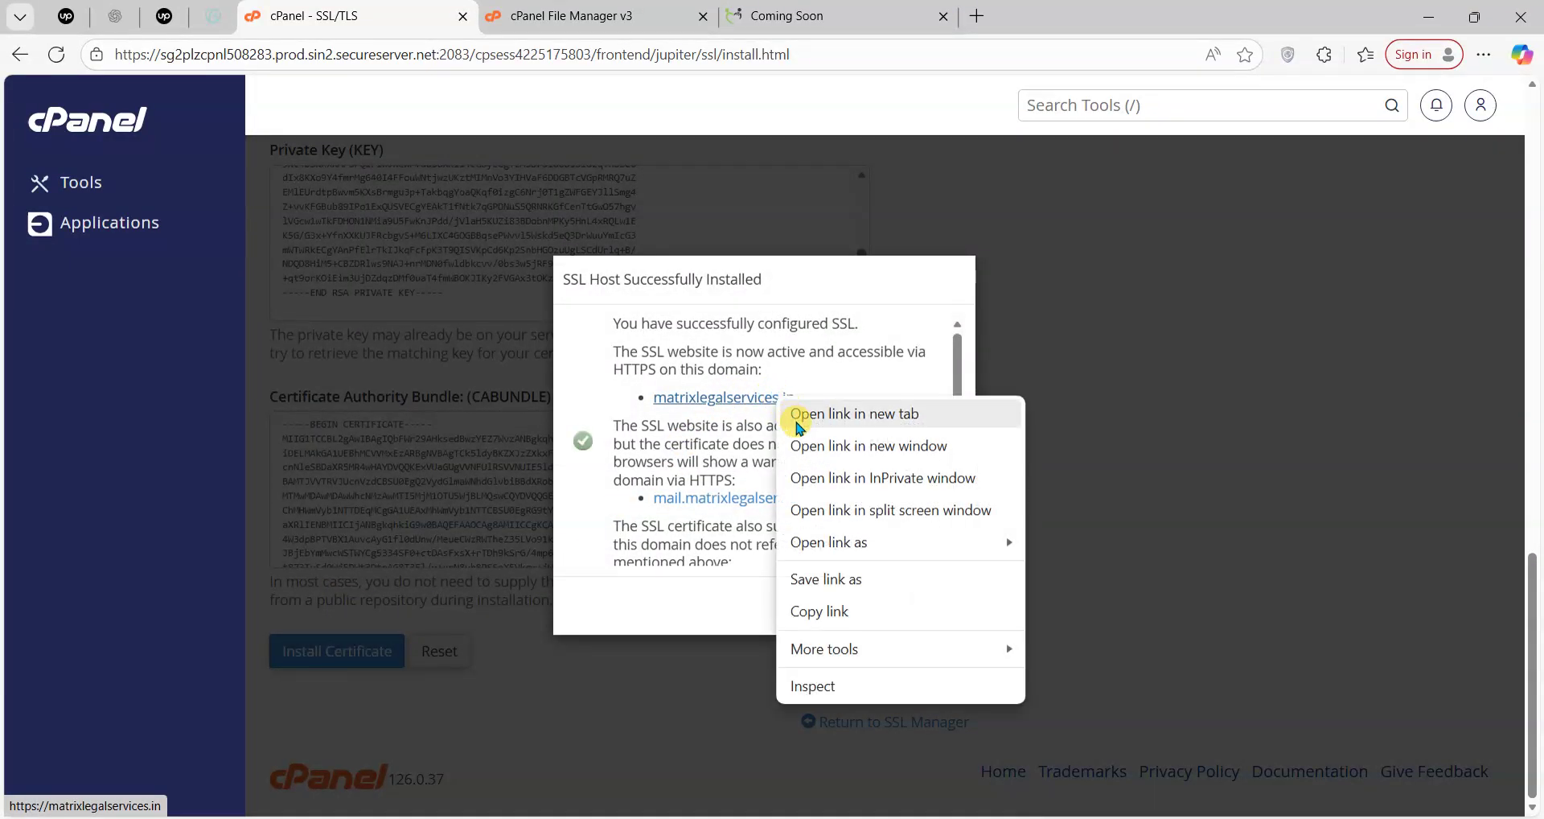
left_click(821, 612)
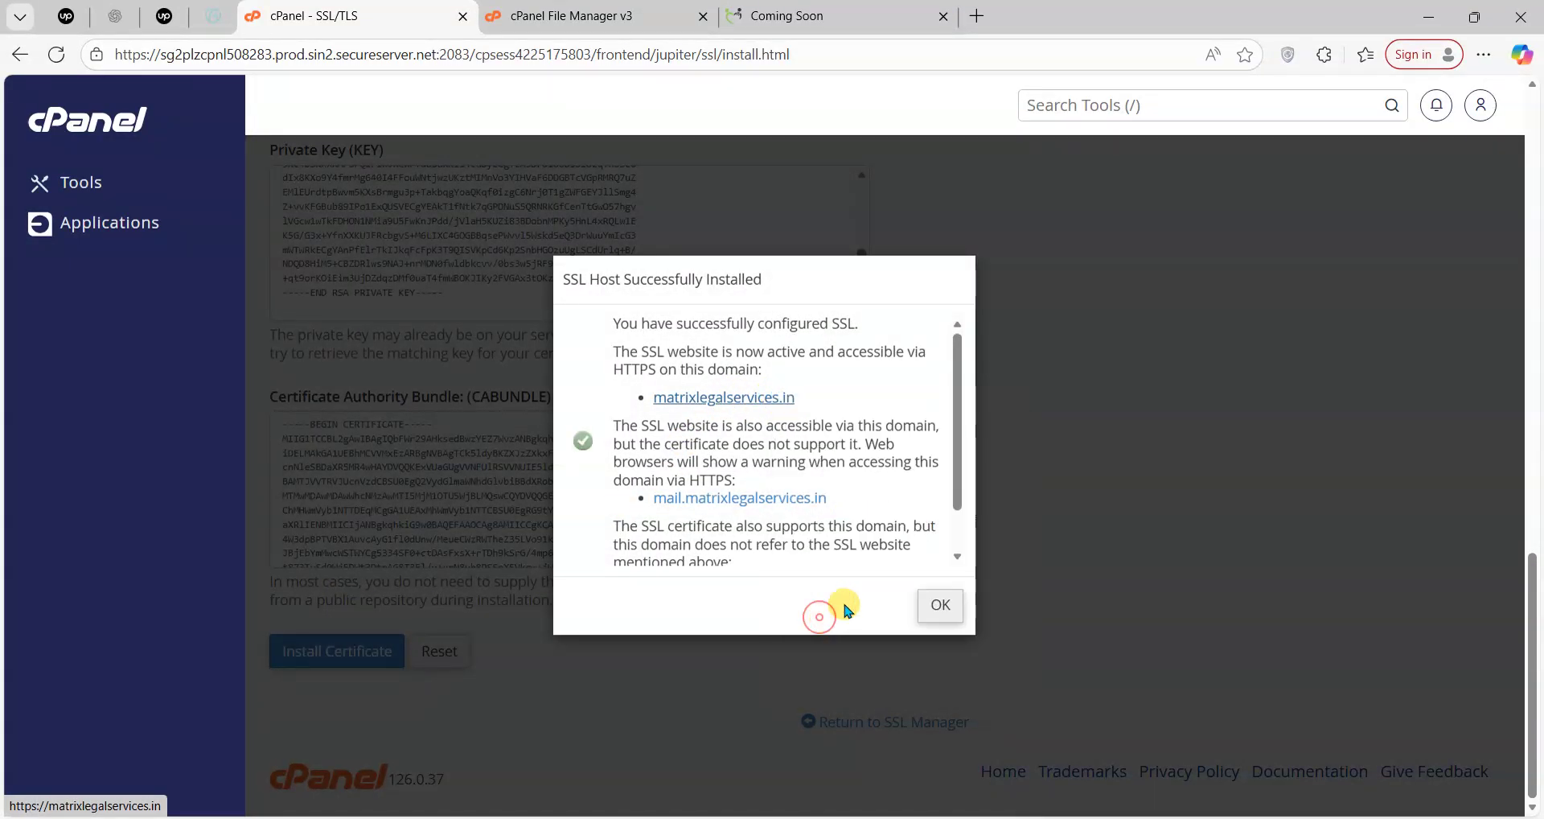
left_click(941, 605)
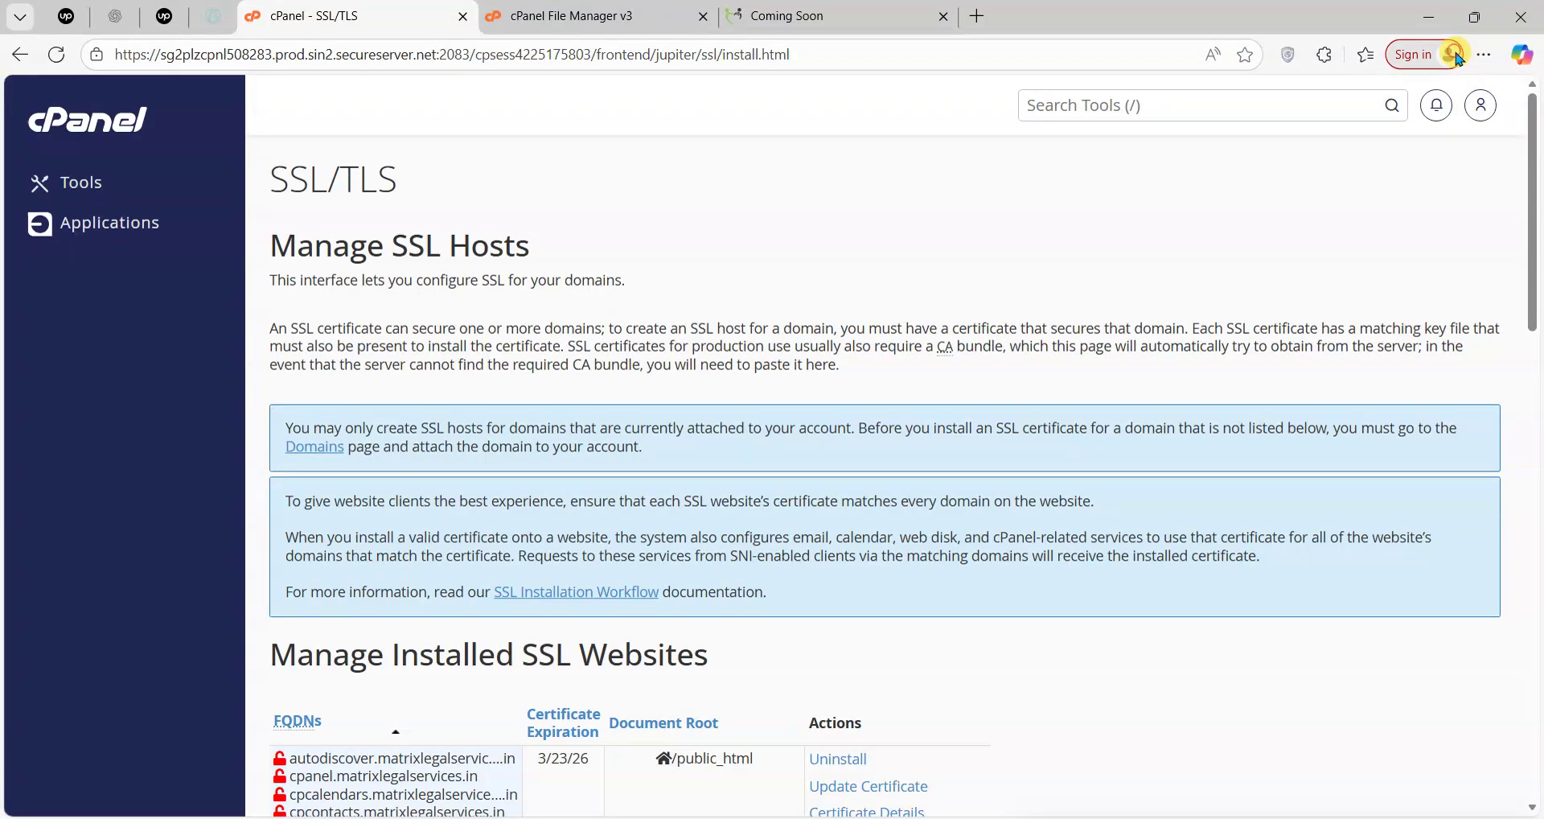
left_click(1450, 55)
scroll(1279, 579, "down", 3)
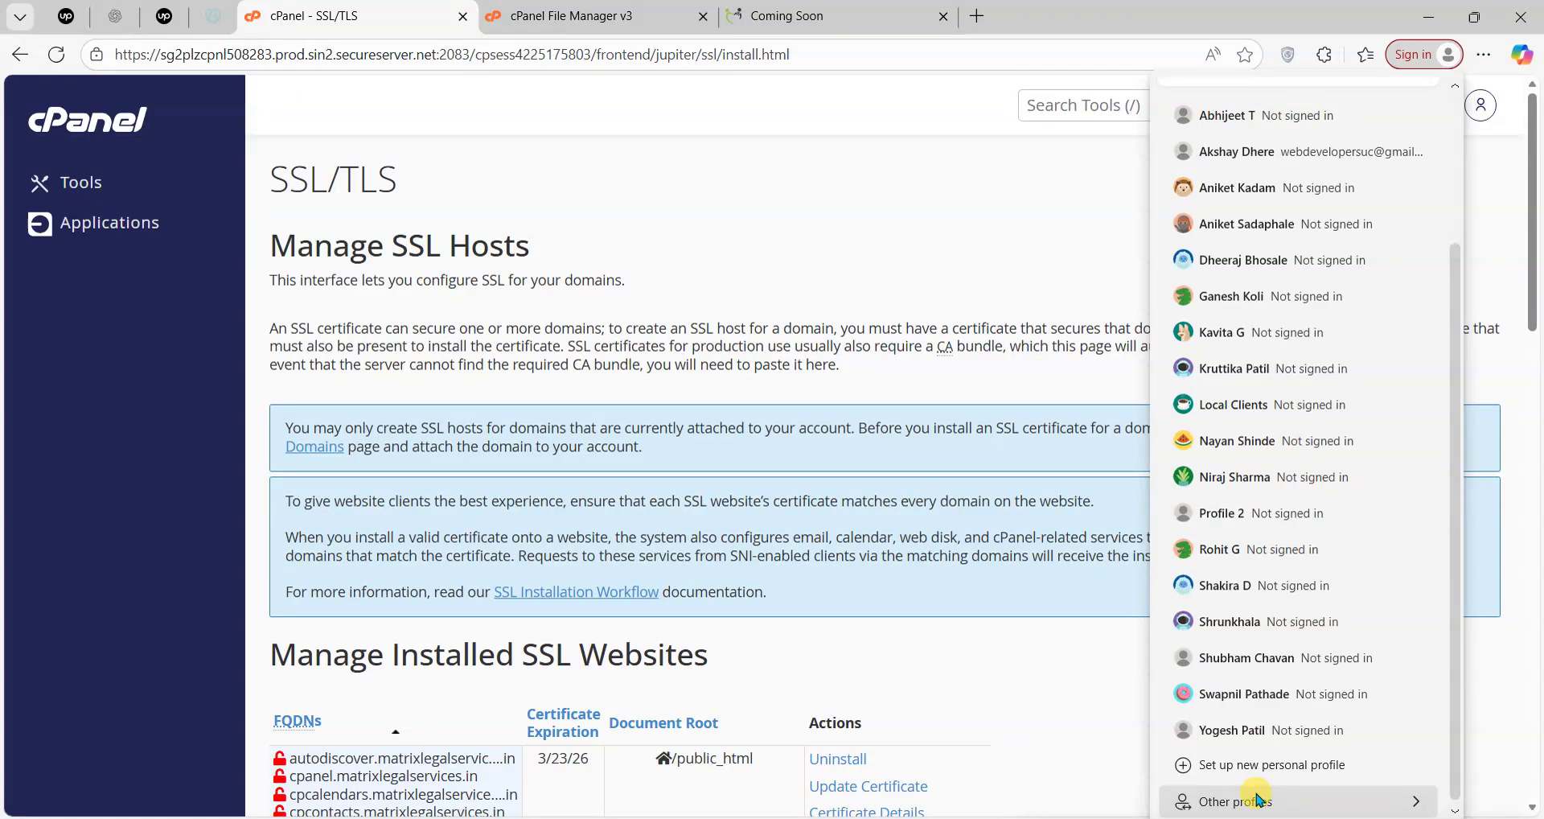
mouse_move(1198, 800)
left_click(979, 764)
Step: Switch to the Ulaa browser and load the copied matrixlegalservices.in address in a new incognito window
left_click(773, 702)
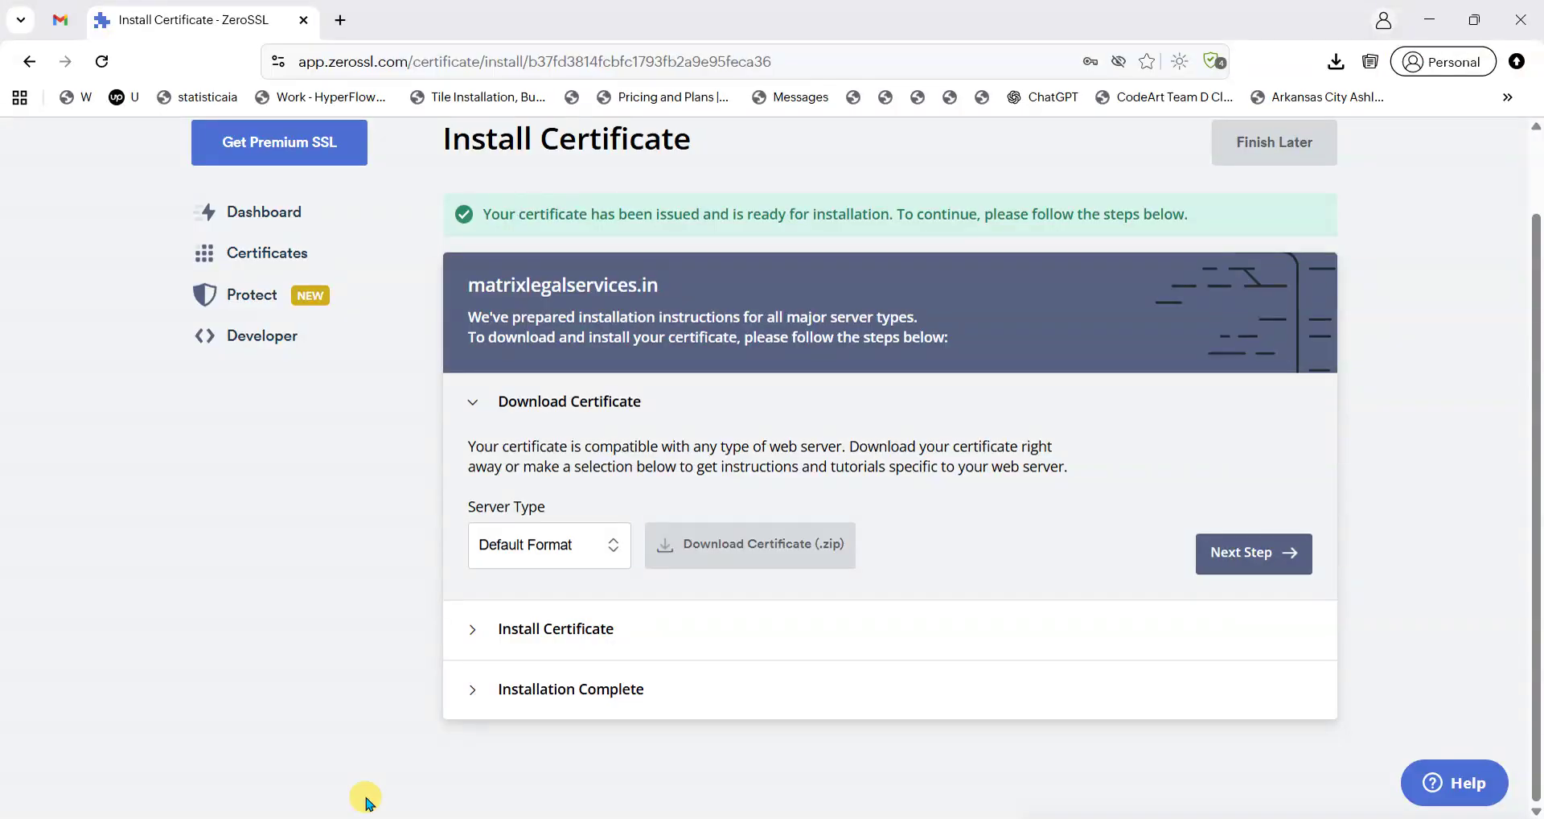
key("ctrl+shift+n")
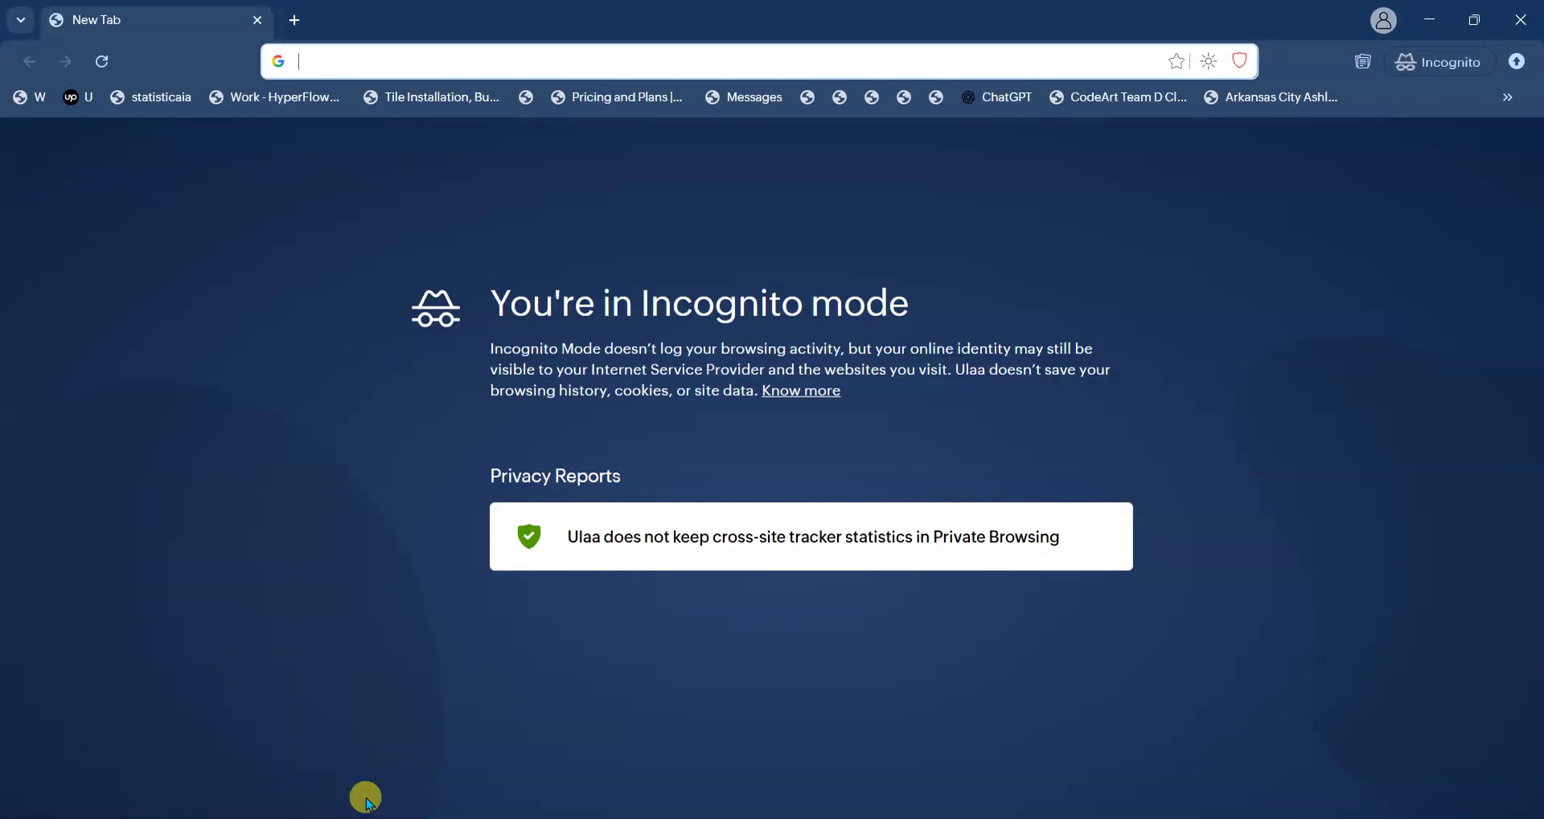
key("ctrl+v")
key("Return")
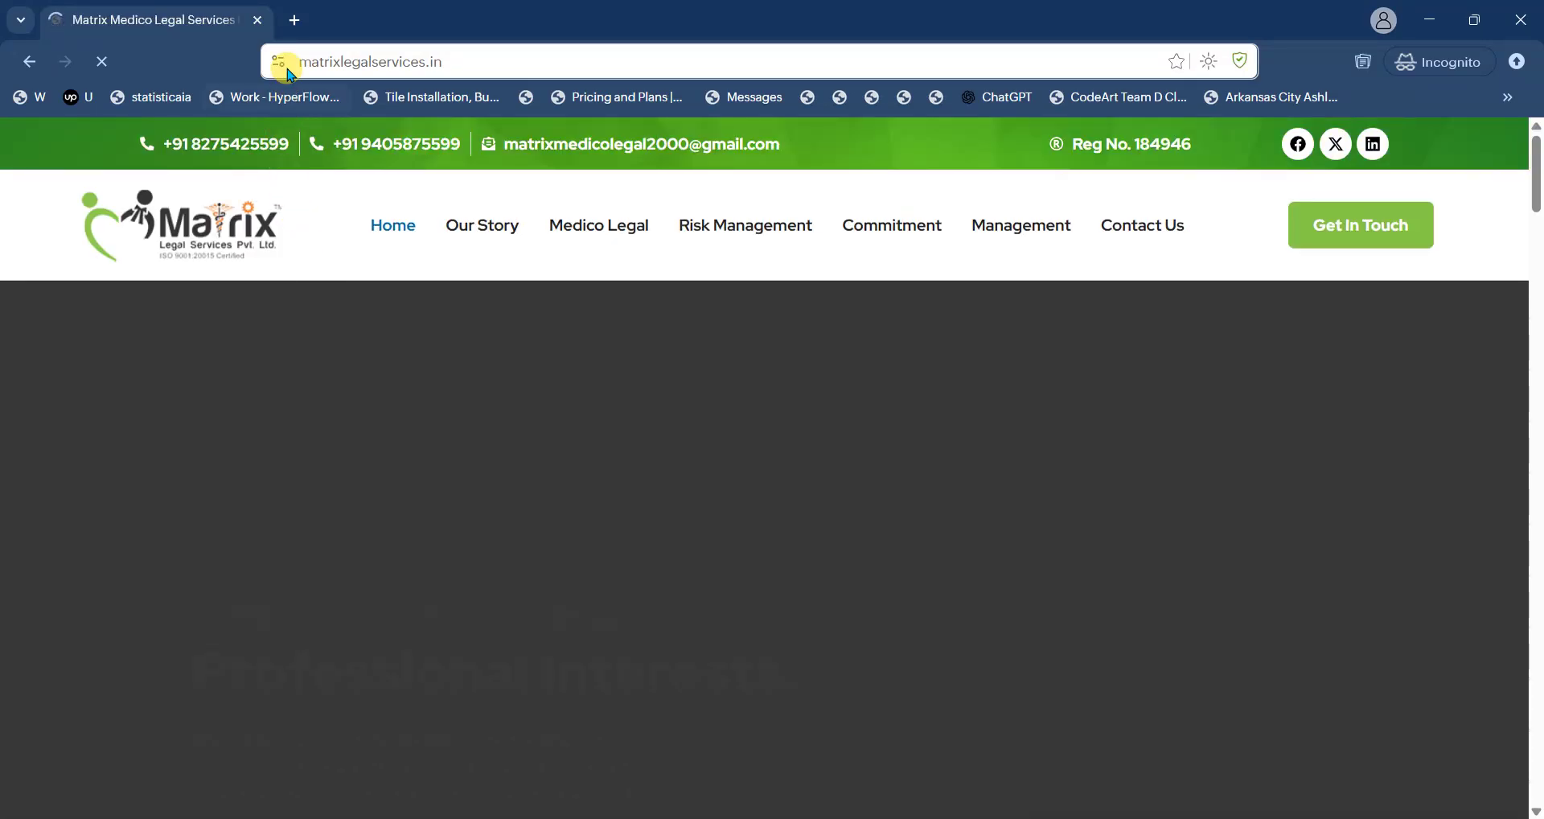
Step: Inspect the site's connection security and the certificate's expiry date, and close the certificate viewer and incognito window
left_click(281, 62)
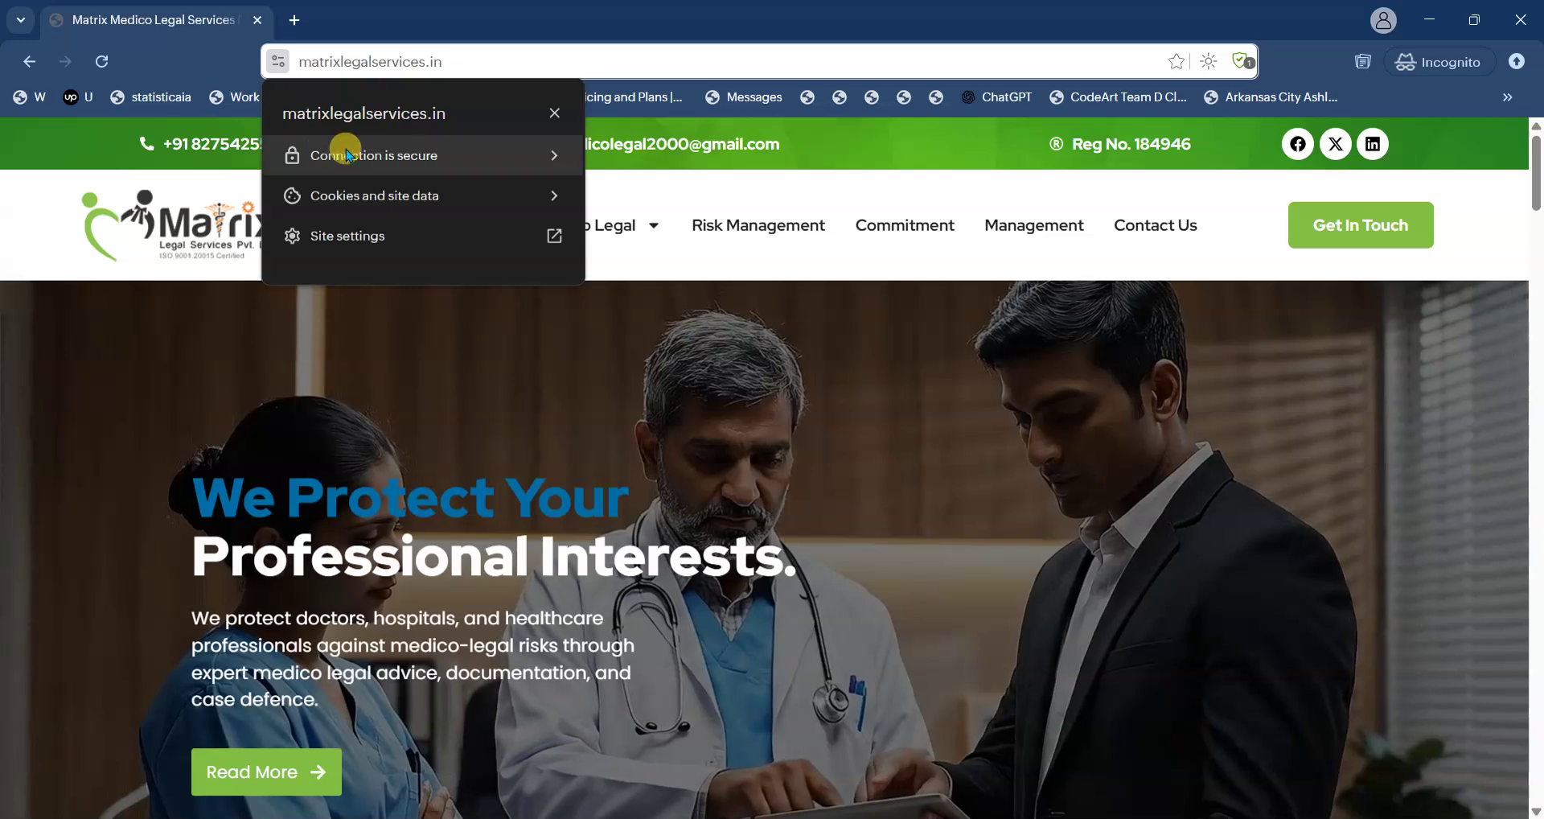
left_click(369, 157)
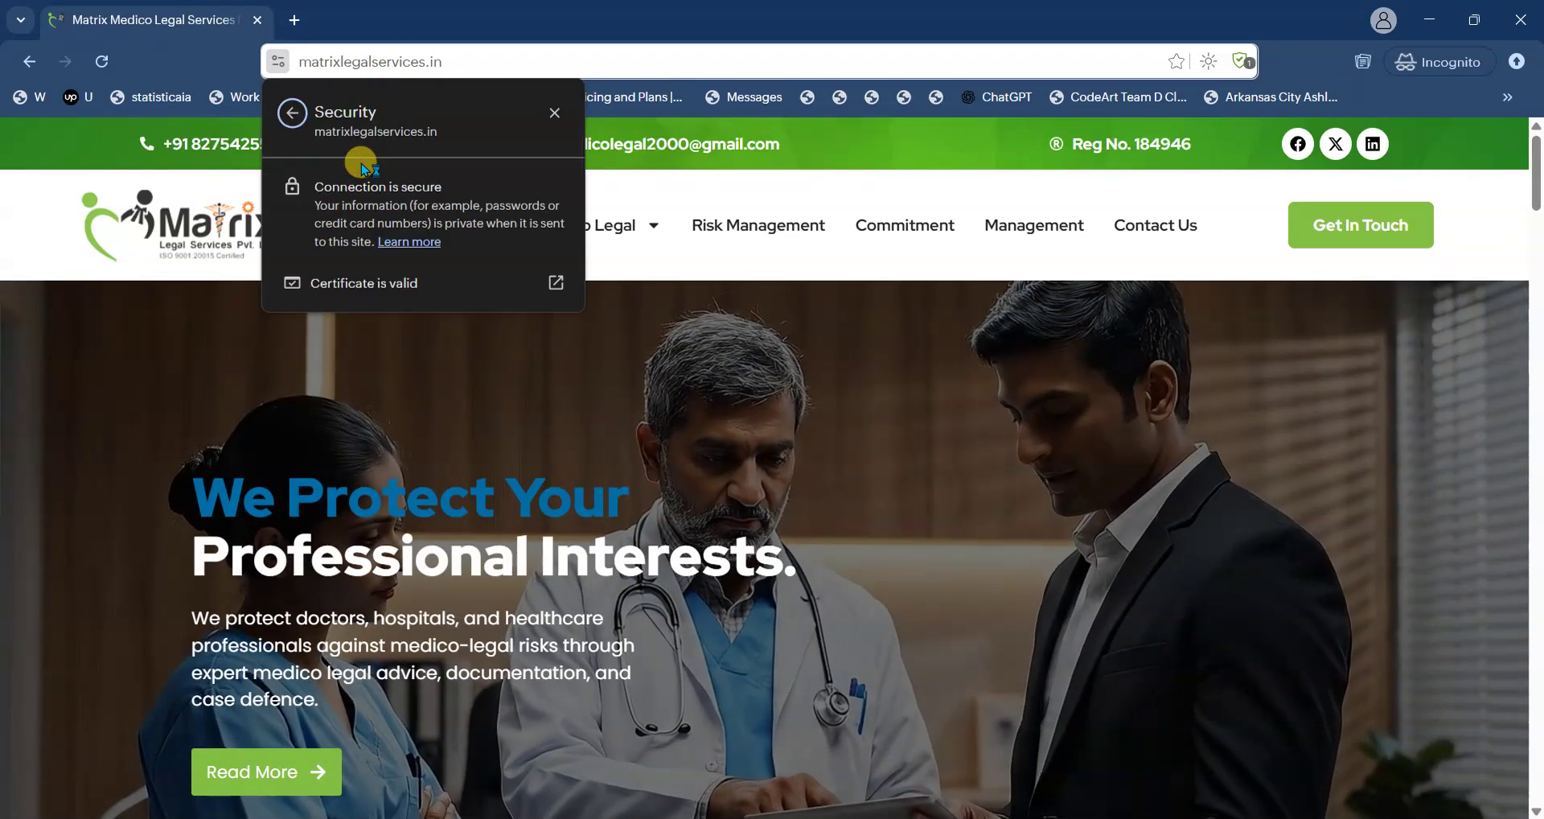
left_click(366, 286)
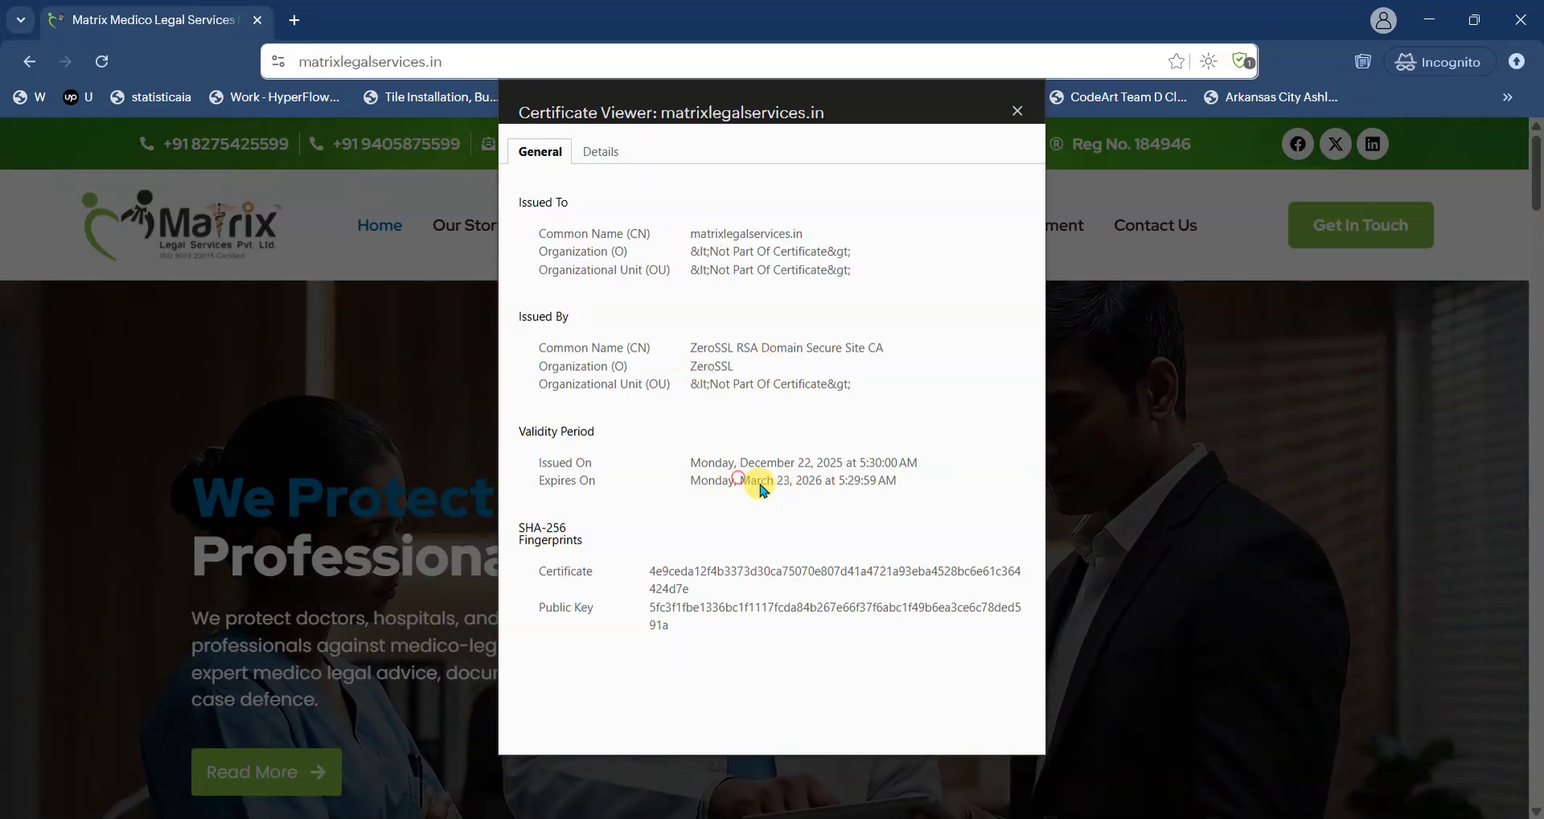
left_click_drag(739, 480, 825, 489)
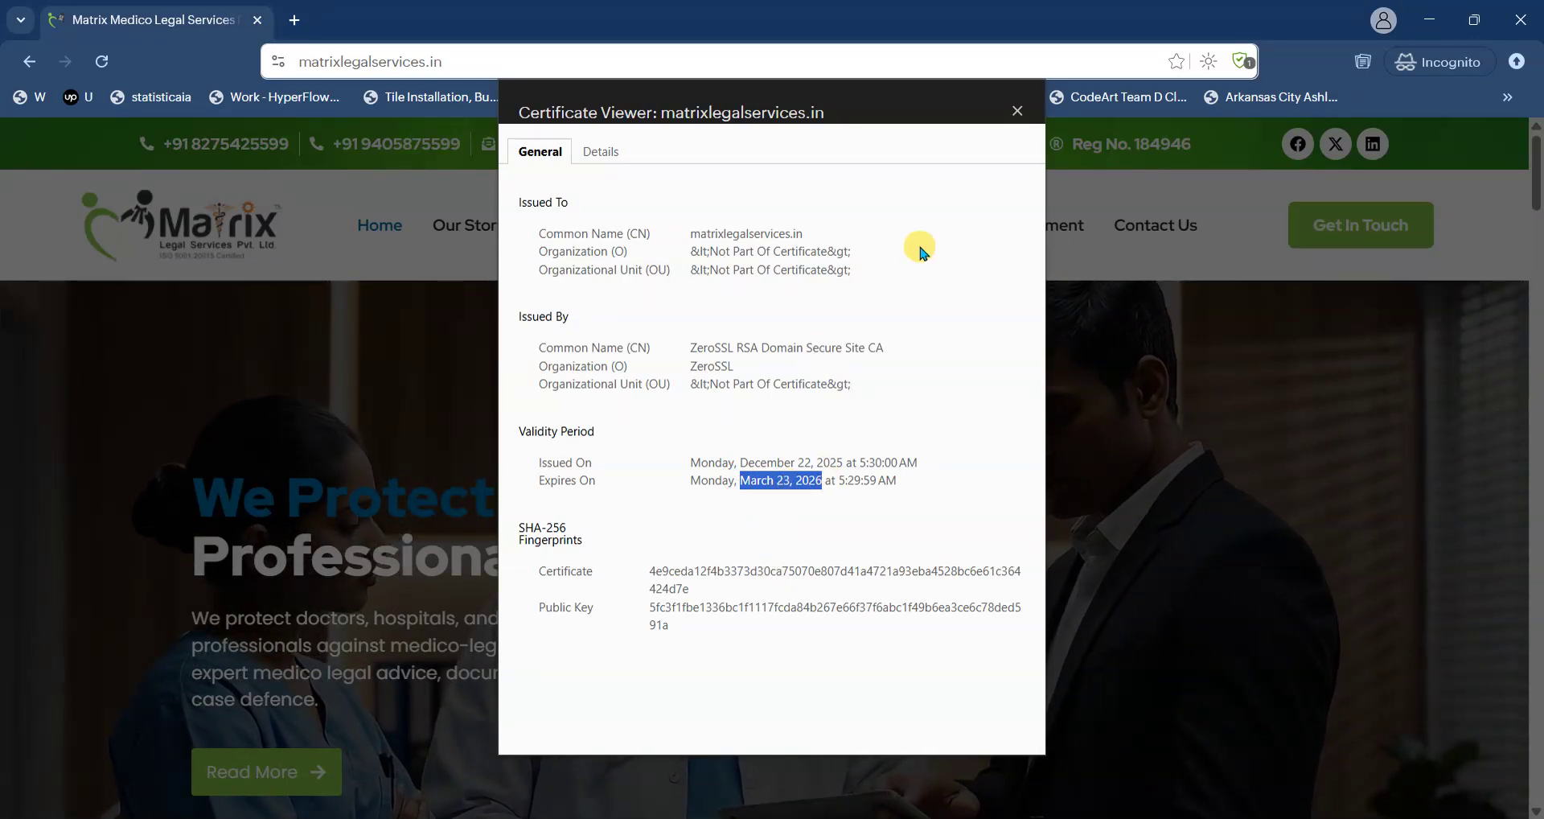
left_click(1016, 108)
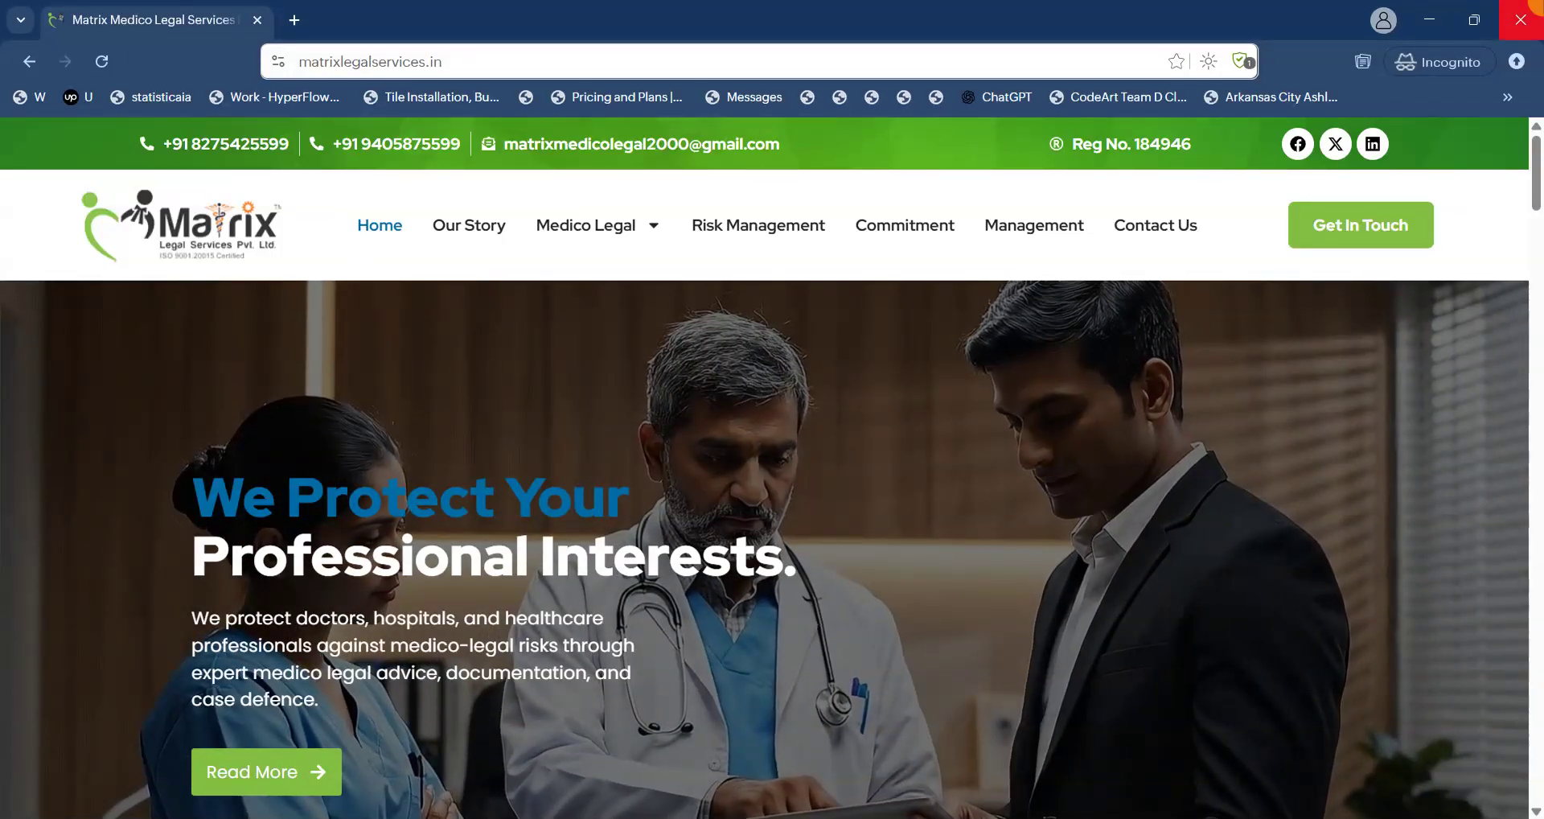
left_click(1520, 19)
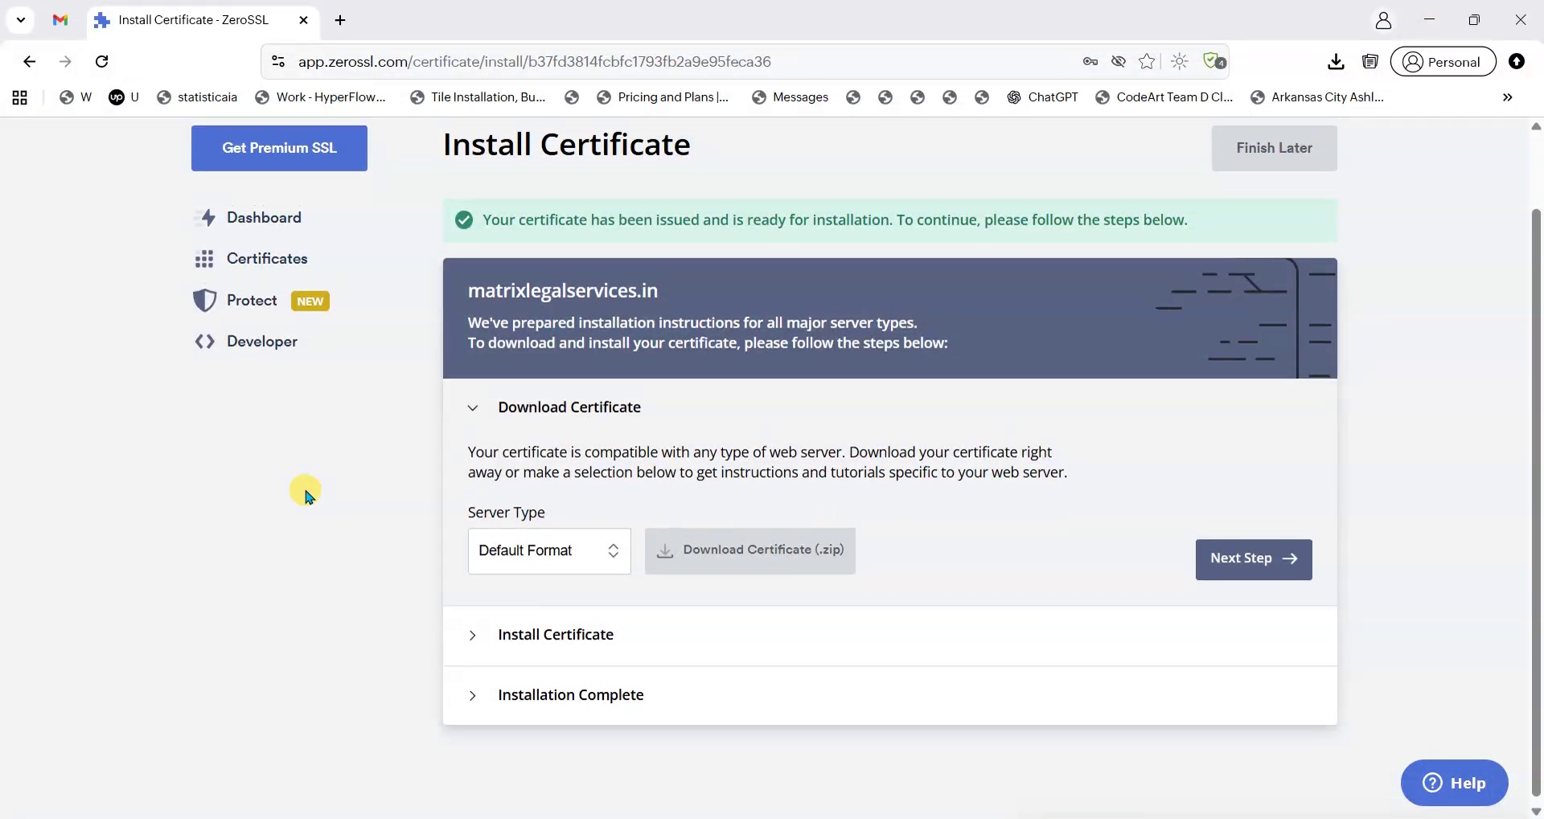
scroll(304, 489, "up", 1)
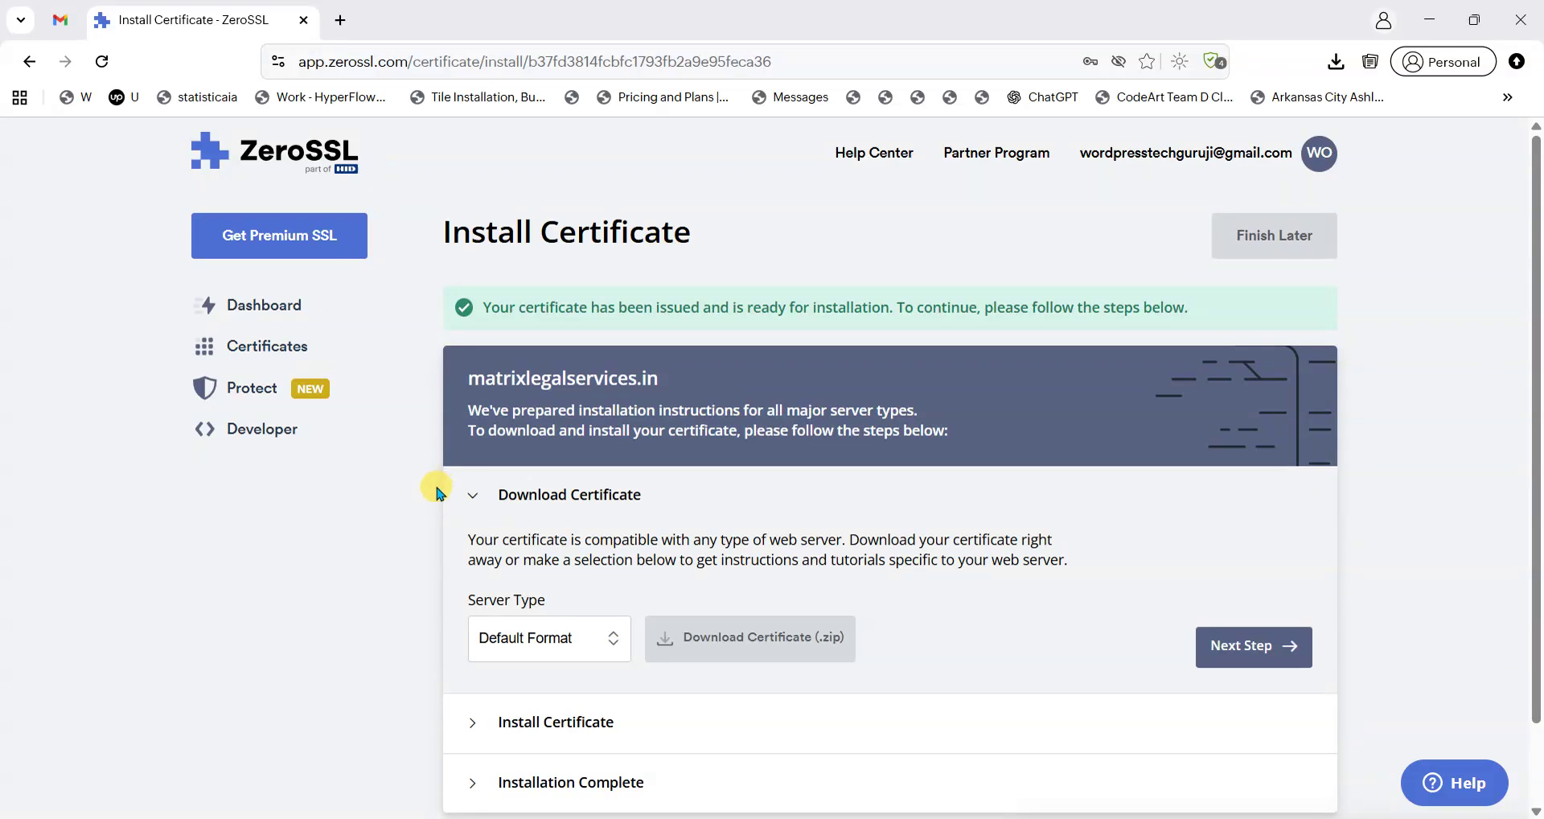
scroll(435, 499, "down", 1)
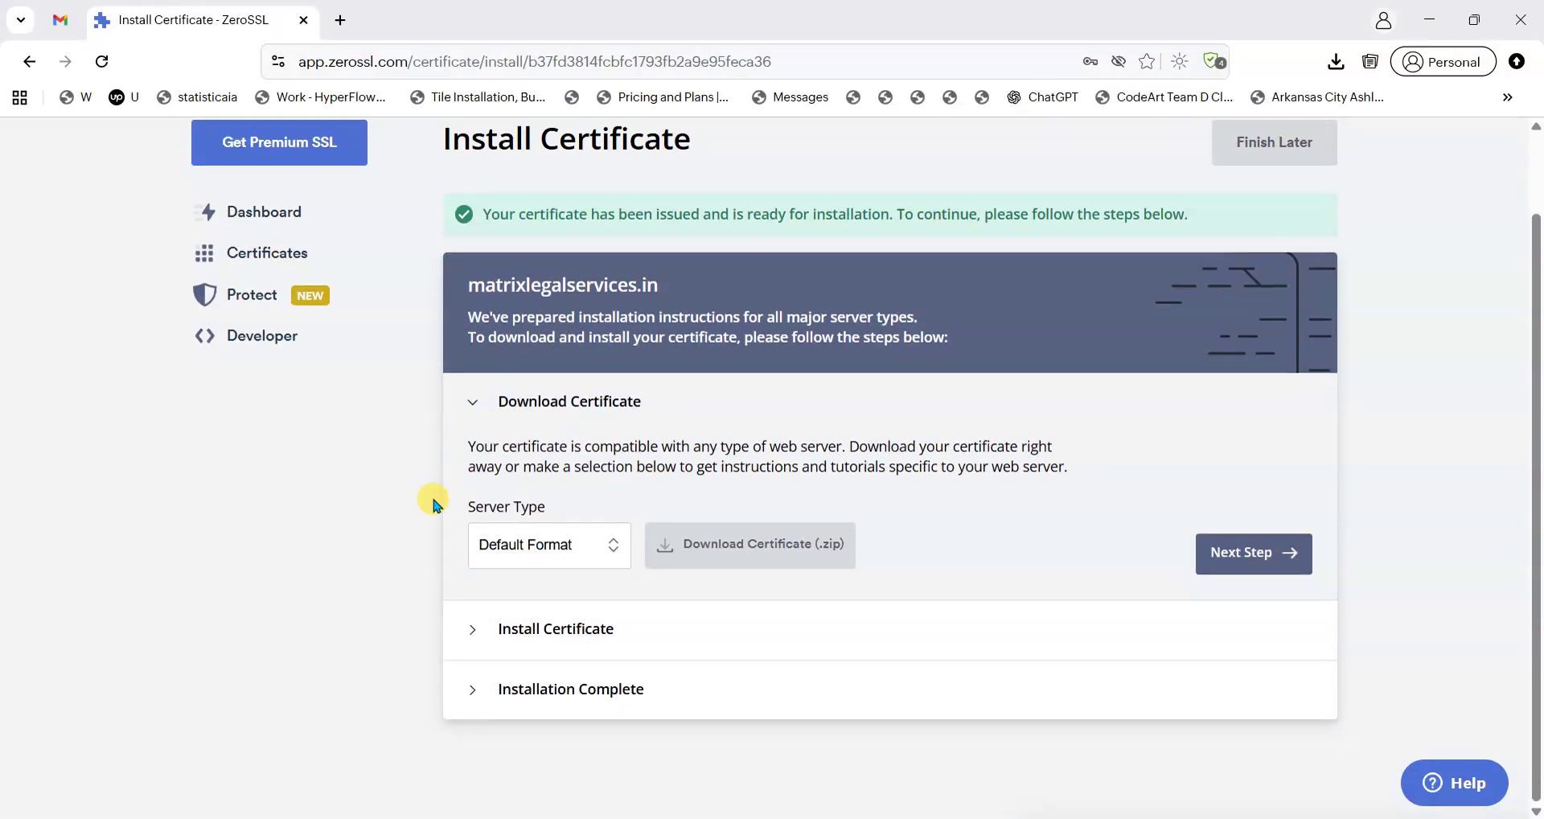